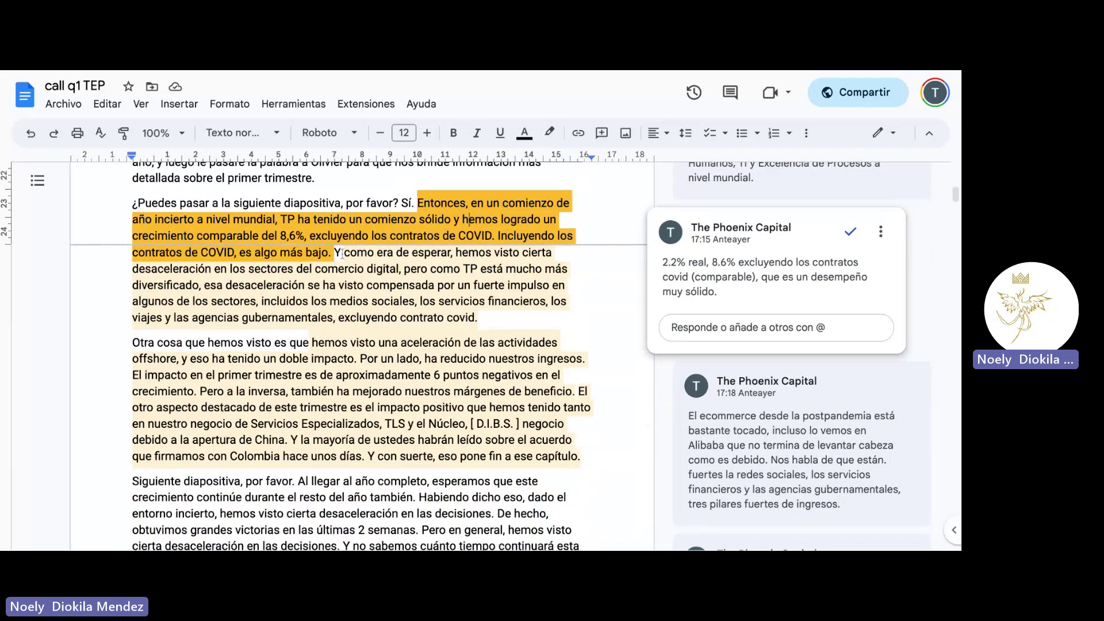
Open and read the comments on the digital commerce slowdown passage and the offshore activity acceleration passage.
{"action": "left_click", "coordinate": [409, 301]}
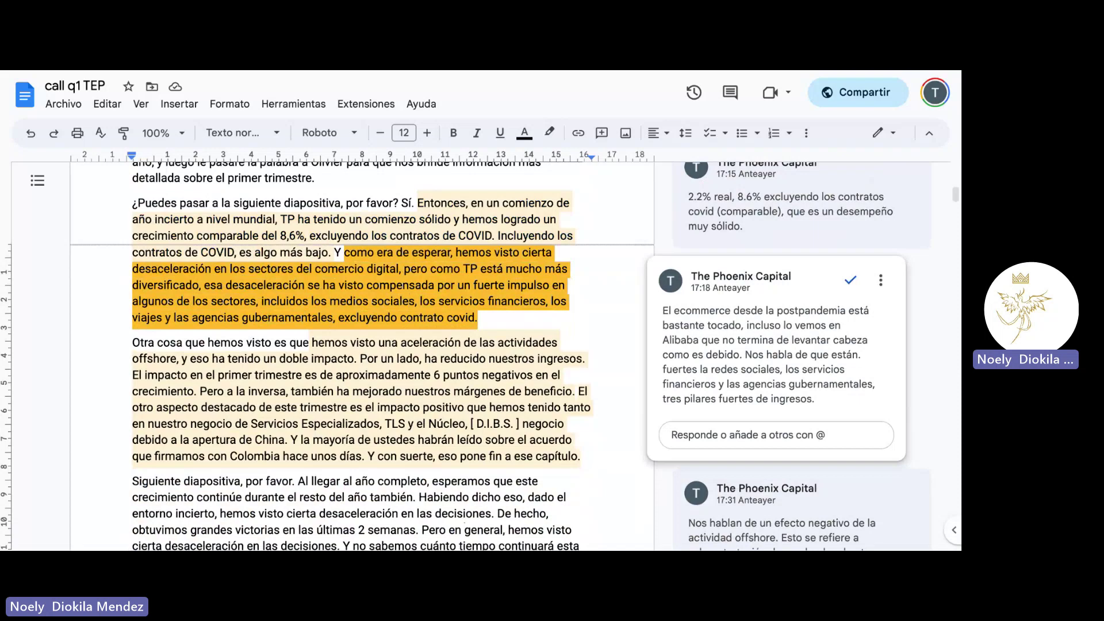
{"action": "left_click", "coordinate": [371, 408]}
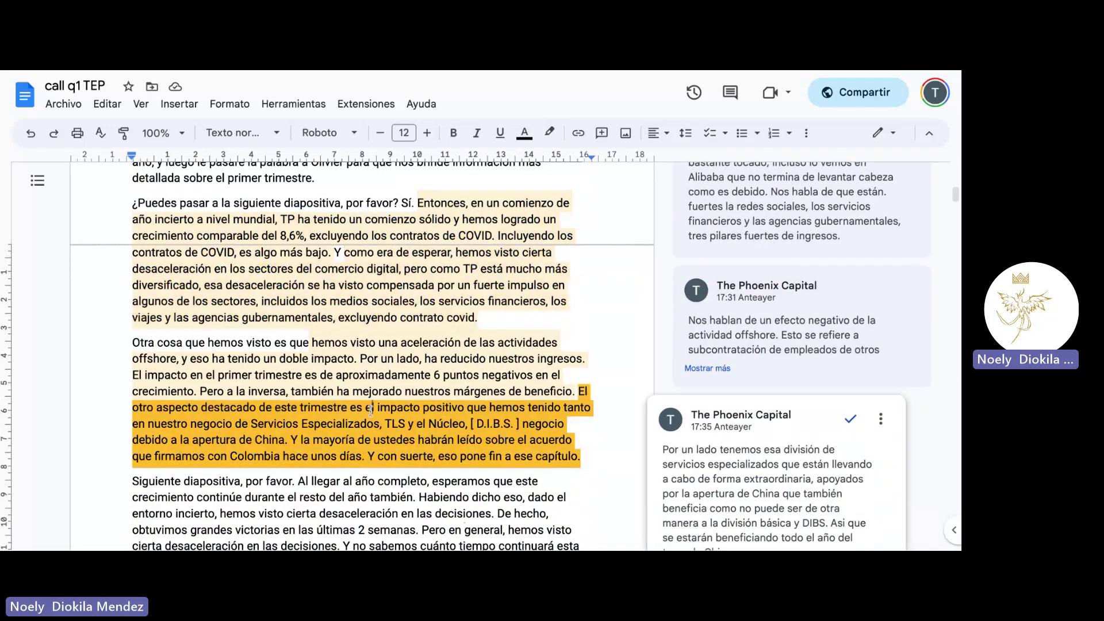
{"action": "left_click", "coordinate": [369, 357]}
{"action": "scroll", "coordinate": [369, 357], "scroll_direction": "down", "scroll_amount": 3}
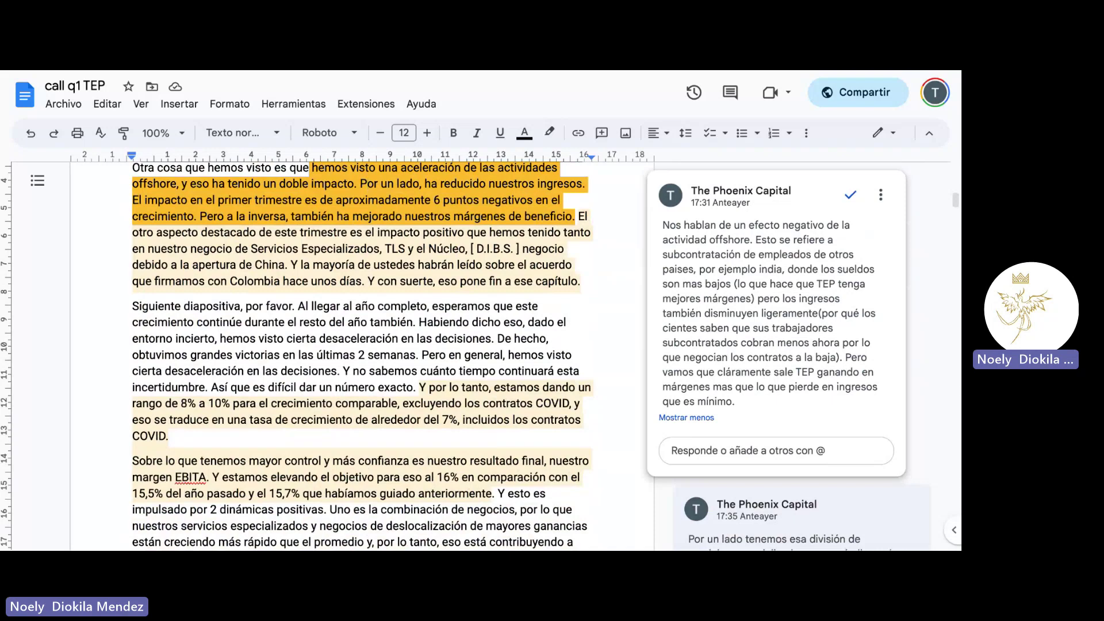
Open the comments on the Specialized Services, China and Colombia passage and read the full explanation of the Colombia labour complaints.
{"action": "left_click", "coordinate": [327, 249]}
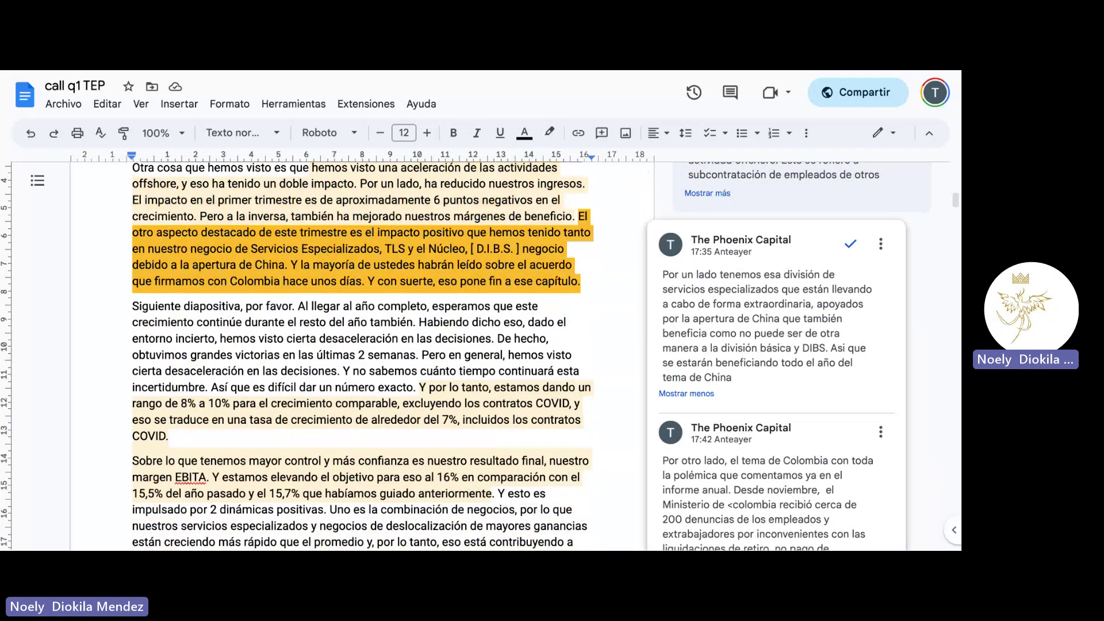
{"action": "scroll", "coordinate": [363, 356], "scroll_direction": "down", "scroll_amount": 2}
{"action": "scroll", "coordinate": [472, 260], "scroll_direction": "down", "scroll_amount": 3}
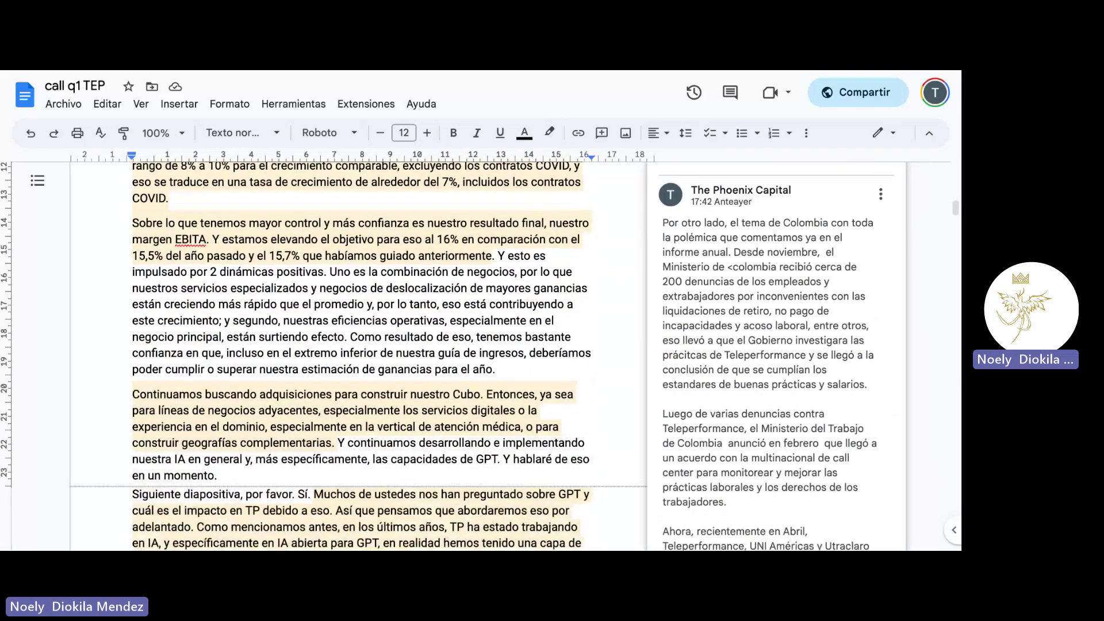
{"action": "scroll", "coordinate": [472, 260], "scroll_direction": "up", "scroll_amount": 2}
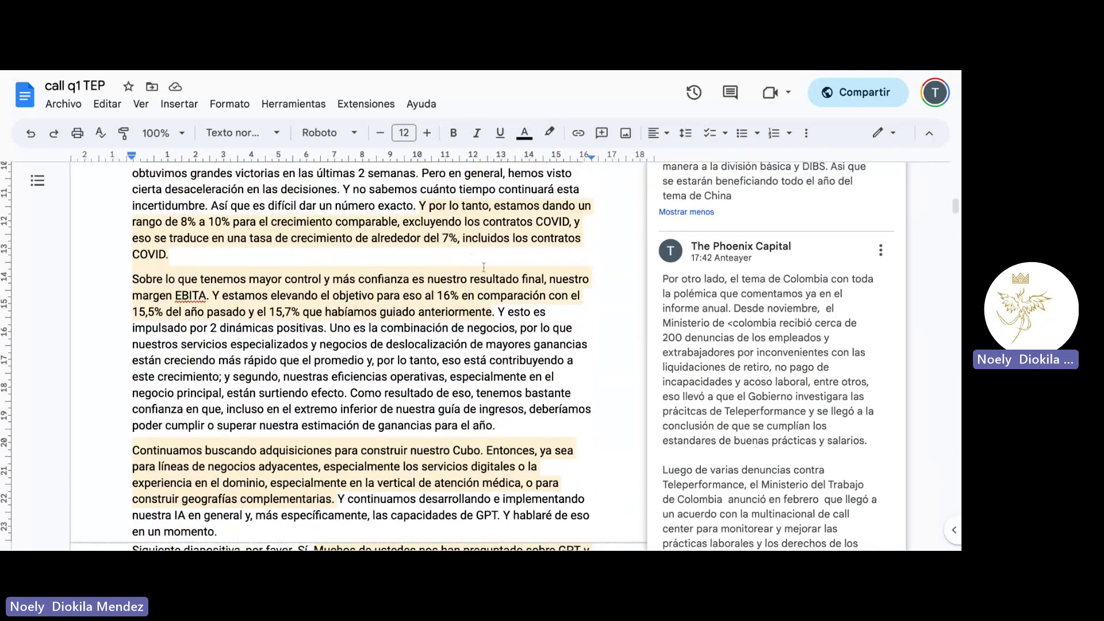
{"action": "scroll", "coordinate": [483, 266], "scroll_direction": "up", "scroll_amount": 3}
{"action": "scroll", "coordinate": [483, 266], "scroll_direction": "down", "scroll_amount": 2}
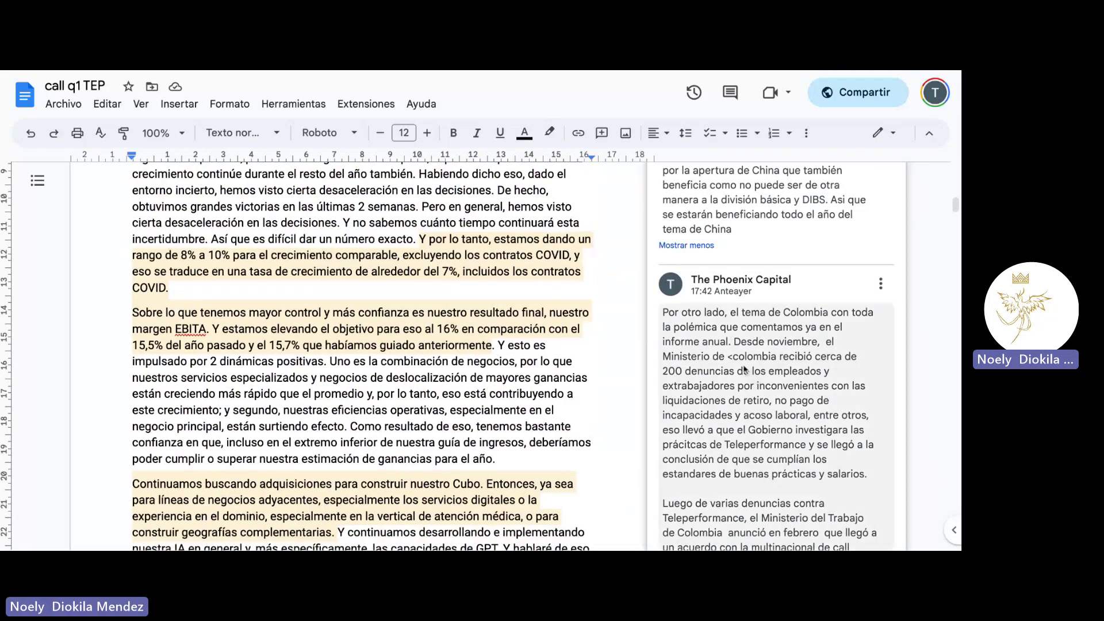
{"action": "scroll", "coordinate": [743, 368], "scroll_direction": "down", "scroll_amount": 3}
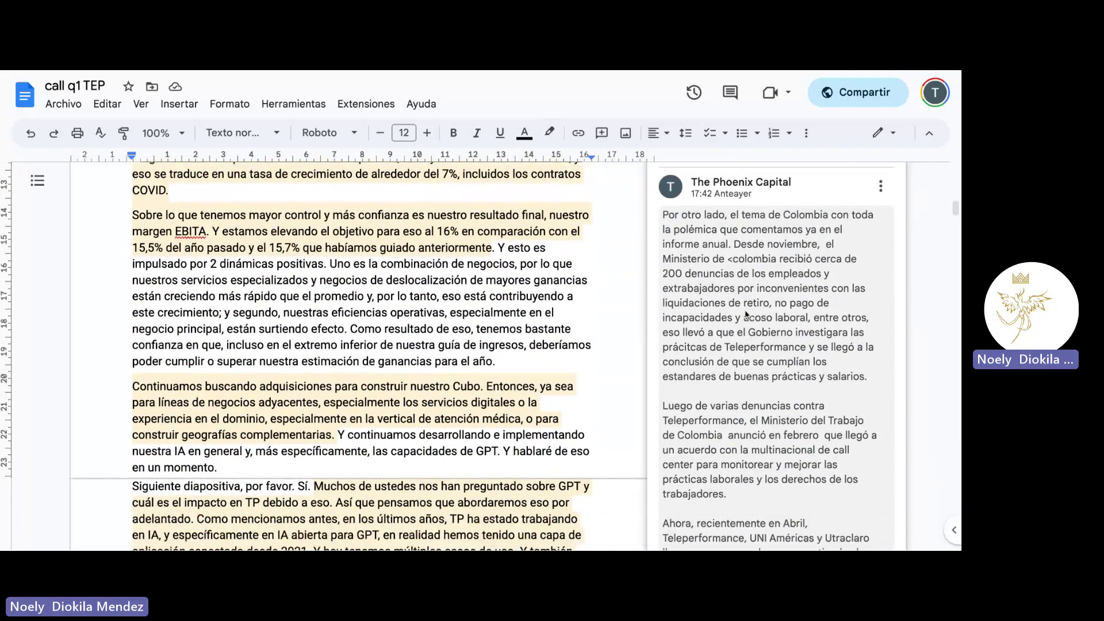
{"action": "scroll", "coordinate": [745, 313], "scroll_direction": "down", "scroll_amount": 1}
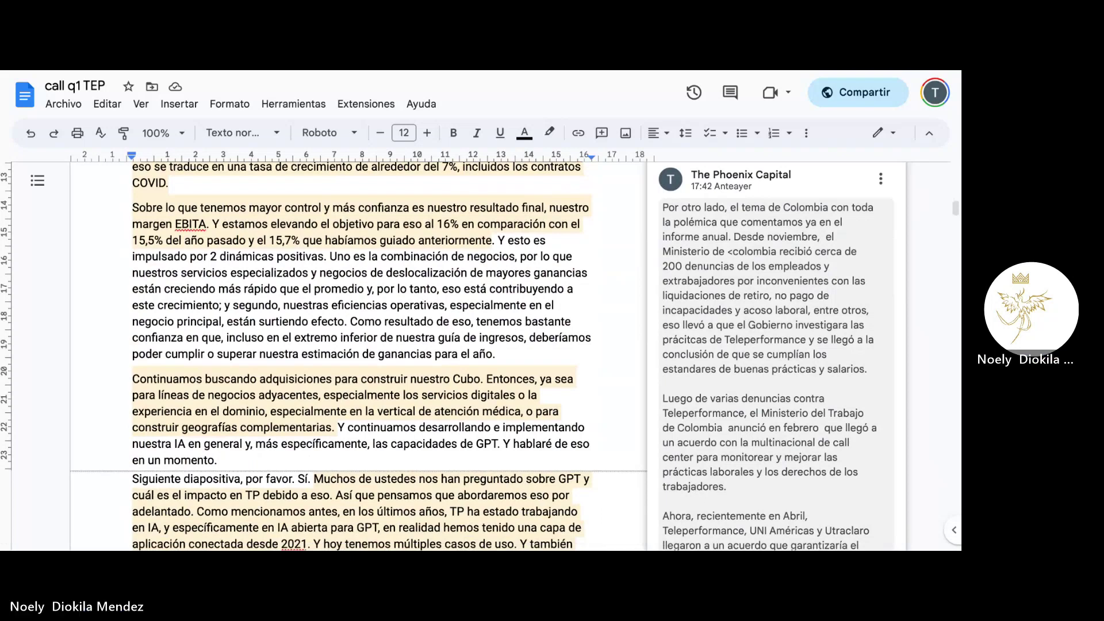
{"action": "scroll", "coordinate": [359, 357], "scroll_direction": "down", "scroll_amount": 2}
{"action": "scroll", "coordinate": [359, 356], "scroll_direction": "down", "scroll_amount": 1}
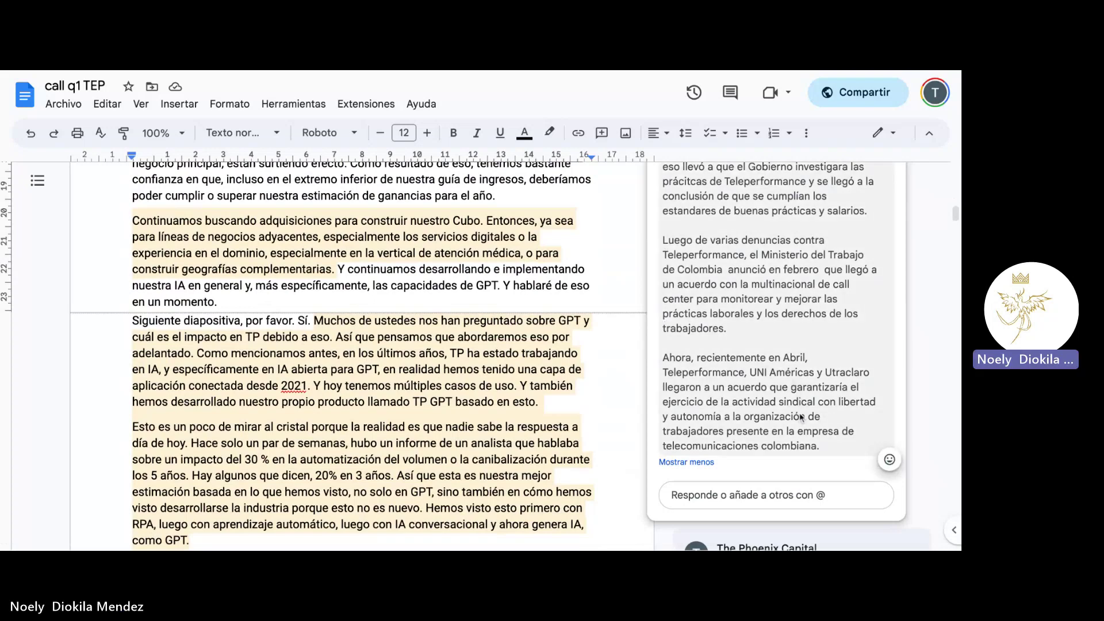
{"action": "scroll", "coordinate": [443, 295], "scroll_direction": "up", "scroll_amount": 6}
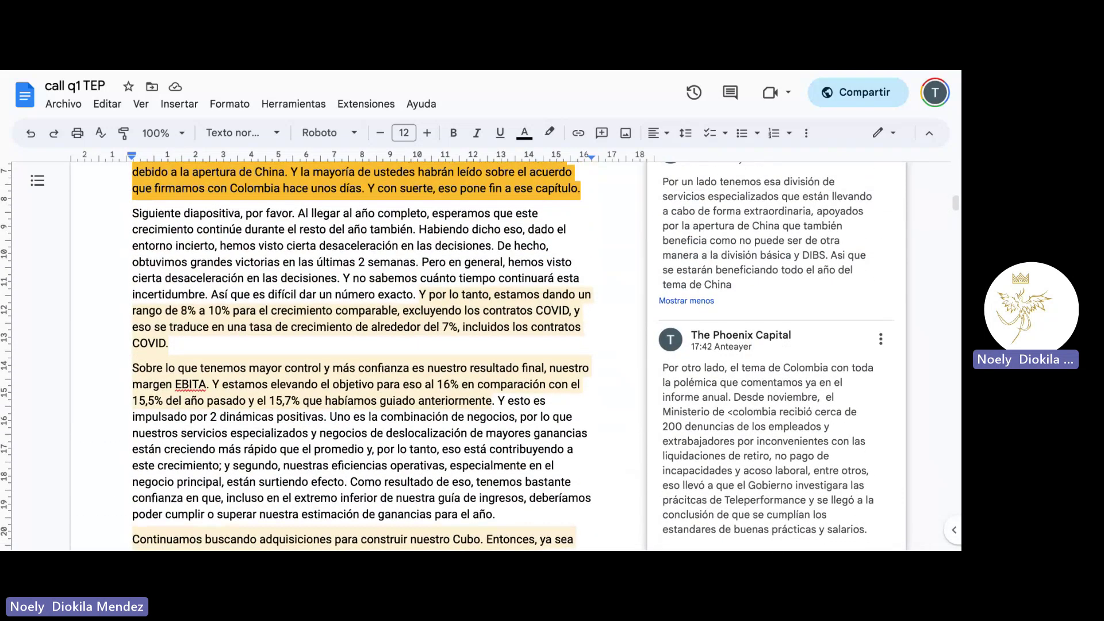
Open the comment on the 8% to 10% comparable growth guidance and review it against the surrounding paragraphs.
{"action": "scroll", "coordinate": [443, 294], "scroll_direction": "down", "scroll_amount": 1}
{"action": "left_click", "coordinate": [420, 313]}
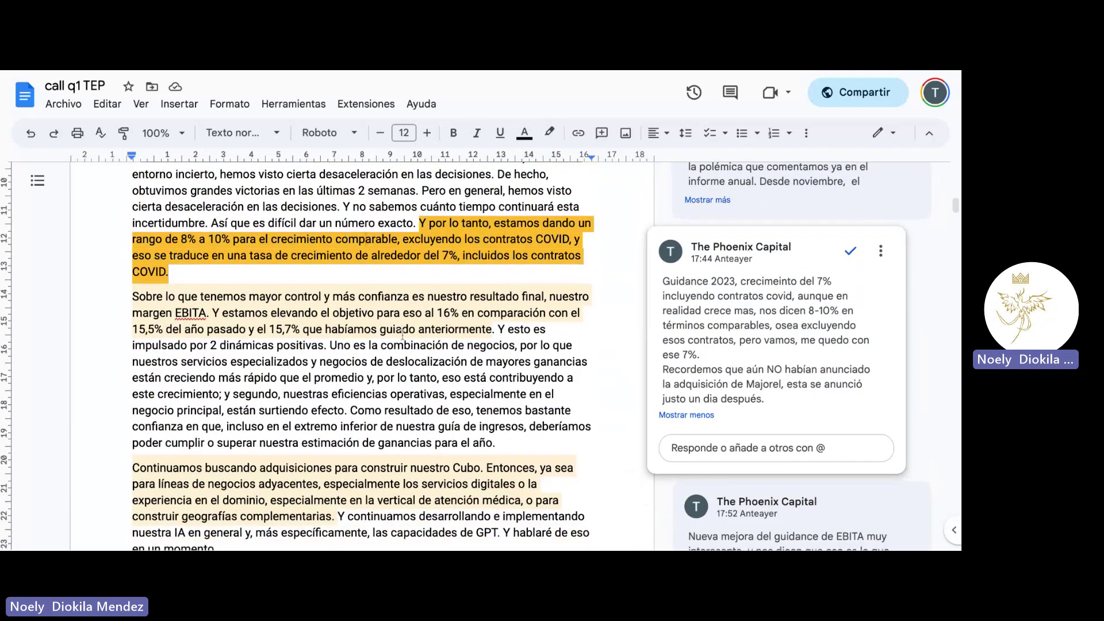
{"action": "scroll", "coordinate": [402, 330], "scroll_direction": "down", "scroll_amount": 1}
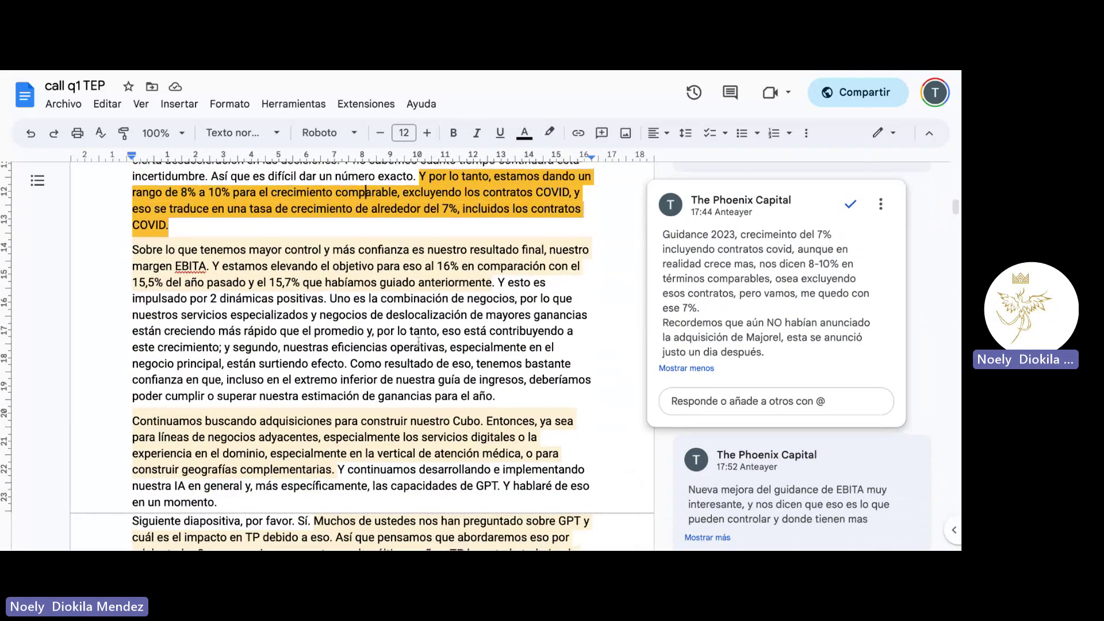
{"action": "scroll", "coordinate": [405, 331], "scroll_direction": "up", "scroll_amount": 1}
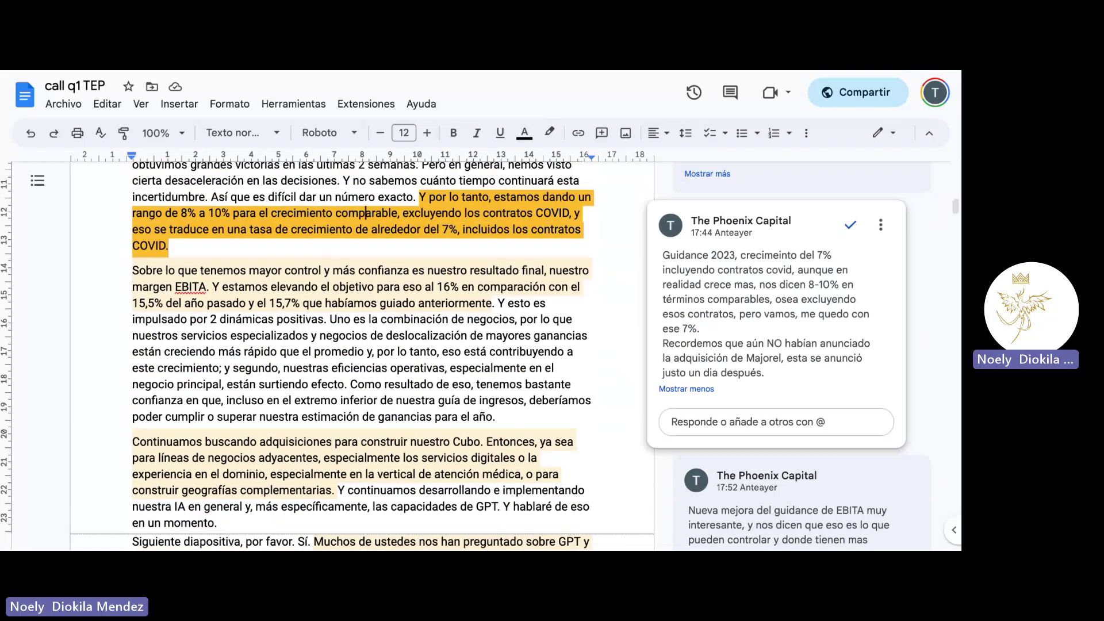
{"action": "left_click", "coordinate": [326, 285]}
{"action": "scroll", "coordinate": [389, 292], "scroll_direction": "down", "scroll_amount": 4}
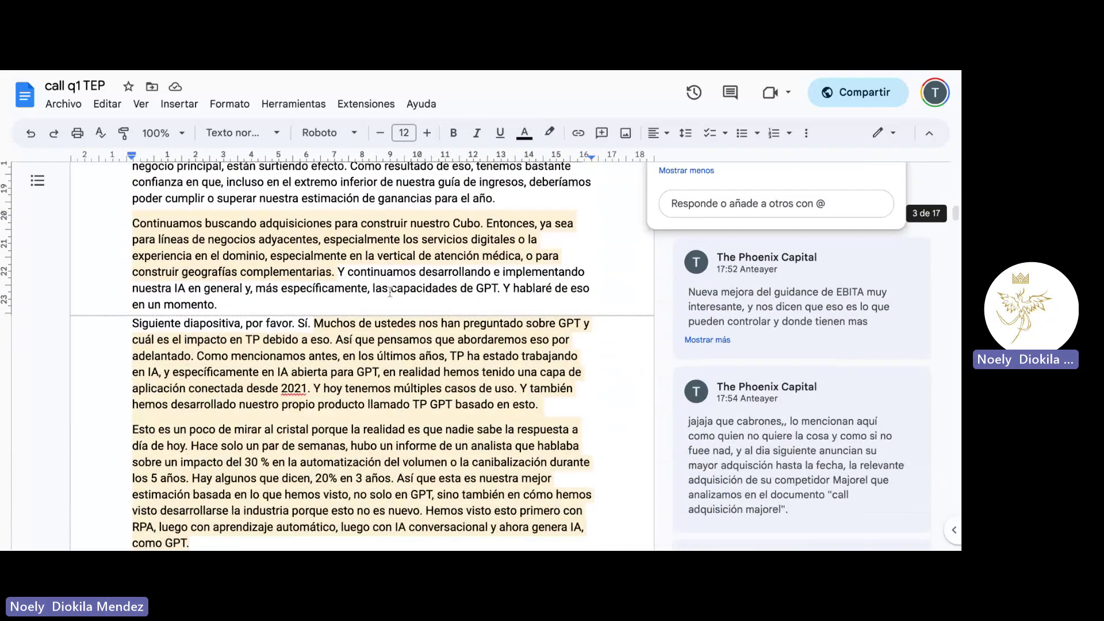
{"action": "scroll", "coordinate": [390, 292], "scroll_direction": "up", "scroll_amount": 3}
{"action": "scroll", "coordinate": [390, 292], "scroll_direction": "up", "scroll_amount": 2}
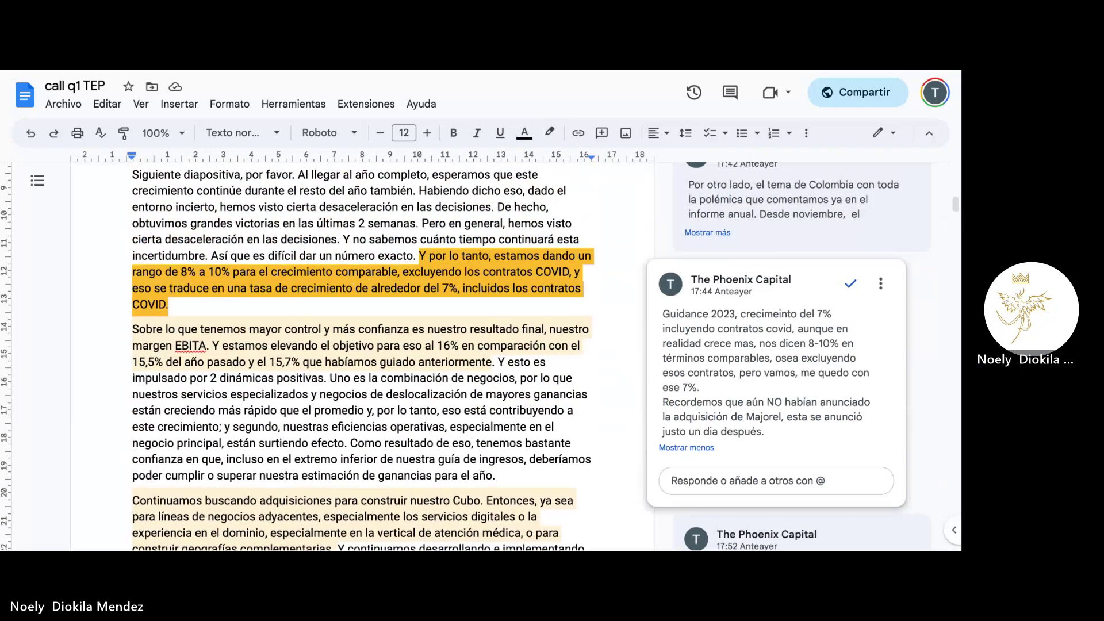
Open the comments on the GPT impact passage and review them alongside the paragraphs about automating volumes.
{"action": "scroll", "coordinate": [362, 357], "scroll_direction": "down", "scroll_amount": 8}
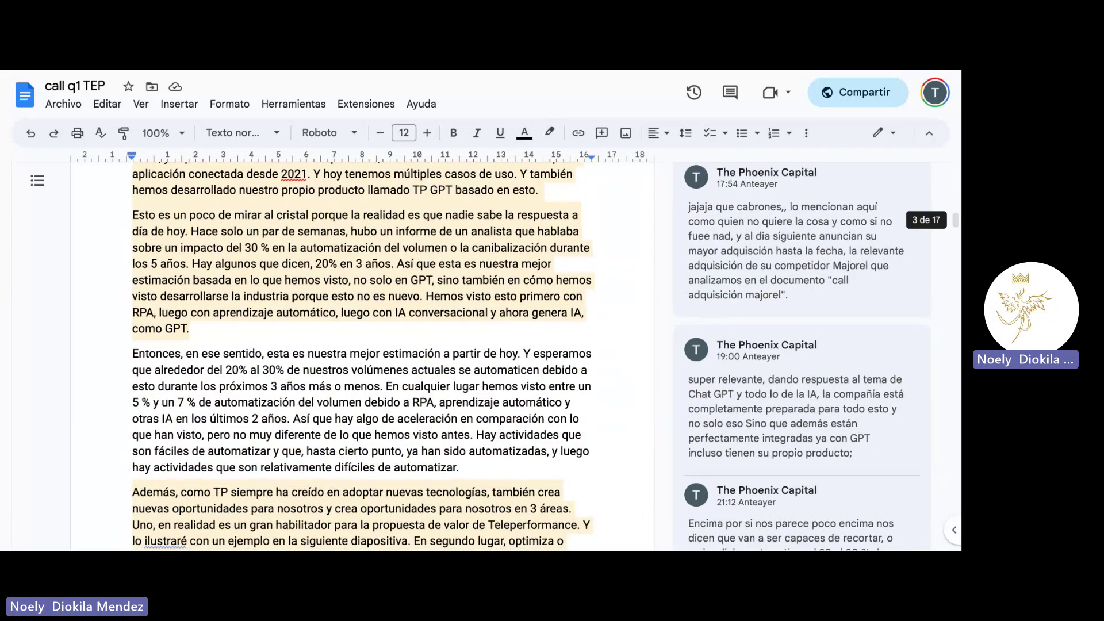
{"action": "scroll", "coordinate": [362, 356], "scroll_direction": "up", "scroll_amount": 1}
{"action": "scroll", "coordinate": [363, 357], "scroll_direction": "up", "scroll_amount": 1}
{"action": "left_click", "coordinate": [295, 302]}
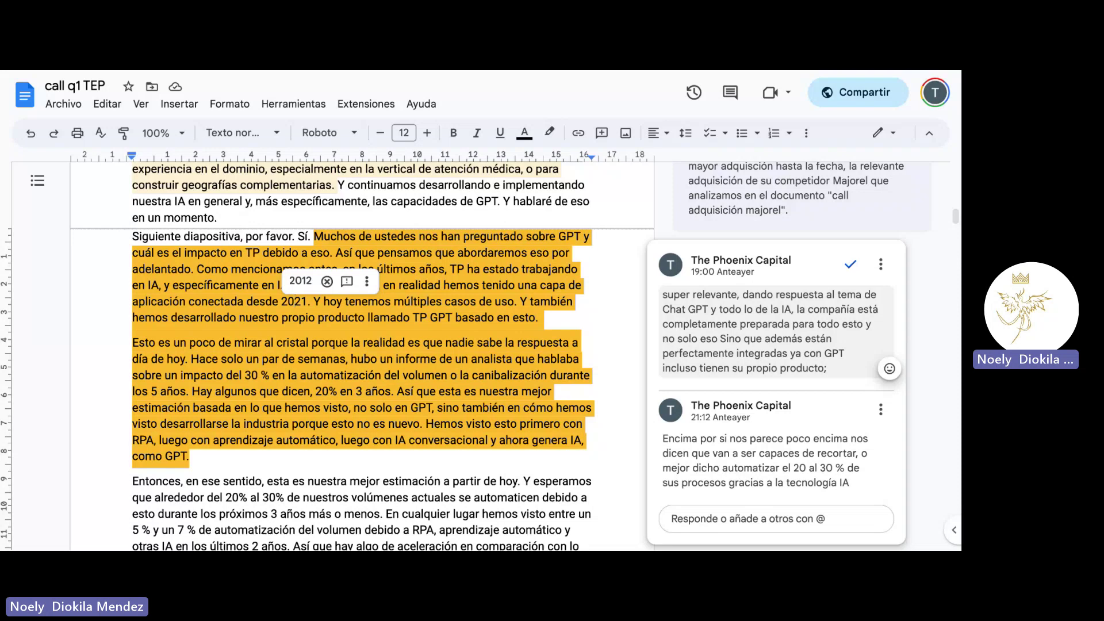
{"action": "scroll", "coordinate": [519, 350], "scroll_direction": "down", "scroll_amount": 1}
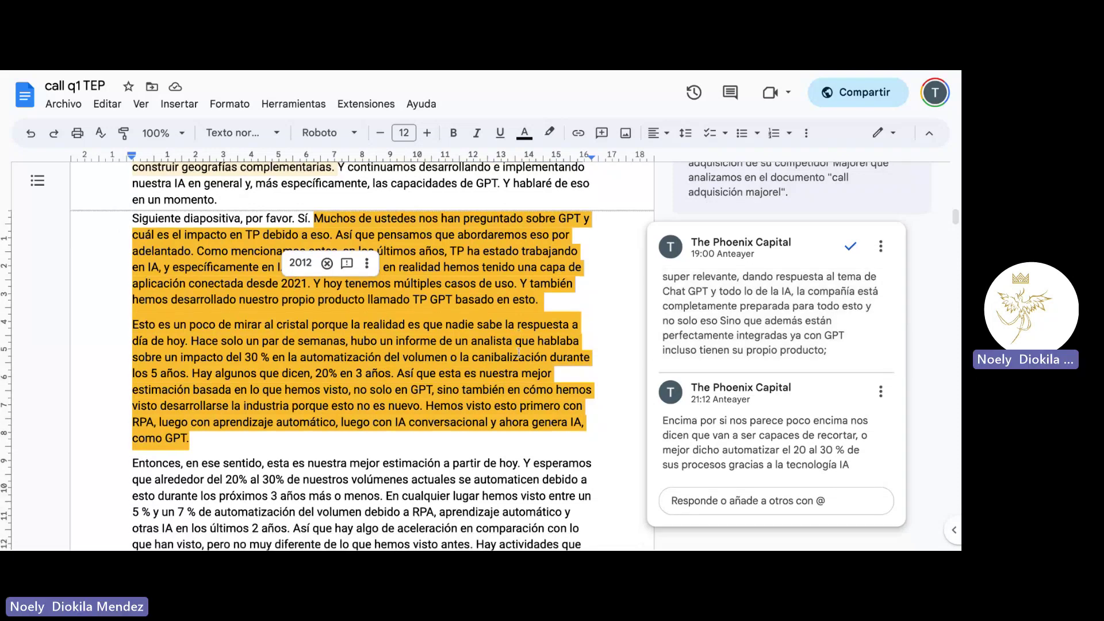
{"action": "scroll", "coordinate": [520, 350], "scroll_direction": "down", "scroll_amount": 5}
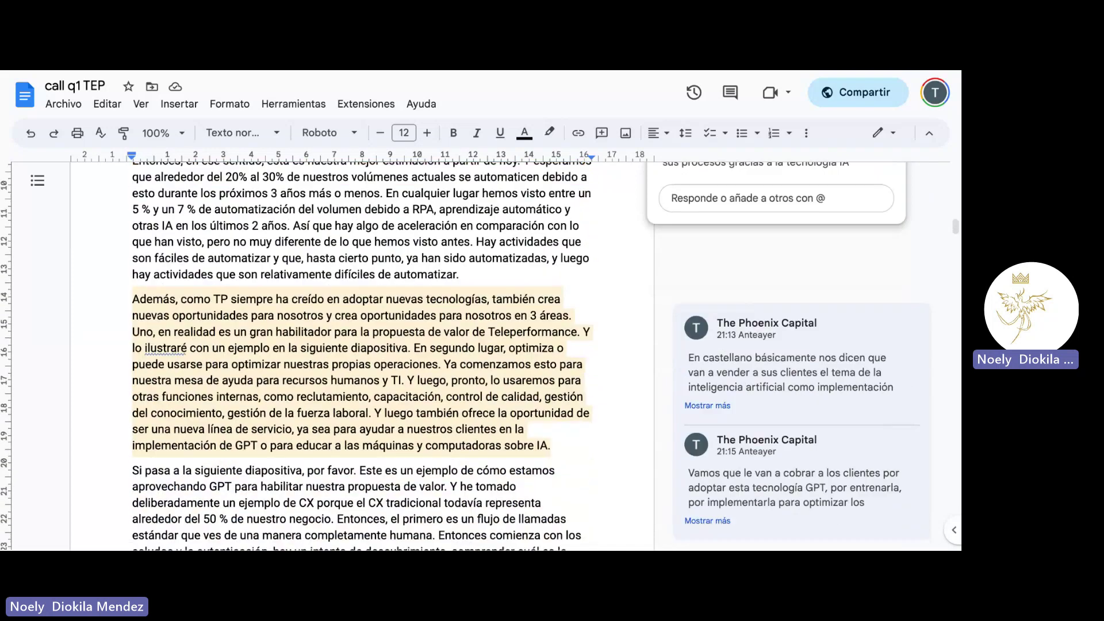
{"action": "scroll", "coordinate": [468, 281], "scroll_direction": "down", "scroll_amount": 2}
{"action": "scroll", "coordinate": [468, 281], "scroll_direction": "up", "scroll_amount": 5}
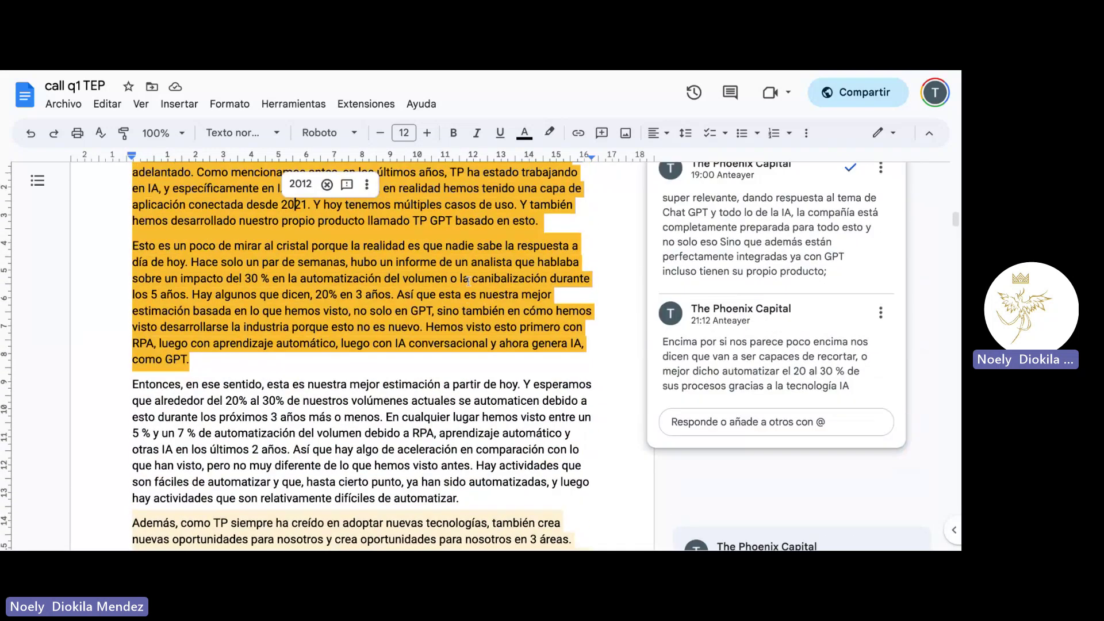
{"action": "scroll", "coordinate": [468, 281], "scroll_direction": "up", "scroll_amount": 2}
{"action": "scroll", "coordinate": [489, 345], "scroll_direction": "down", "scroll_amount": 3}
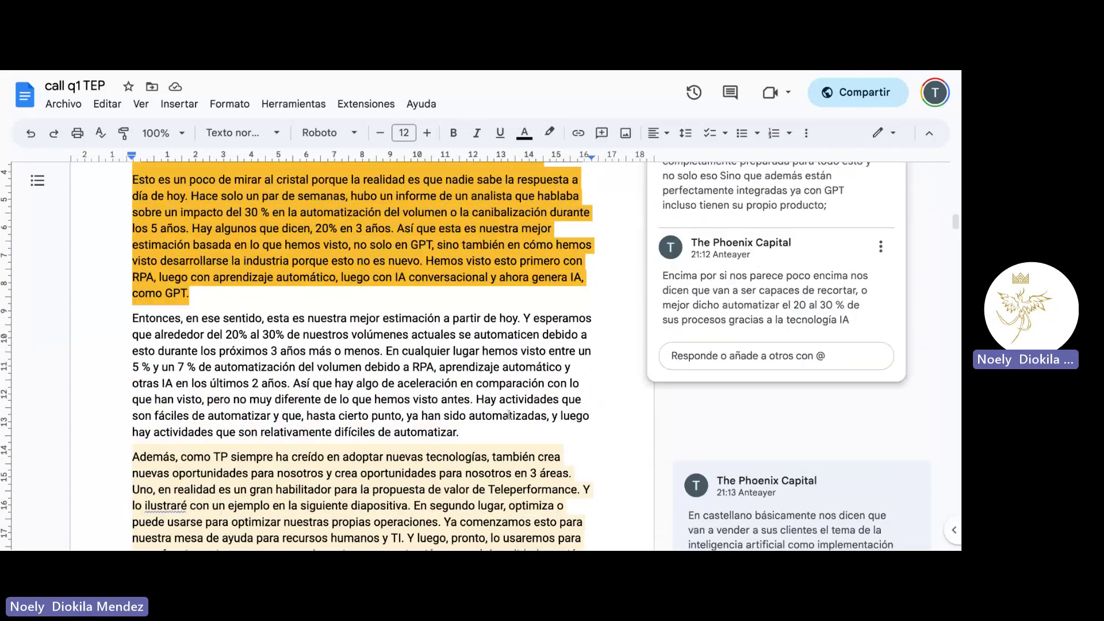
{"action": "scroll", "coordinate": [508, 415], "scroll_direction": "up", "scroll_amount": 2}
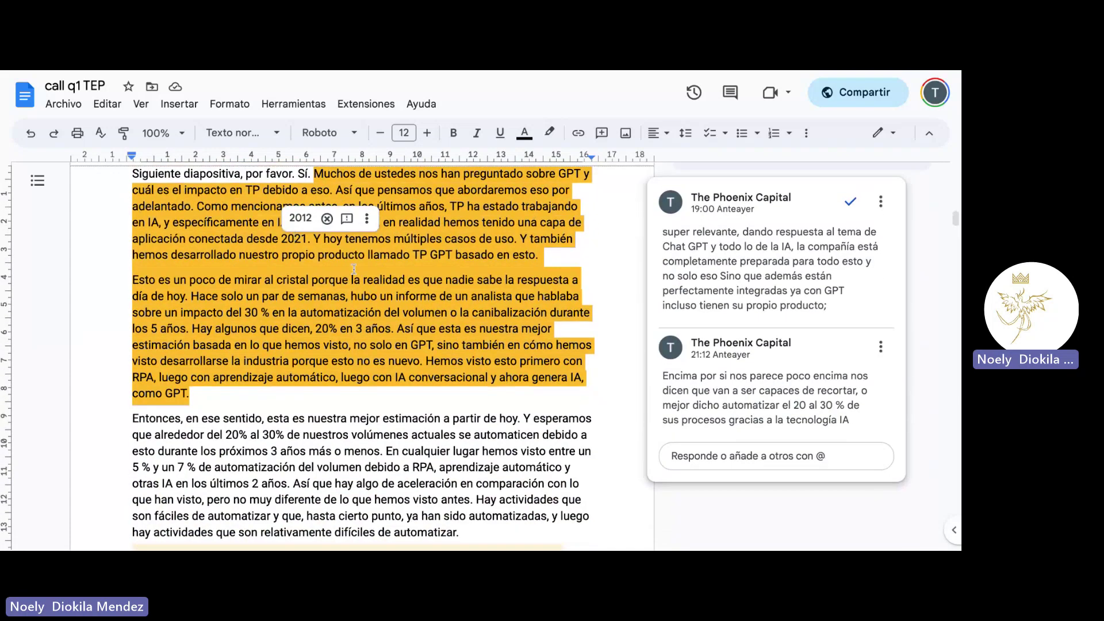
{"action": "scroll", "coordinate": [354, 268], "scroll_direction": "up", "scroll_amount": 2}
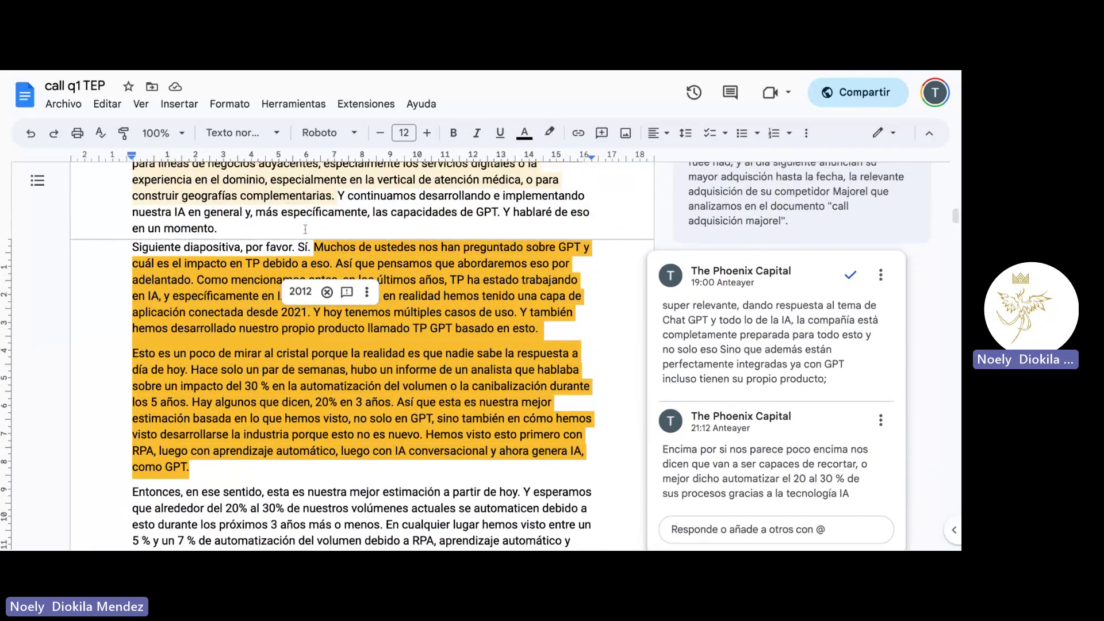
Open the comments on the paragraph about new technology opportunities in 3 areas and read both in full.
{"action": "scroll", "coordinate": [329, 374], "scroll_direction": "down", "scroll_amount": 8}
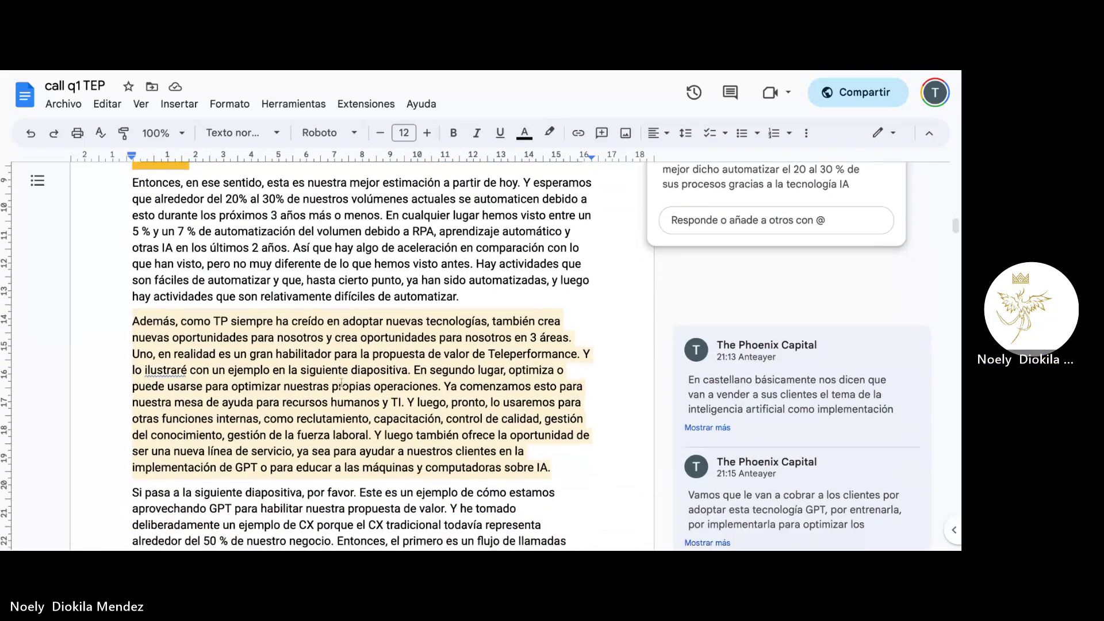
{"action": "scroll", "coordinate": [368, 345], "scroll_direction": "down", "scroll_amount": 1}
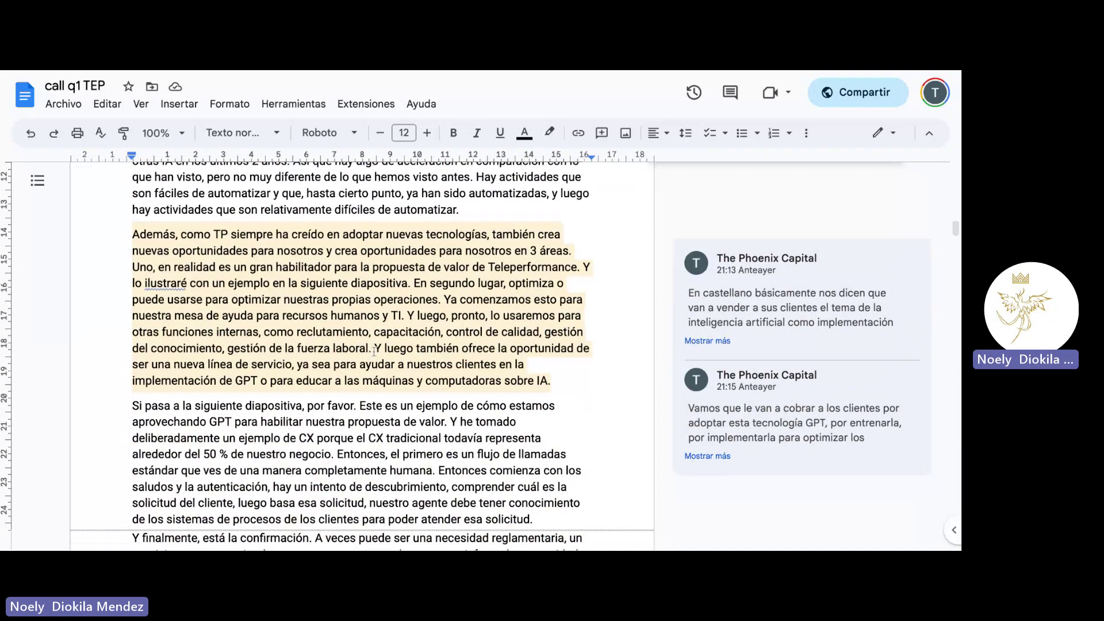
{"action": "left_click", "coordinate": [317, 339]}
{"action": "scroll", "coordinate": [345, 351], "scroll_direction": "down", "scroll_amount": 3}
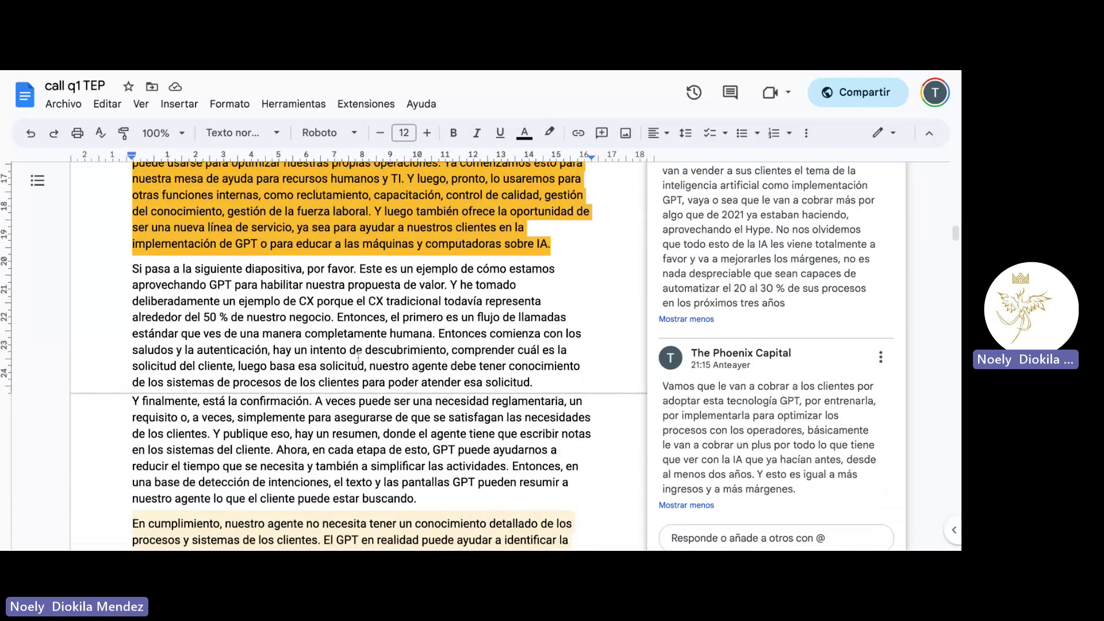
{"action": "scroll", "coordinate": [359, 357], "scroll_direction": "up", "scroll_amount": 1}
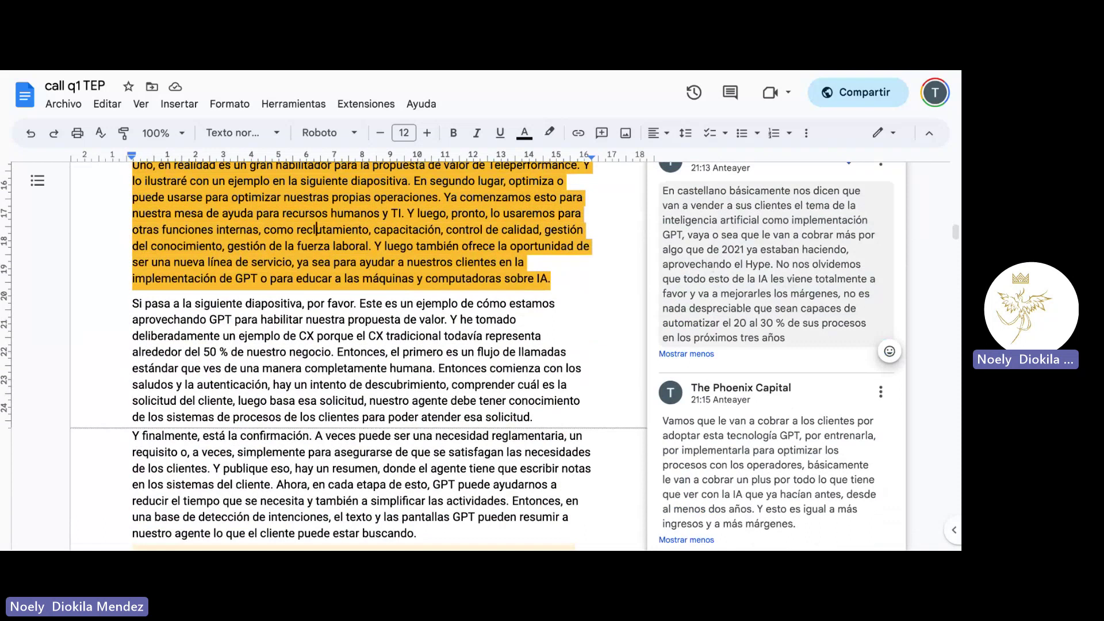
{"action": "scroll", "coordinate": [729, 339], "scroll_direction": "down", "scroll_amount": 2}
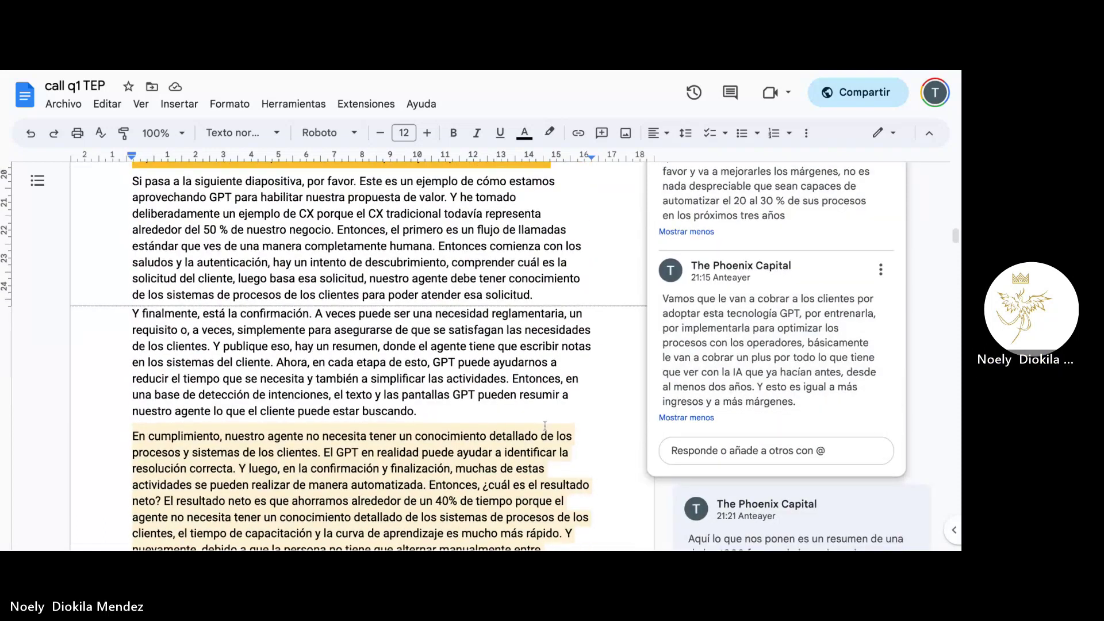
Open and read the comment on the passage about GPT saving agents around 40% of their time.
{"action": "scroll", "coordinate": [462, 409], "scroll_direction": "down", "scroll_amount": 2}
{"action": "left_click", "coordinate": [462, 408]}
{"action": "scroll", "coordinate": [462, 408], "scroll_direction": "down", "scroll_amount": 3}
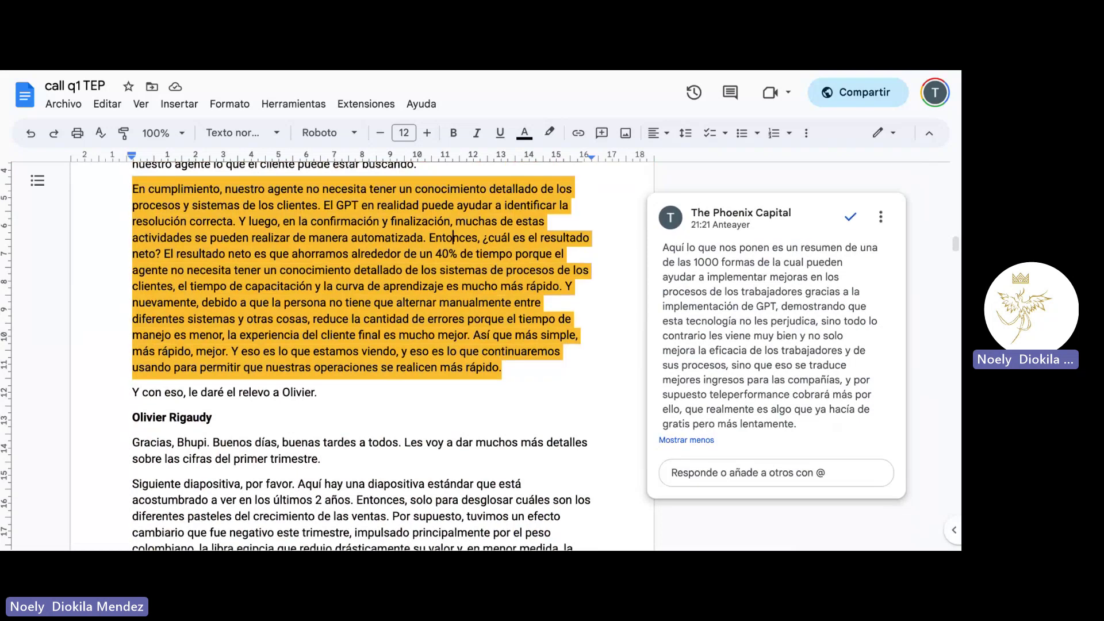
In Olivier Rigaudy's section, open the comment on comparable growth in North America, LatAm and Europe.
{"action": "scroll", "coordinate": [453, 237], "scroll_direction": "down", "scroll_amount": 6}
{"action": "scroll", "coordinate": [456, 310], "scroll_direction": "down", "scroll_amount": 3}
{"action": "left_click", "coordinate": [456, 311]}
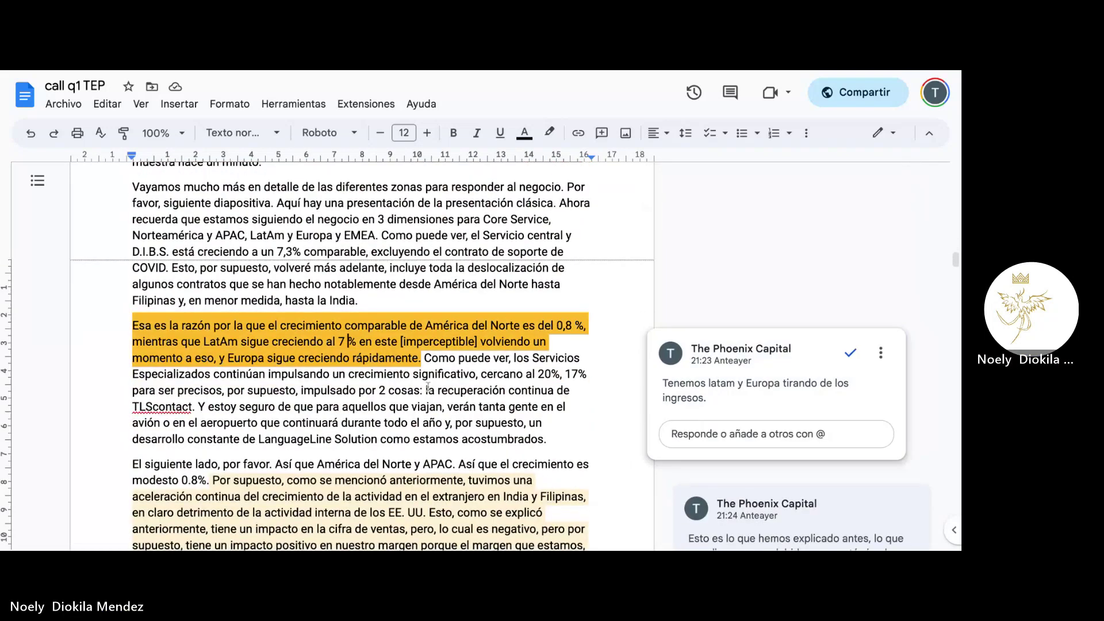
{"action": "scroll", "coordinate": [442, 362], "scroll_direction": "down", "scroll_amount": 2}
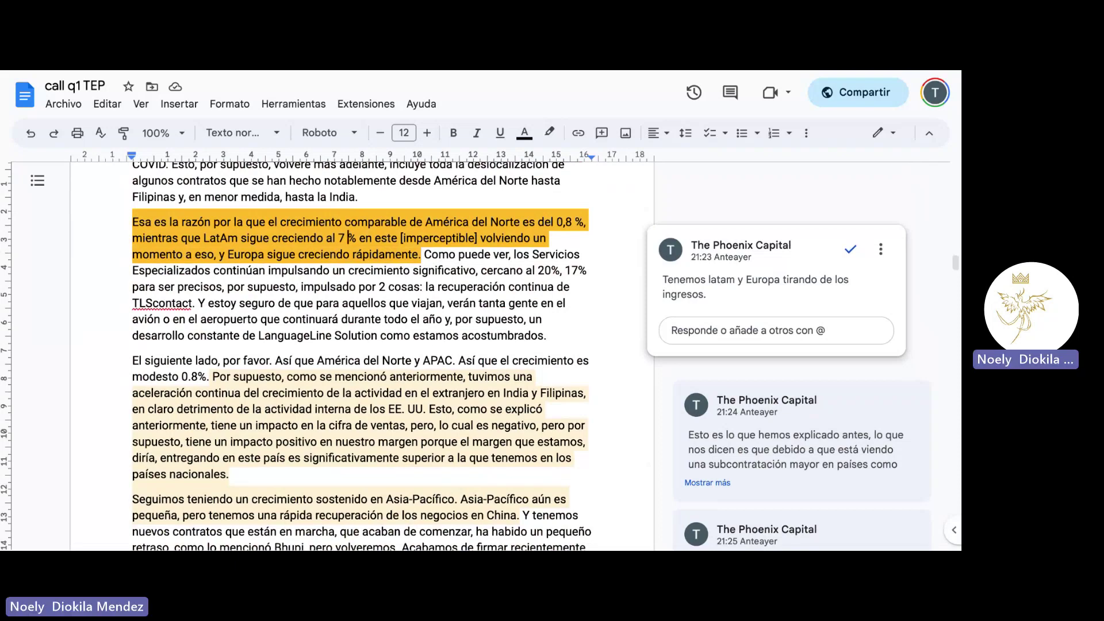
Open and read the full comment on the passage about growing offshore activity in India and the Philippines.
{"action": "scroll", "coordinate": [442, 357], "scroll_direction": "down", "scroll_amount": 3}
{"action": "scroll", "coordinate": [441, 356], "scroll_direction": "up", "scroll_amount": 1}
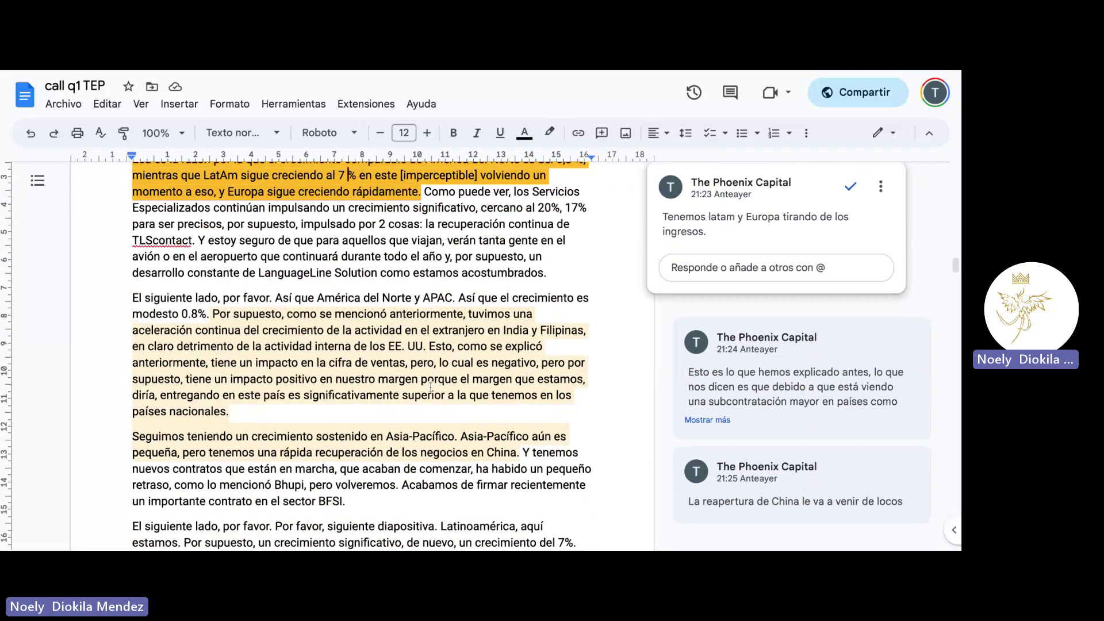
{"action": "left_click", "coordinate": [364, 365]}
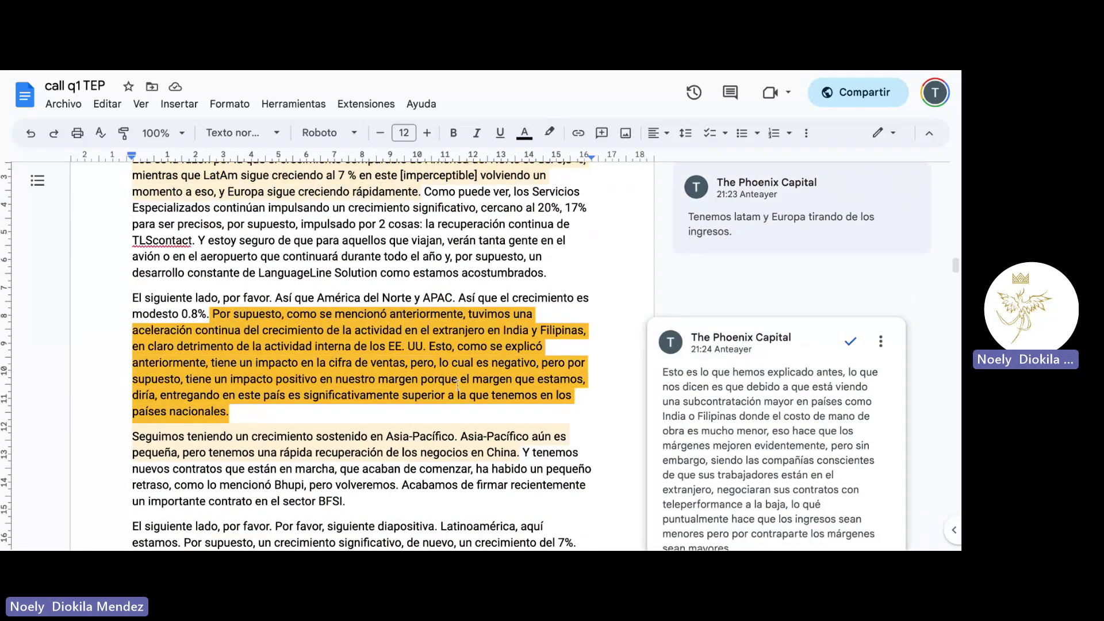
{"action": "scroll", "coordinate": [449, 381], "scroll_direction": "down", "scroll_amount": 2}
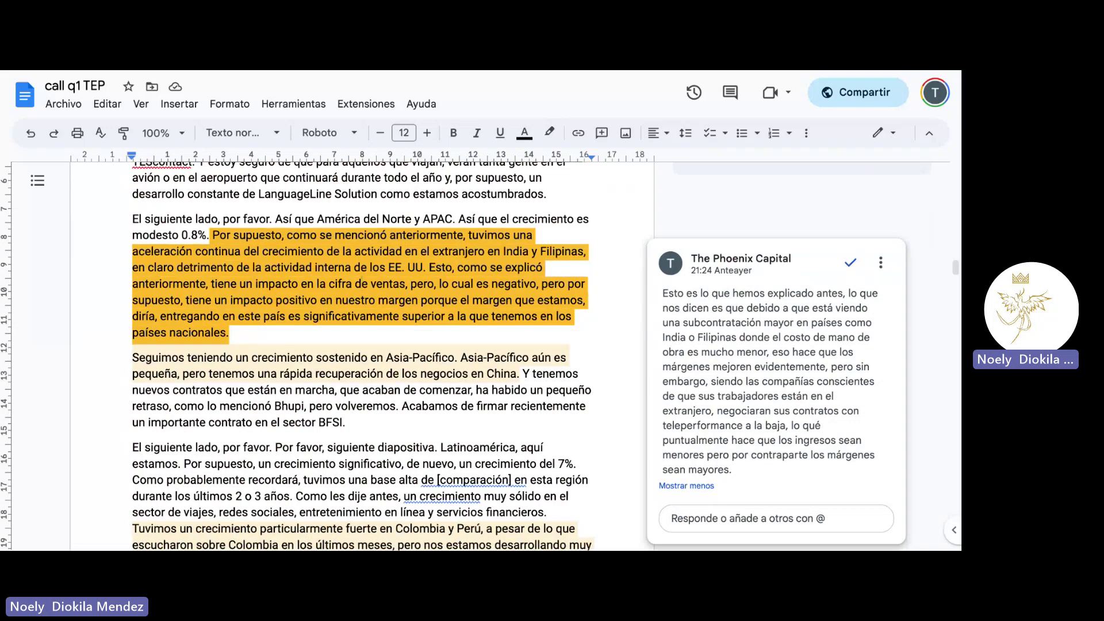
Open the comment on the passage about Asia-Pacific growth and the business recovery in China, and review the surrounding text.
{"action": "scroll", "coordinate": [362, 356], "scroll_direction": "down", "scroll_amount": 3}
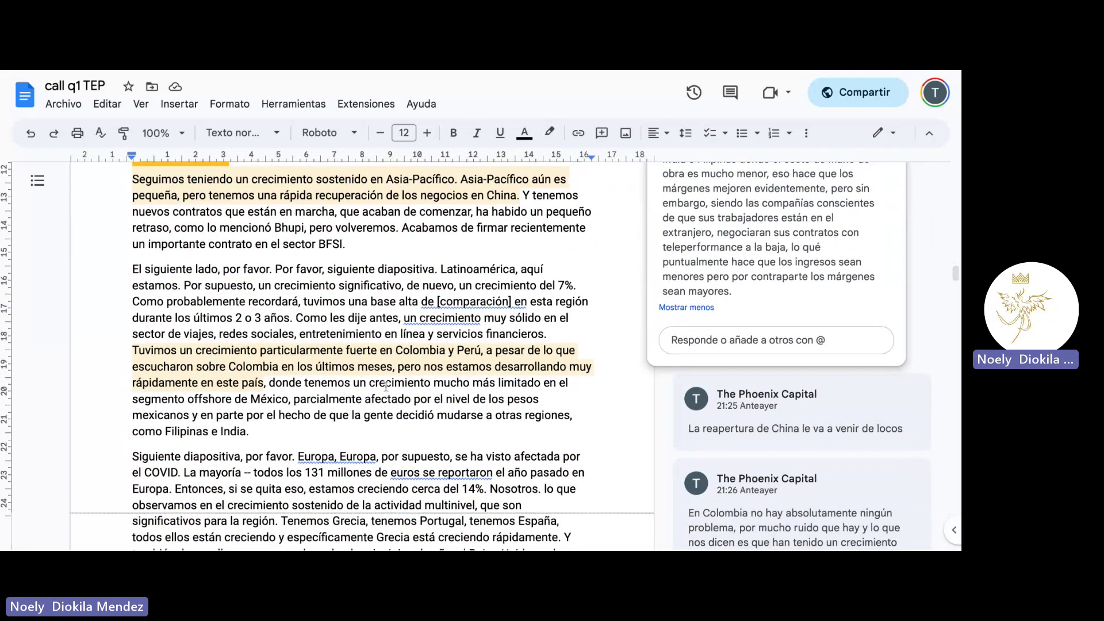
{"action": "left_click", "coordinate": [378, 196]}
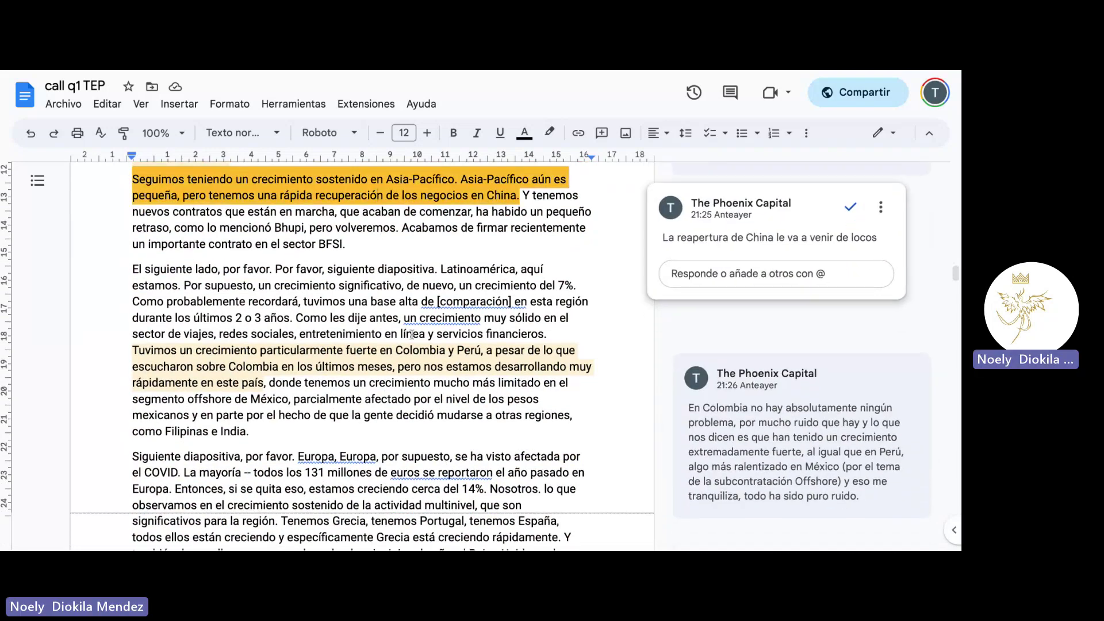
{"action": "scroll", "coordinate": [412, 336], "scroll_direction": "up", "scroll_amount": 2}
{"action": "scroll", "coordinate": [411, 335], "scroll_direction": "down", "scroll_amount": 1}
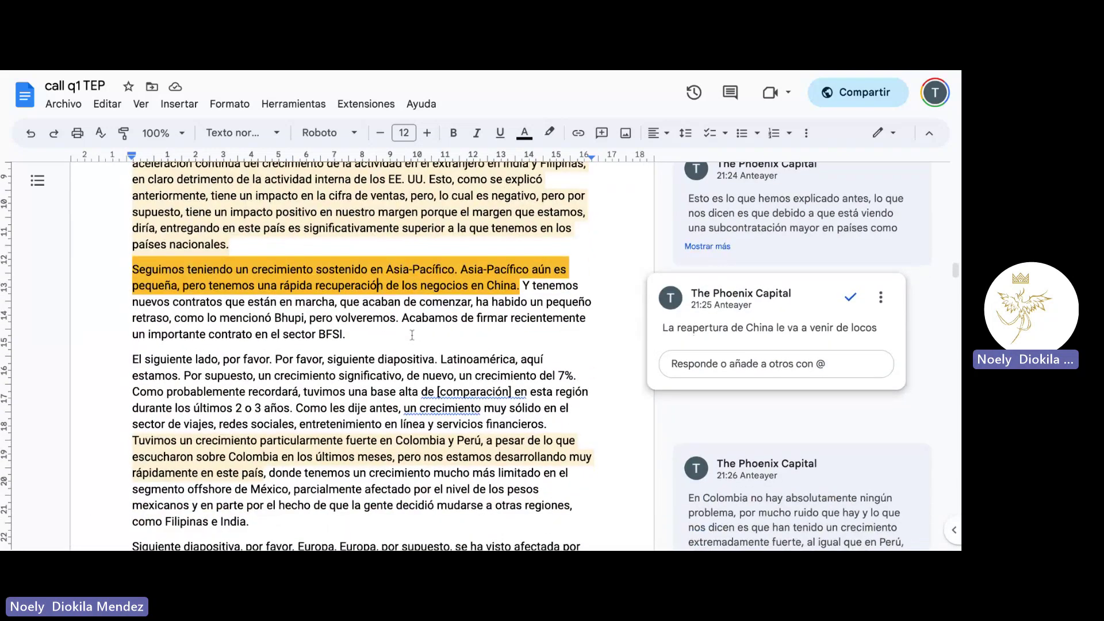
{"action": "scroll", "coordinate": [411, 335], "scroll_direction": "down", "scroll_amount": 1}
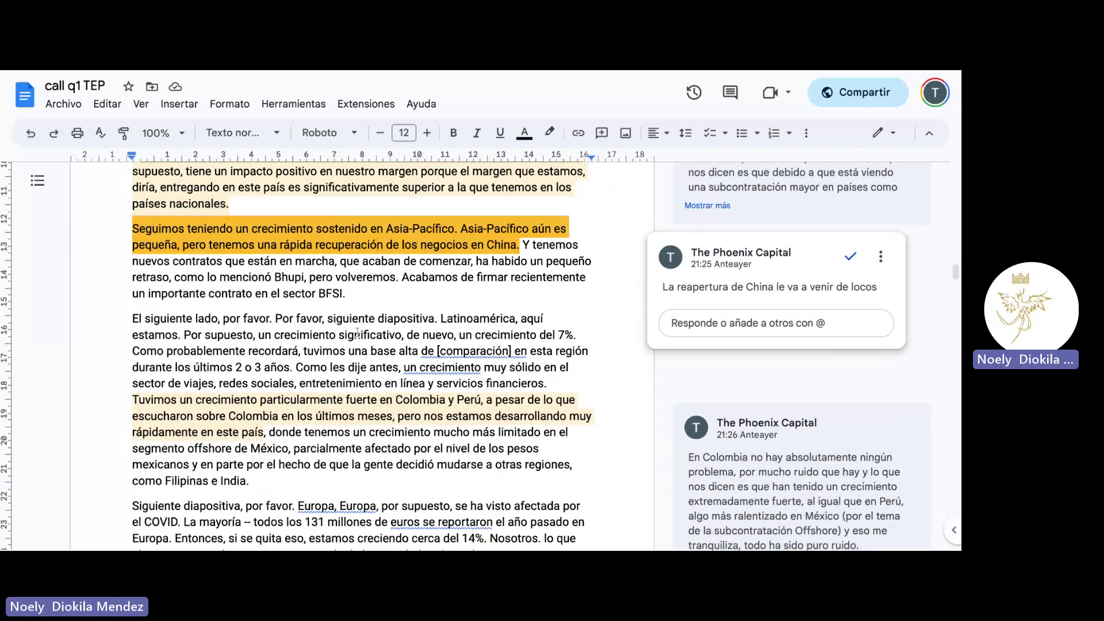
{"action": "scroll", "coordinate": [357, 332], "scroll_direction": "down", "scroll_amount": 4}
{"action": "scroll", "coordinate": [357, 332], "scroll_direction": "up", "scroll_amount": 5}
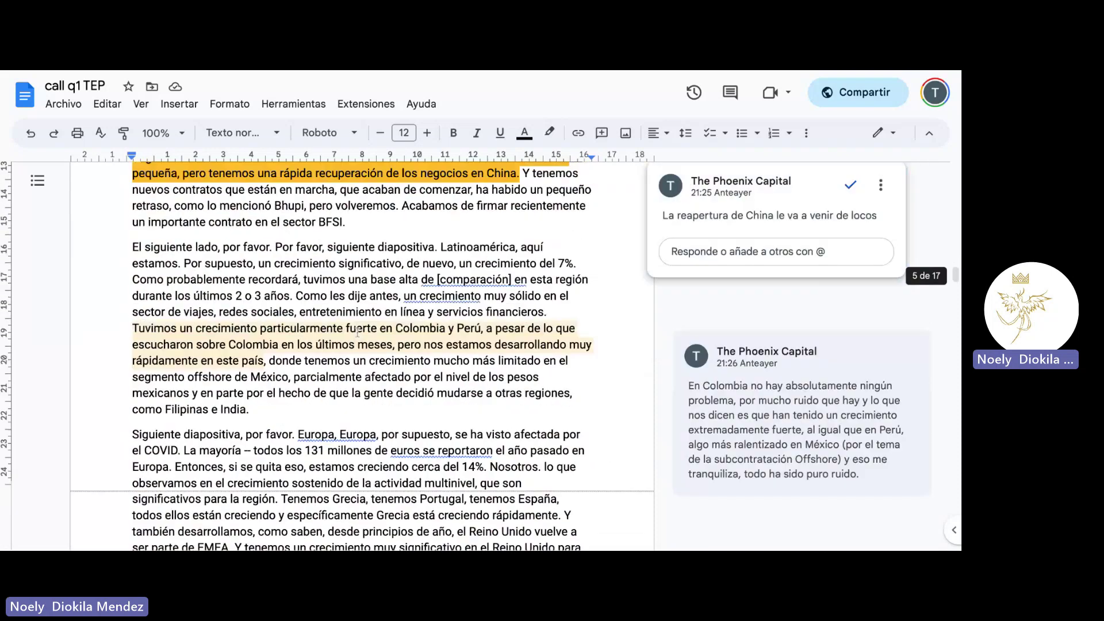
{"action": "left_click_drag", "start_coordinate": [455, 266], "coordinate": [396, 260]}
{"action": "left_click", "coordinate": [417, 282]}
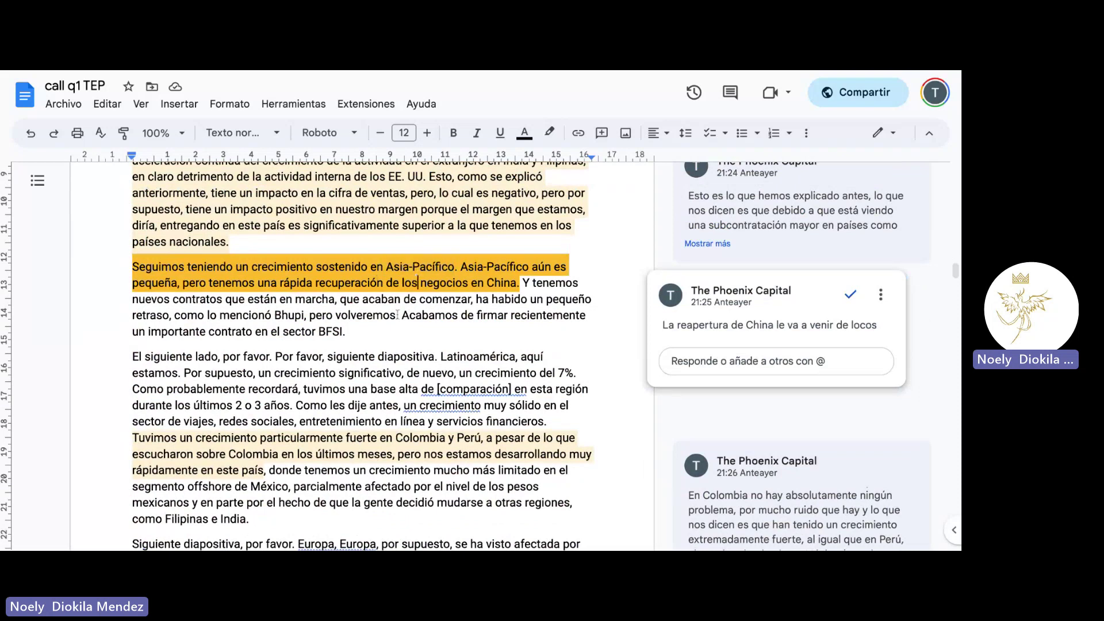
Open and read the comment on the passage about particularly strong growth in Colombia and Peru.
{"action": "scroll", "coordinate": [397, 314], "scroll_direction": "down", "scroll_amount": 1}
{"action": "scroll", "coordinate": [397, 314], "scroll_direction": "down", "scroll_amount": 3}
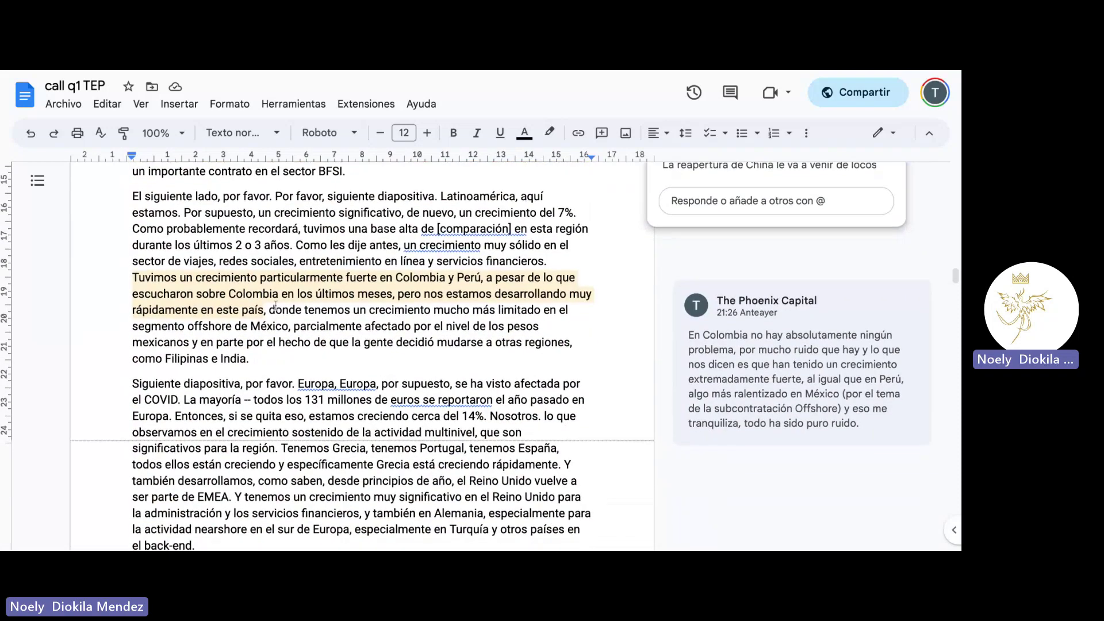
{"action": "left_click", "coordinate": [265, 311]}
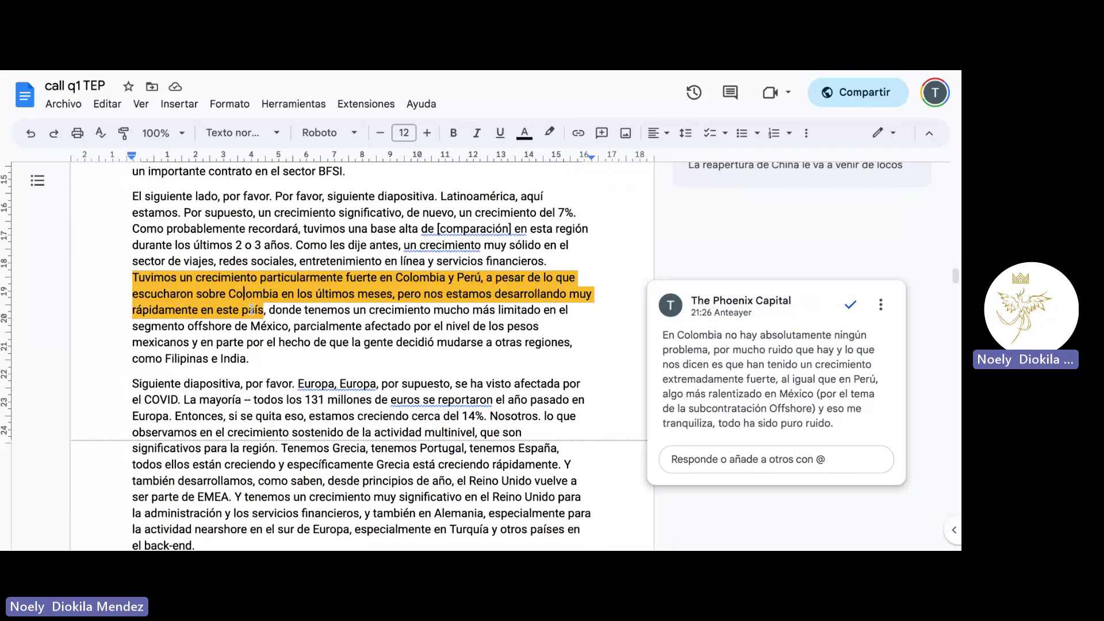
In the Q&A section, open the comment on the Goldman Sachs analyst's question about the change in revenue guidance.
{"action": "scroll", "coordinate": [443, 325], "scroll_direction": "down", "scroll_amount": 15}
{"action": "left_click", "coordinate": [444, 324]}
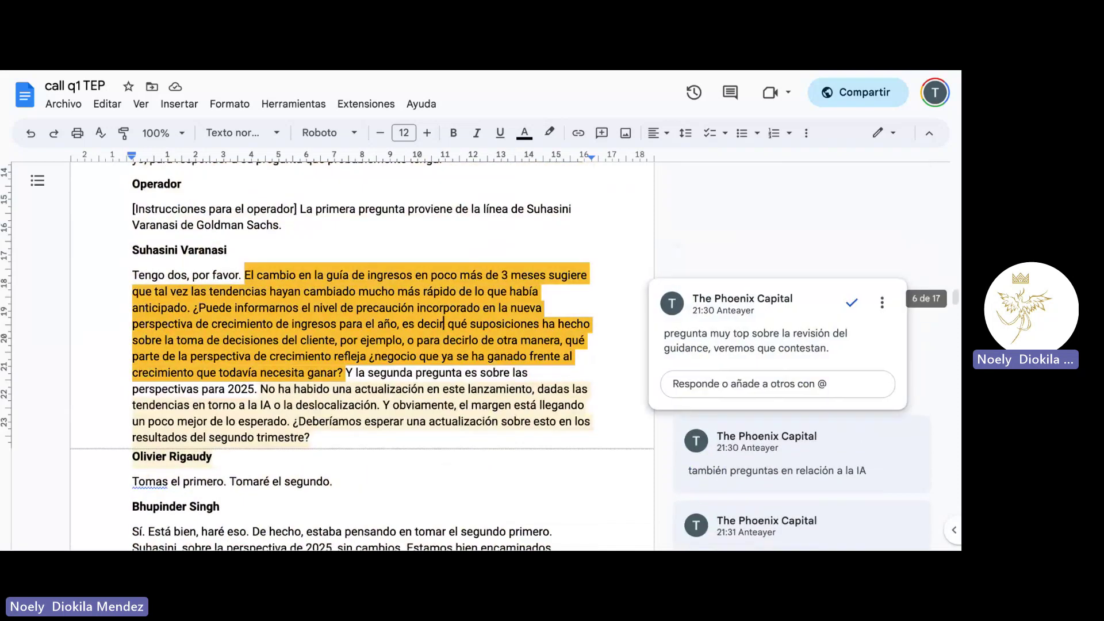
{"action": "scroll", "coordinate": [405, 269], "scroll_direction": "down", "scroll_amount": 2}
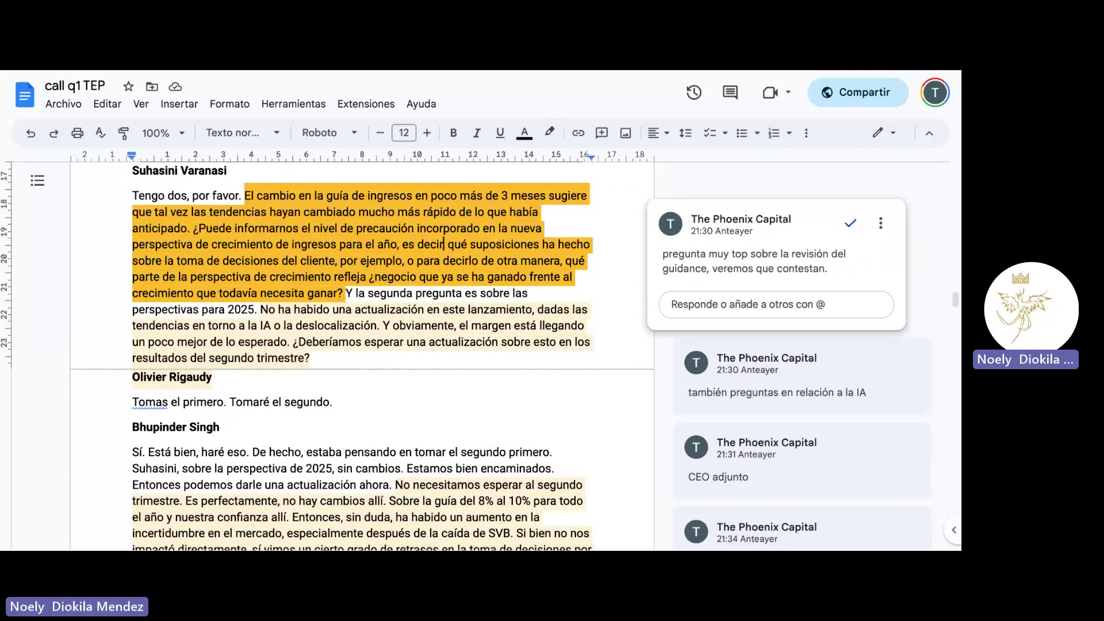
Open and read the comments on the answers about the 8% to 10% guidance and the offshoring shift to the Philippines.
{"action": "scroll", "coordinate": [374, 331], "scroll_direction": "down", "scroll_amount": 5}
{"action": "left_click", "coordinate": [372, 333]}
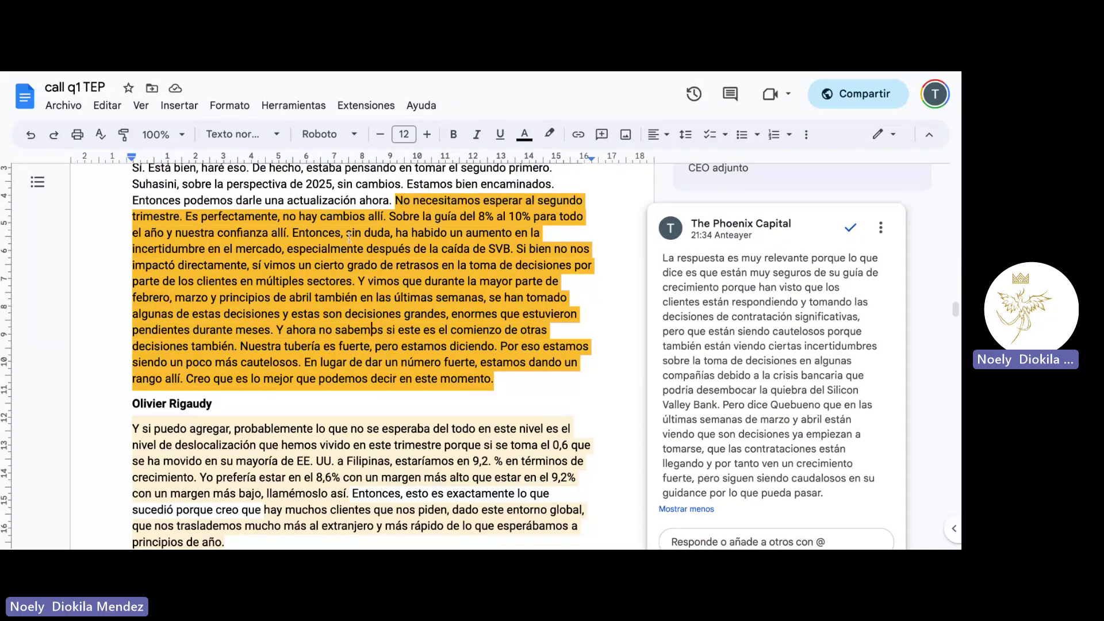
{"action": "scroll", "coordinate": [419, 273], "scroll_direction": "down", "scroll_amount": 3}
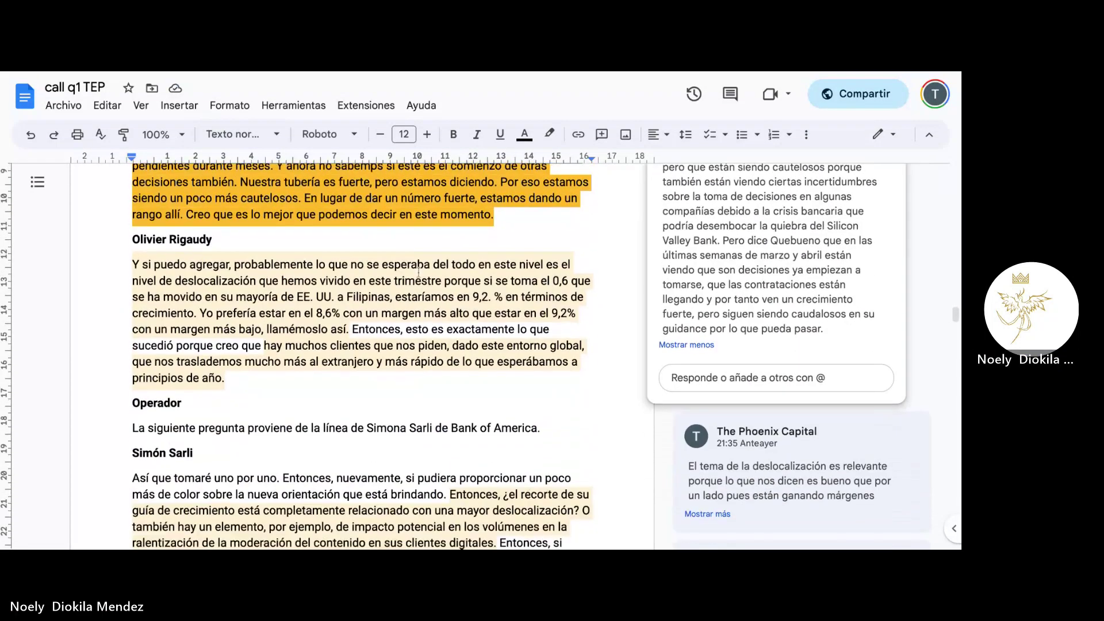
{"action": "left_click", "coordinate": [460, 322]}
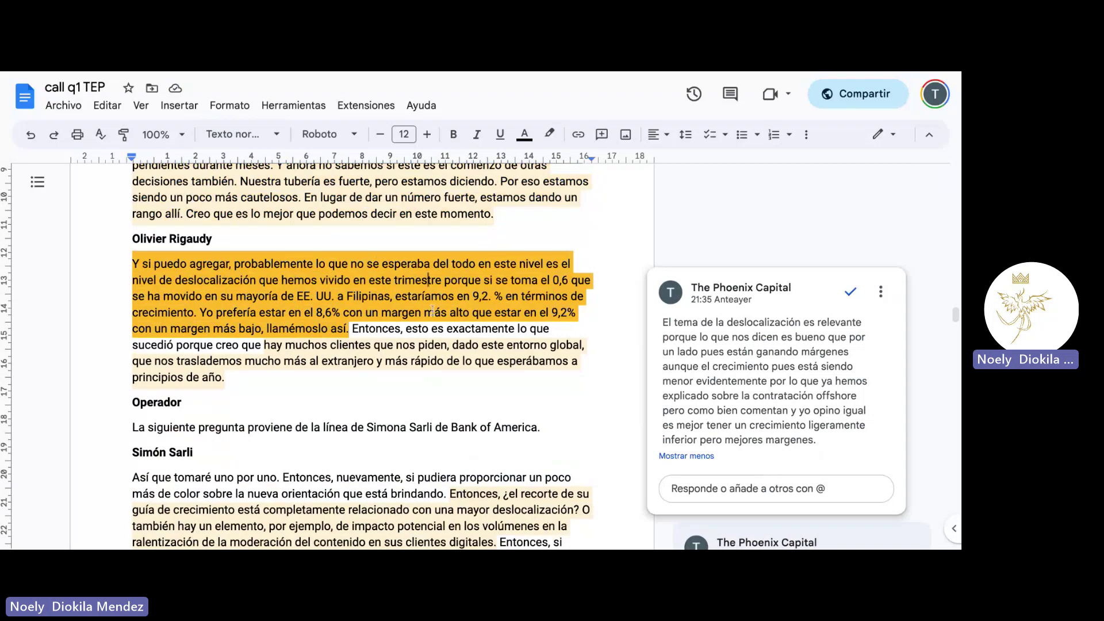
Open and read the comments on the Bank of America analyst's question about the growth guidance cut and on the reply to it.
{"action": "scroll", "coordinate": [433, 312], "scroll_direction": "down", "scroll_amount": 3}
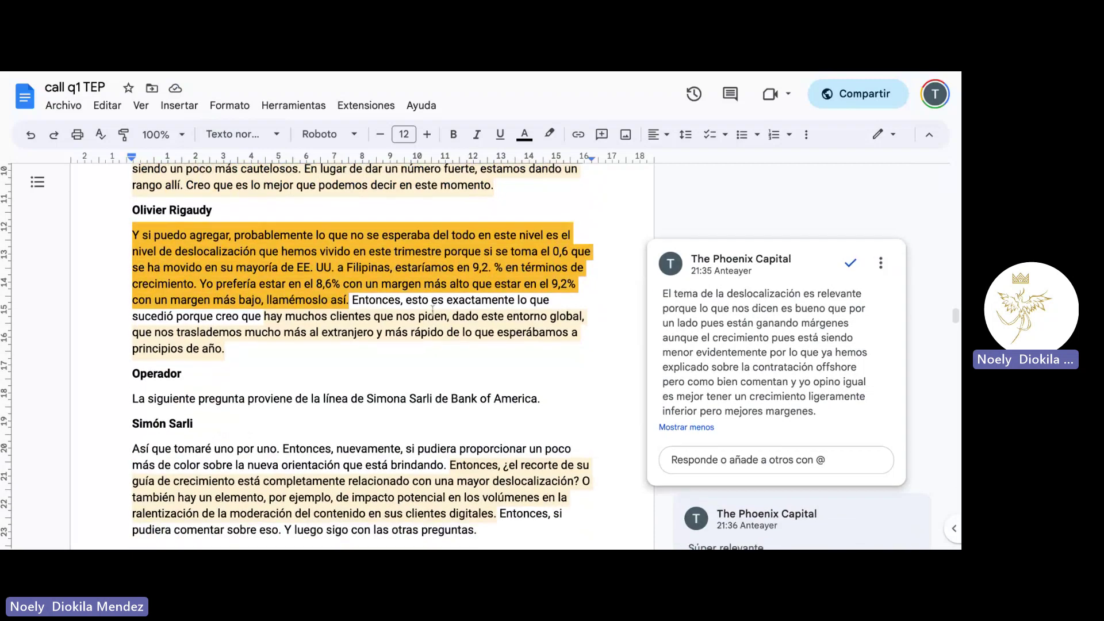
{"action": "scroll", "coordinate": [432, 310], "scroll_direction": "down", "scroll_amount": 1}
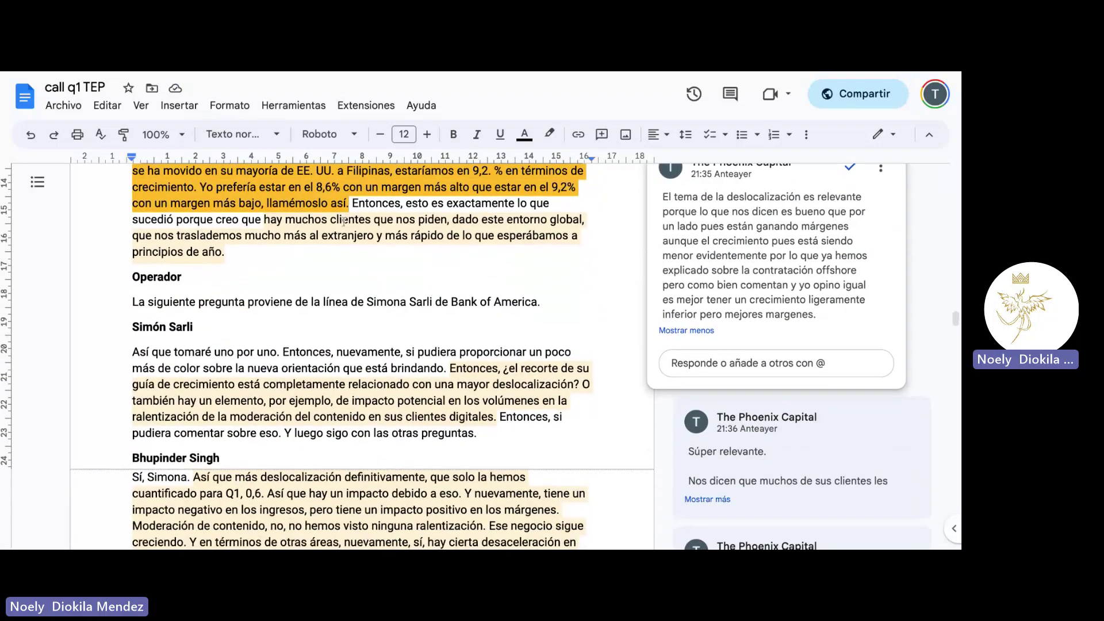
{"action": "left_click", "coordinate": [452, 400]}
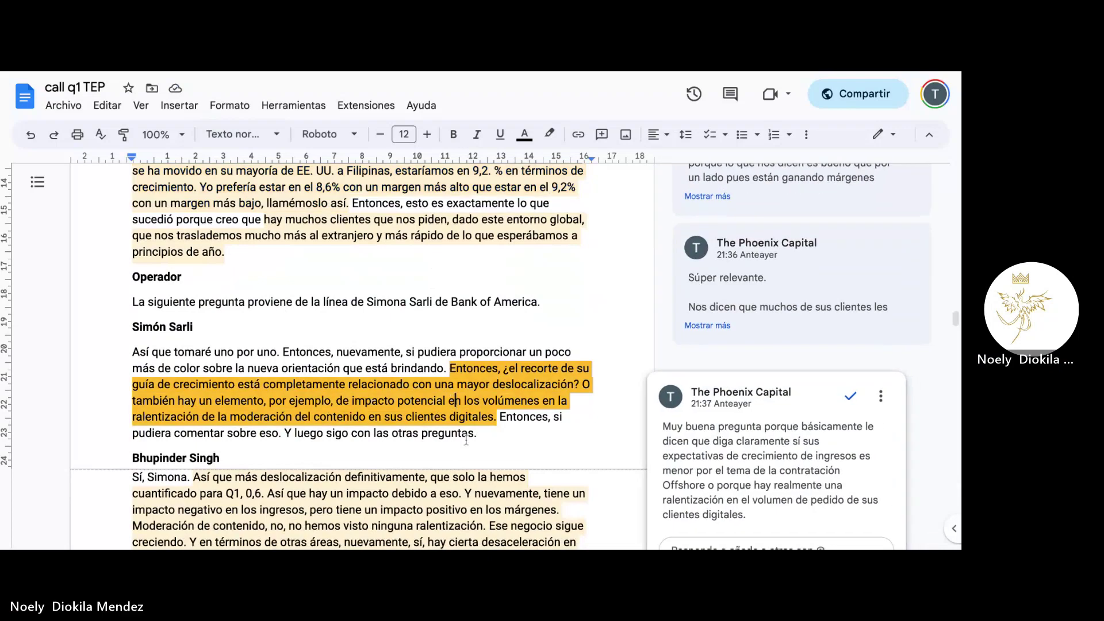
{"action": "scroll", "coordinate": [465, 442], "scroll_direction": "down", "scroll_amount": 3}
{"action": "scroll", "coordinate": [466, 443], "scroll_direction": "down", "scroll_amount": 1}
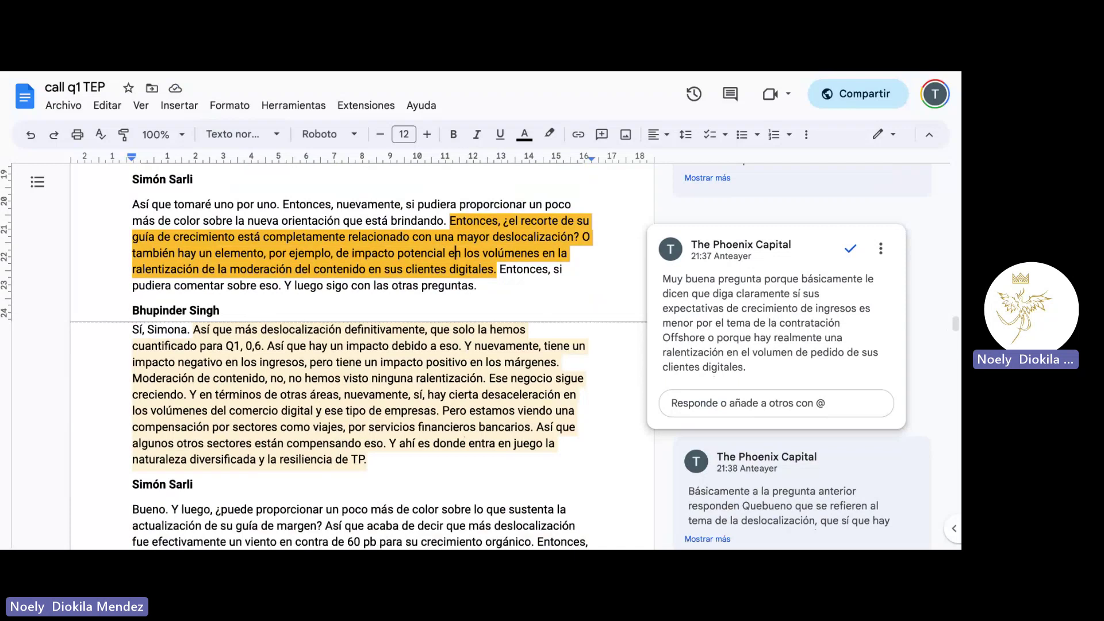
{"action": "left_click", "coordinate": [417, 411]}
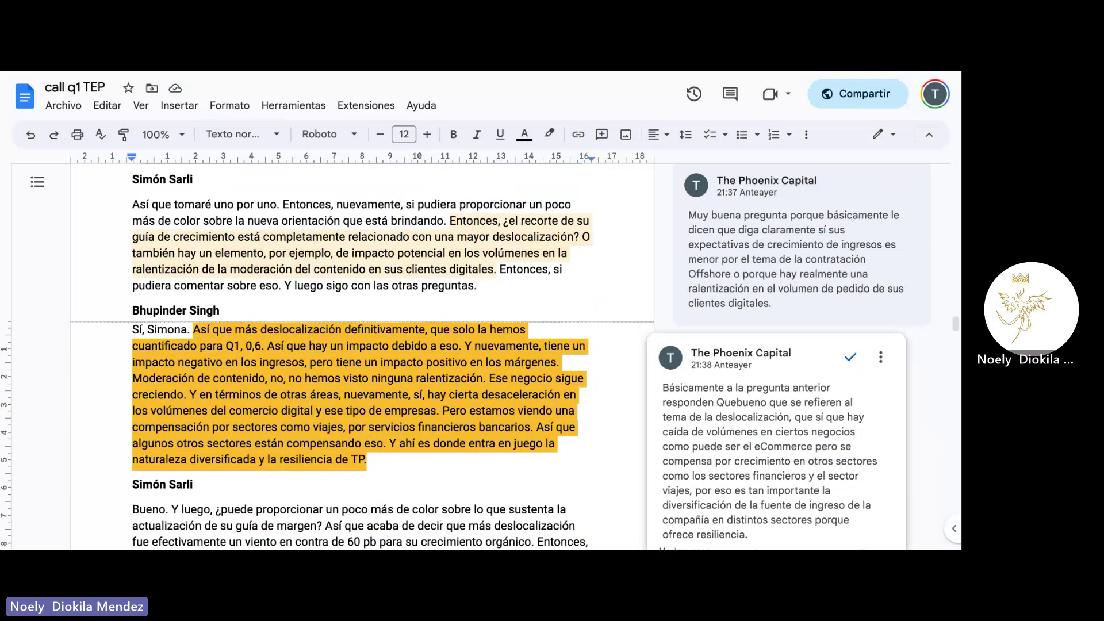
Open the comment on Olivier Rigaudy's answer explaining the improvement in the margin guidance.
{"action": "scroll", "coordinate": [362, 356], "scroll_direction": "down", "scroll_amount": 1}
{"action": "scroll", "coordinate": [396, 335], "scroll_direction": "down", "scroll_amount": 6}
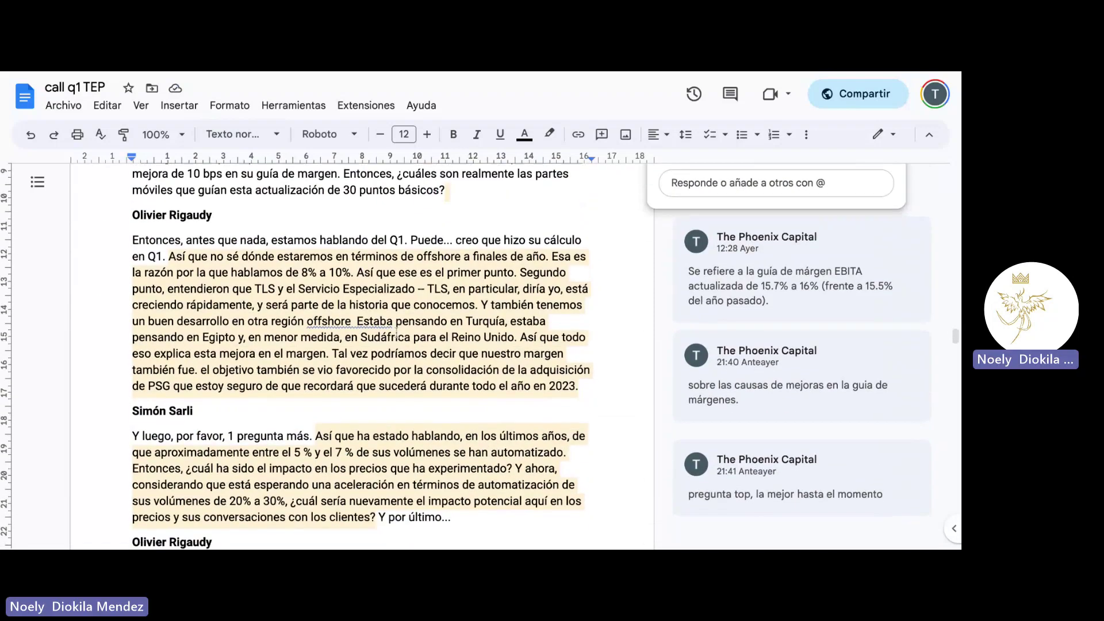
{"action": "left_click", "coordinate": [397, 335]}
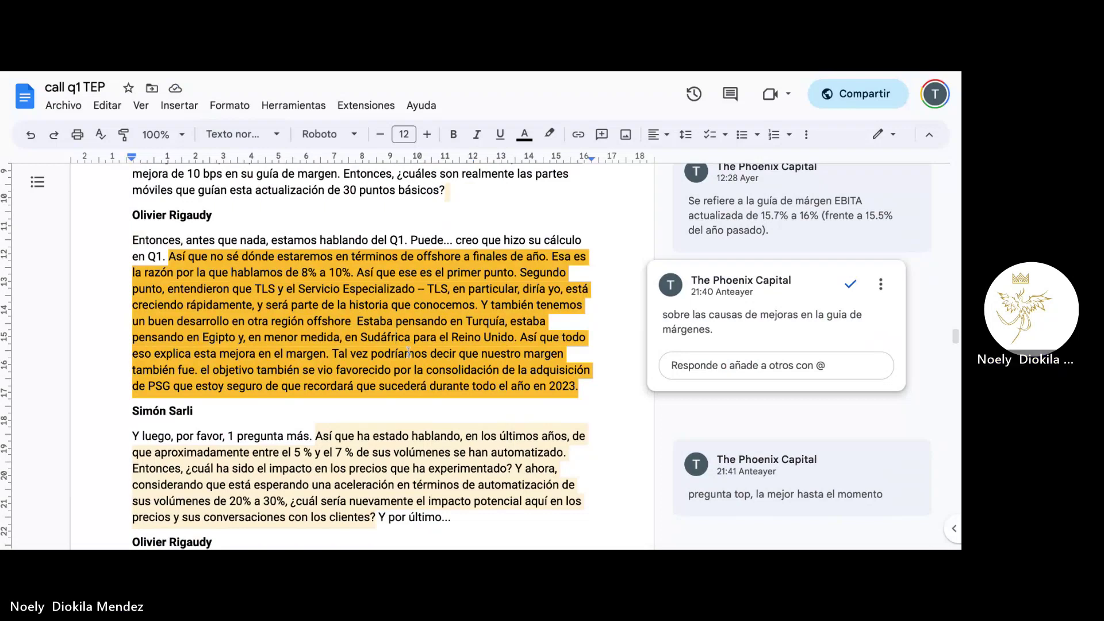
Read the analyst's question on the price impact of automating 20% to 30% of volumes and open its comment.
{"action": "scroll", "coordinate": [409, 352], "scroll_direction": "down", "scroll_amount": 1}
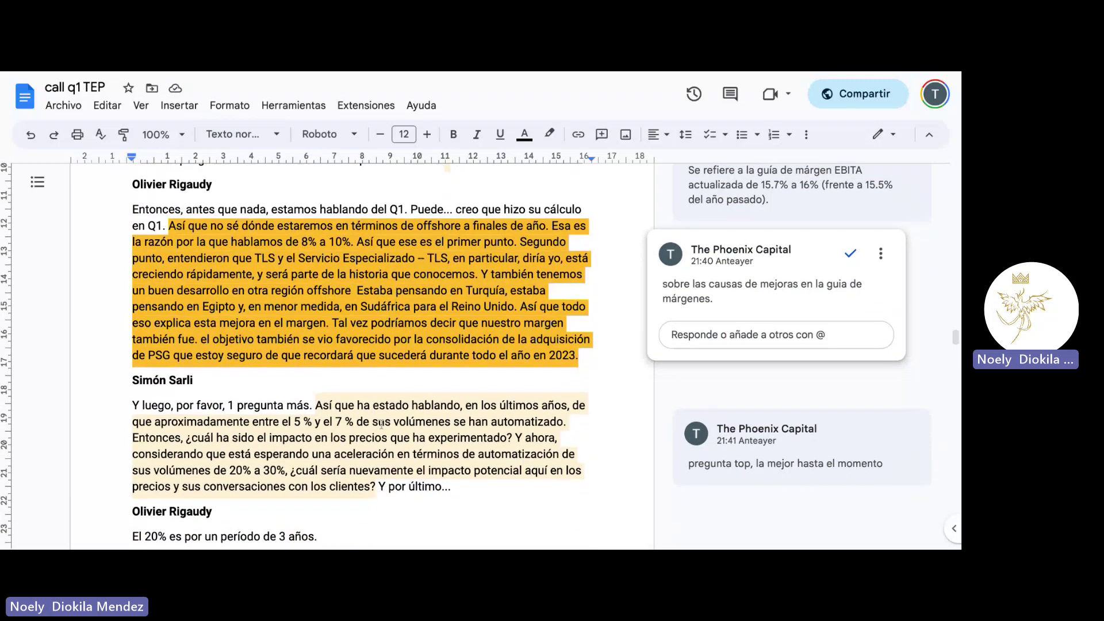
{"action": "scroll", "coordinate": [339, 353], "scroll_direction": "down", "scroll_amount": 2}
{"action": "scroll", "coordinate": [340, 353], "scroll_direction": "up", "scroll_amount": 1}
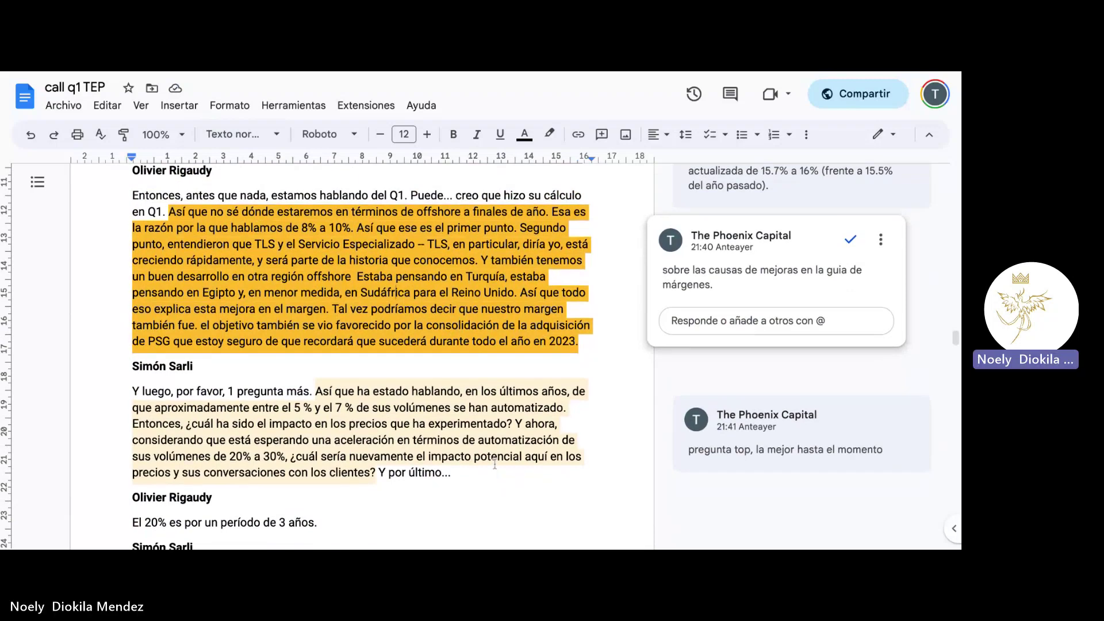
{"action": "scroll", "coordinate": [494, 465], "scroll_direction": "down", "scroll_amount": 1}
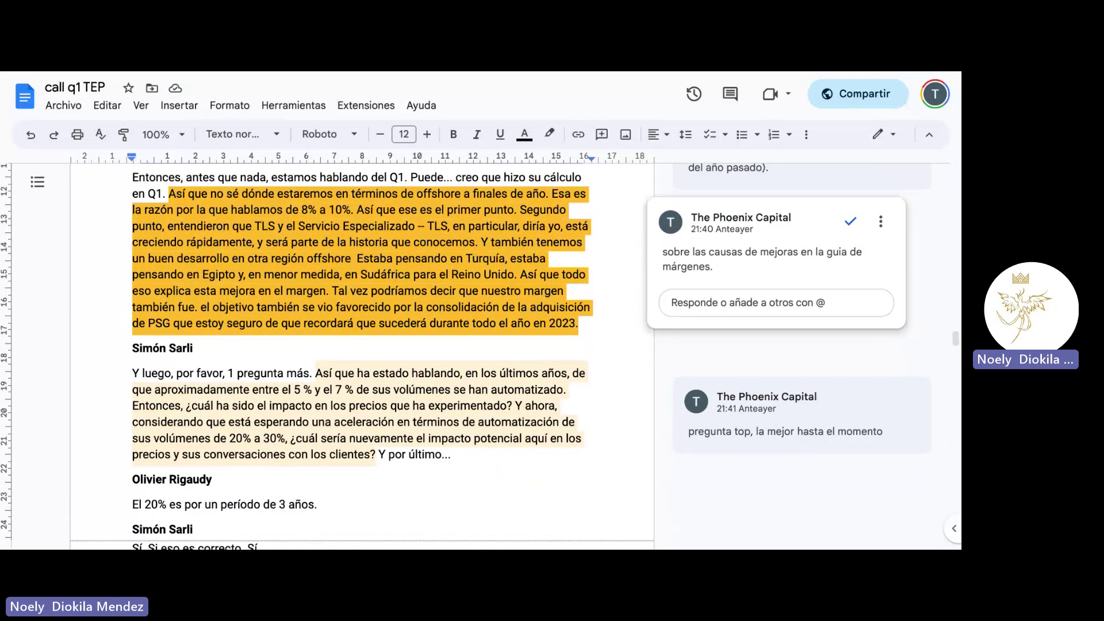
{"action": "left_click", "coordinate": [420, 438]}
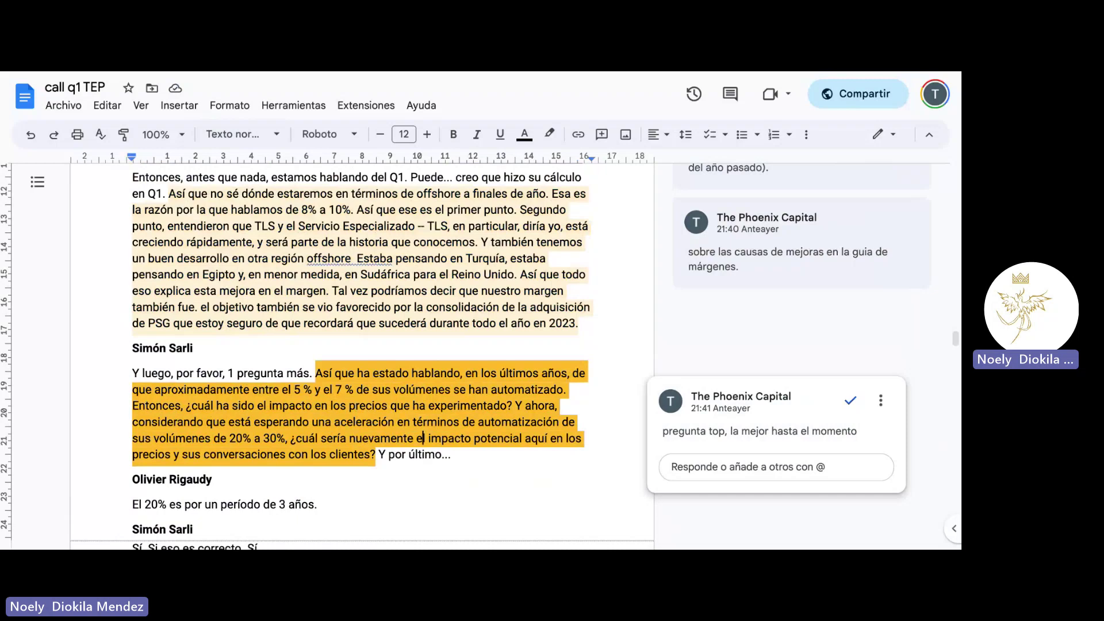
Examine the highlighted "4% o 5%" passage, its comment and the answer on how automation affects pricing.
{"action": "scroll", "coordinate": [362, 357], "scroll_direction": "down", "scroll_amount": 4}
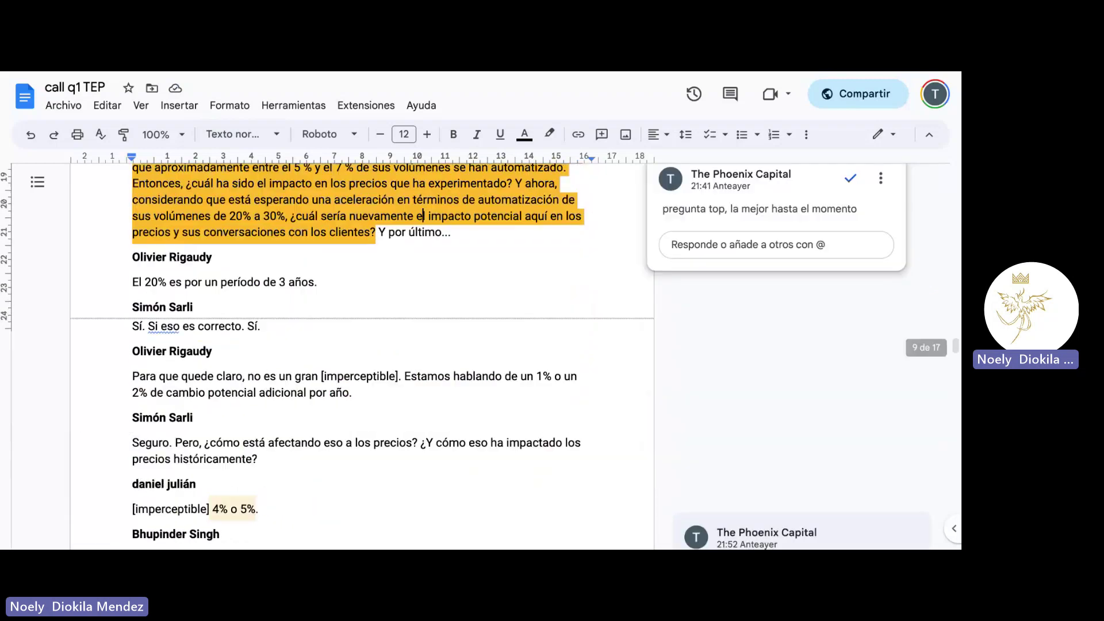
{"action": "scroll", "coordinate": [362, 356], "scroll_direction": "down", "scroll_amount": 3}
{"action": "scroll", "coordinate": [362, 357], "scroll_direction": "up", "scroll_amount": 3}
{"action": "scroll", "coordinate": [362, 356], "scroll_direction": "down", "scroll_amount": 3}
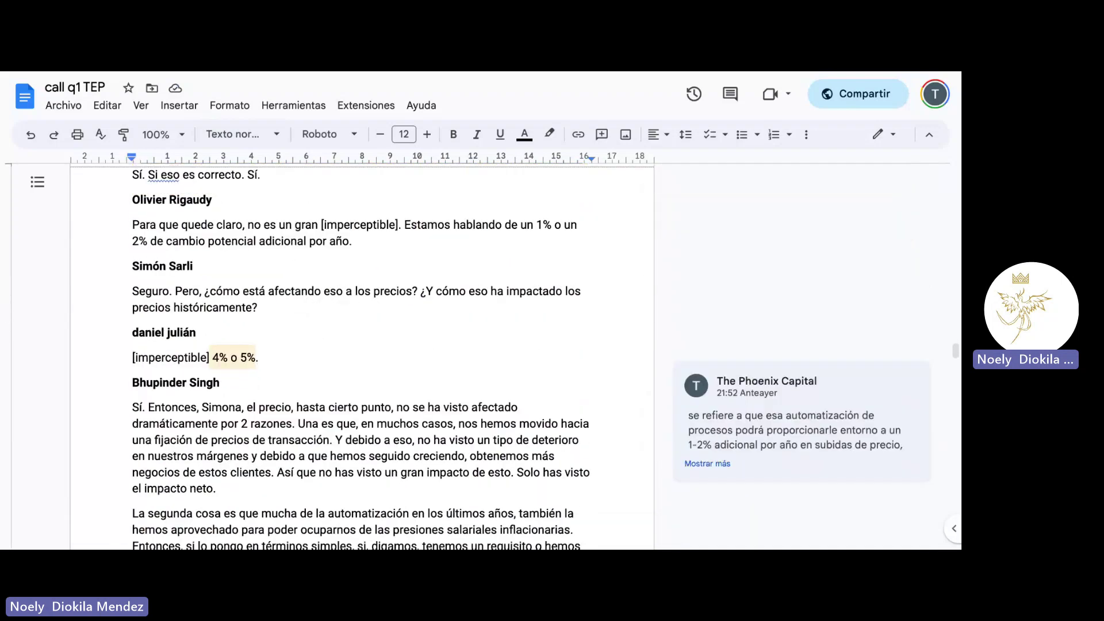
{"action": "scroll", "coordinate": [362, 356], "scroll_direction": "down", "scroll_amount": 3}
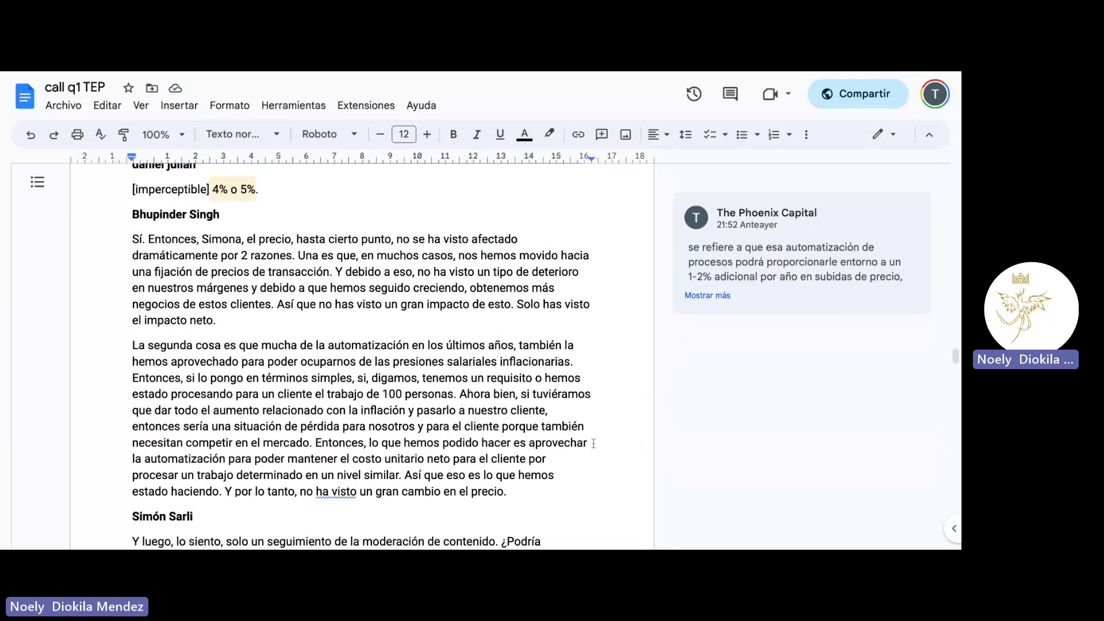
{"action": "scroll", "coordinate": [572, 410], "scroll_direction": "down", "scroll_amount": 1}
{"action": "scroll", "coordinate": [573, 410], "scroll_direction": "down", "scroll_amount": 1}
{"action": "scroll", "coordinate": [573, 410], "scroll_direction": "up", "scroll_amount": 3}
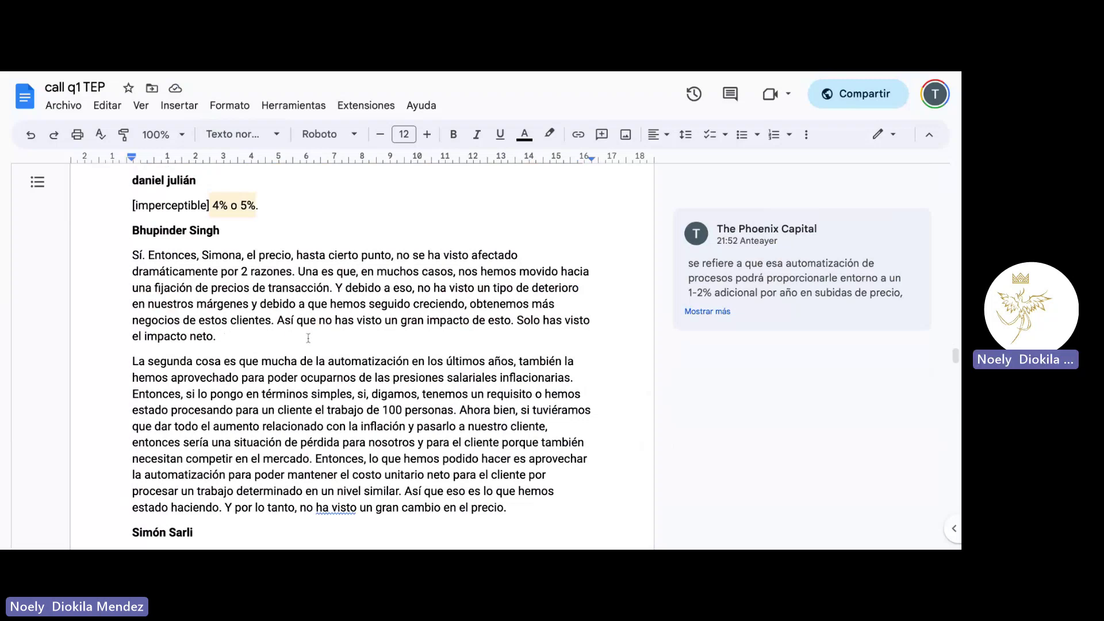
Review the highlighted answer about continuing the content moderation activity and the Morgan Stanley analyst's question on operating efficiencies.
{"action": "scroll", "coordinate": [308, 338], "scroll_direction": "down", "scroll_amount": 10}
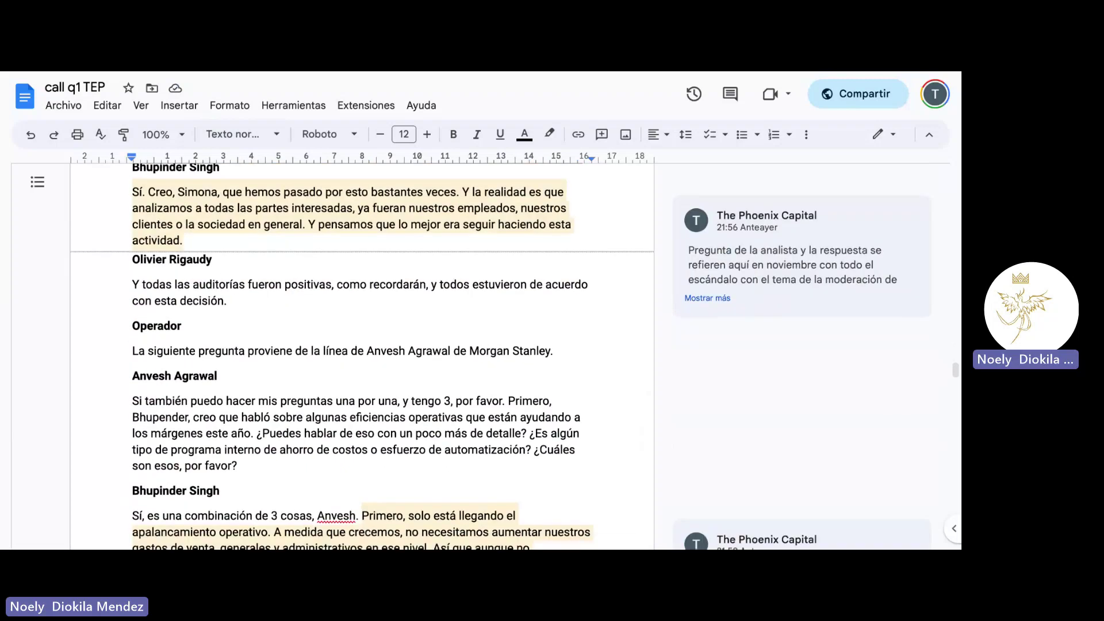
{"action": "scroll", "coordinate": [524, 343], "scroll_direction": "down", "scroll_amount": 2}
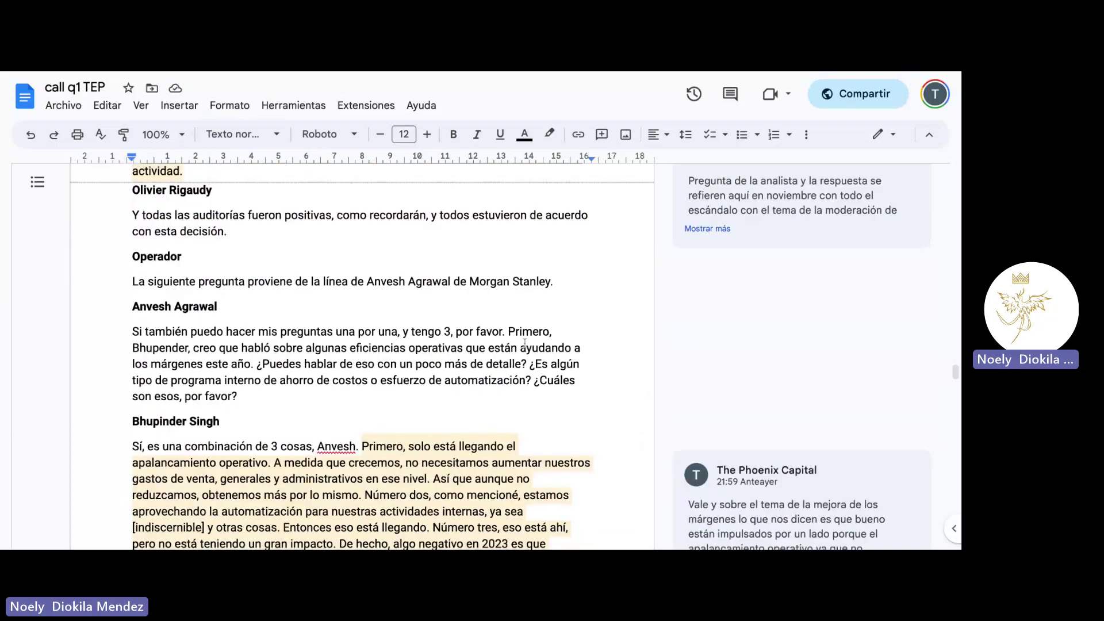
{"action": "scroll", "coordinate": [459, 342], "scroll_direction": "up", "scroll_amount": 4}
{"action": "scroll", "coordinate": [442, 341], "scroll_direction": "down", "scroll_amount": 3}
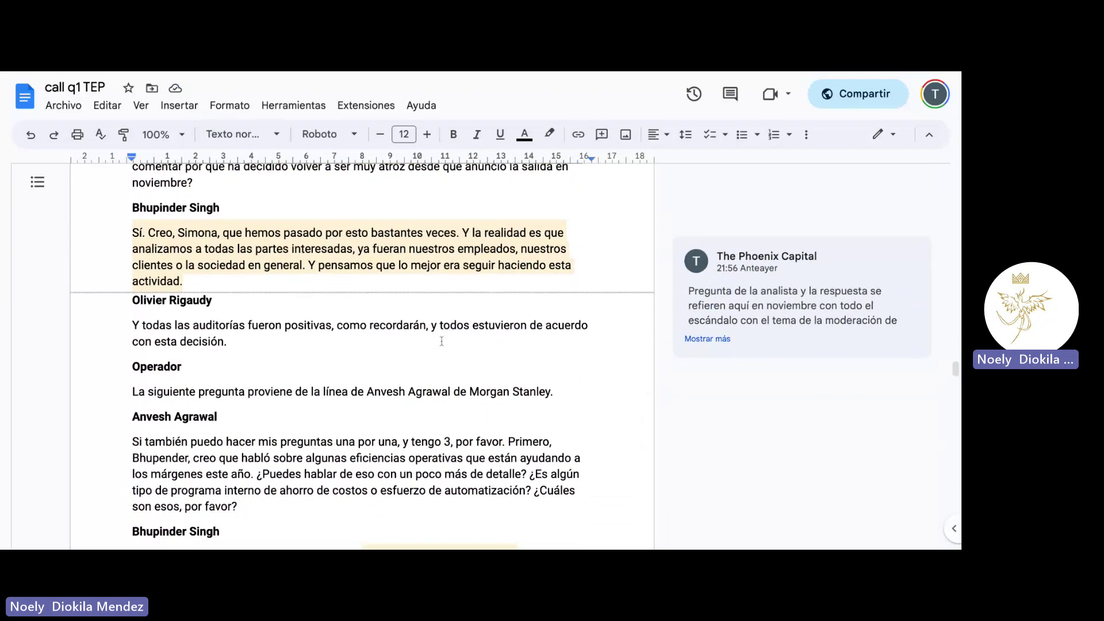
{"action": "scroll", "coordinate": [322, 376], "scroll_direction": "down", "scroll_amount": 4}
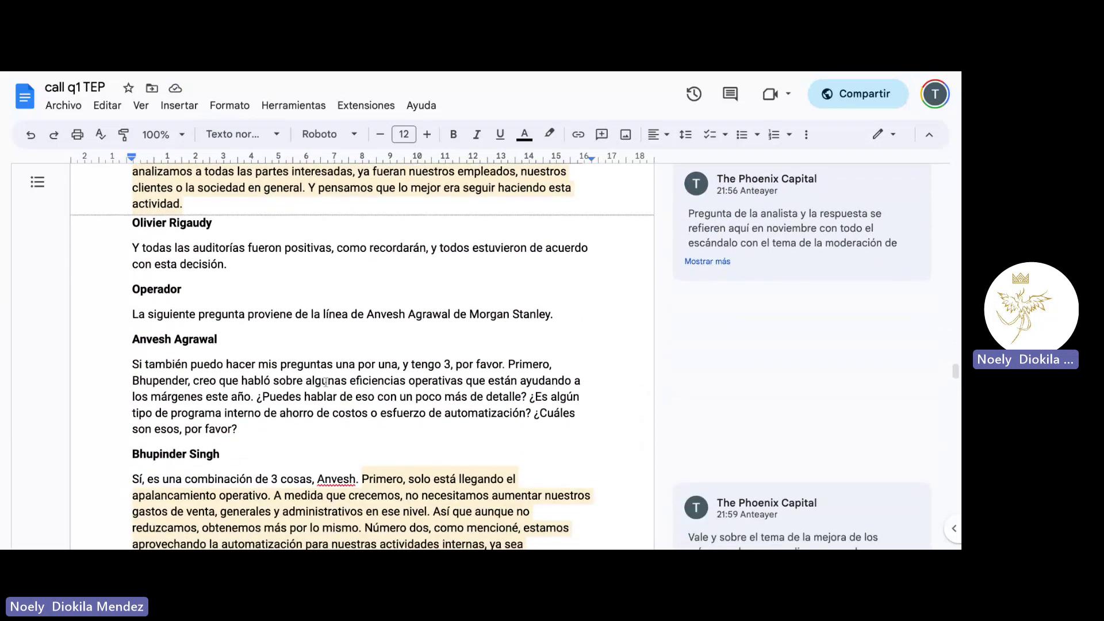
{"action": "scroll", "coordinate": [325, 382], "scroll_direction": "up", "scroll_amount": 2}
Open and read the comment on the answer about operating leverage, internal automation and lower-cost locations.
{"action": "scroll", "coordinate": [325, 382], "scroll_direction": "down", "scroll_amount": 5}
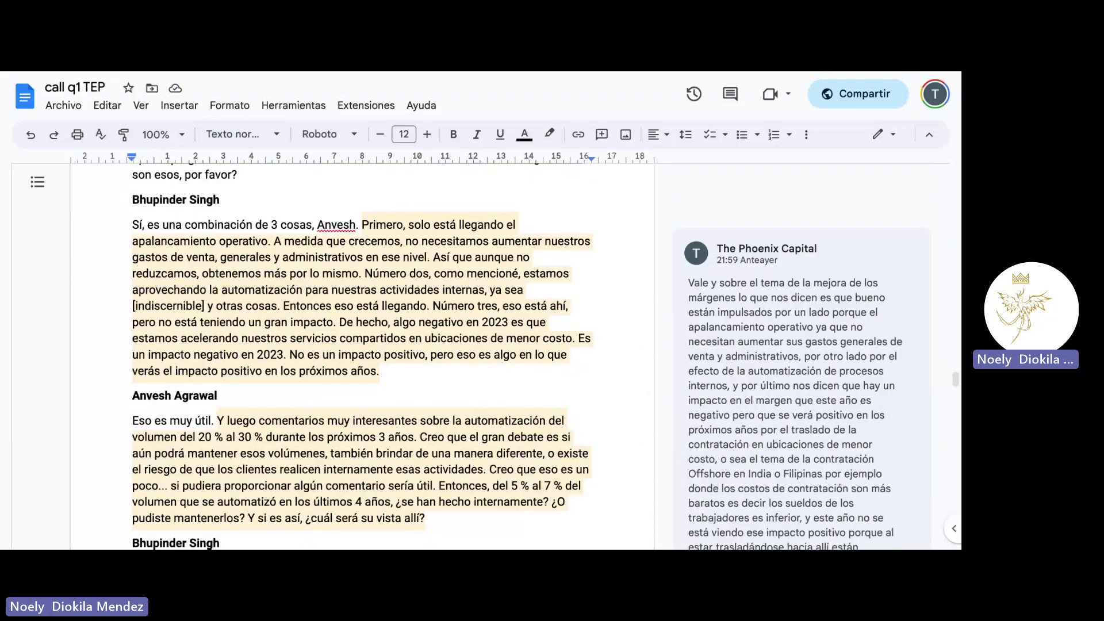
{"action": "left_click", "coordinate": [340, 287]}
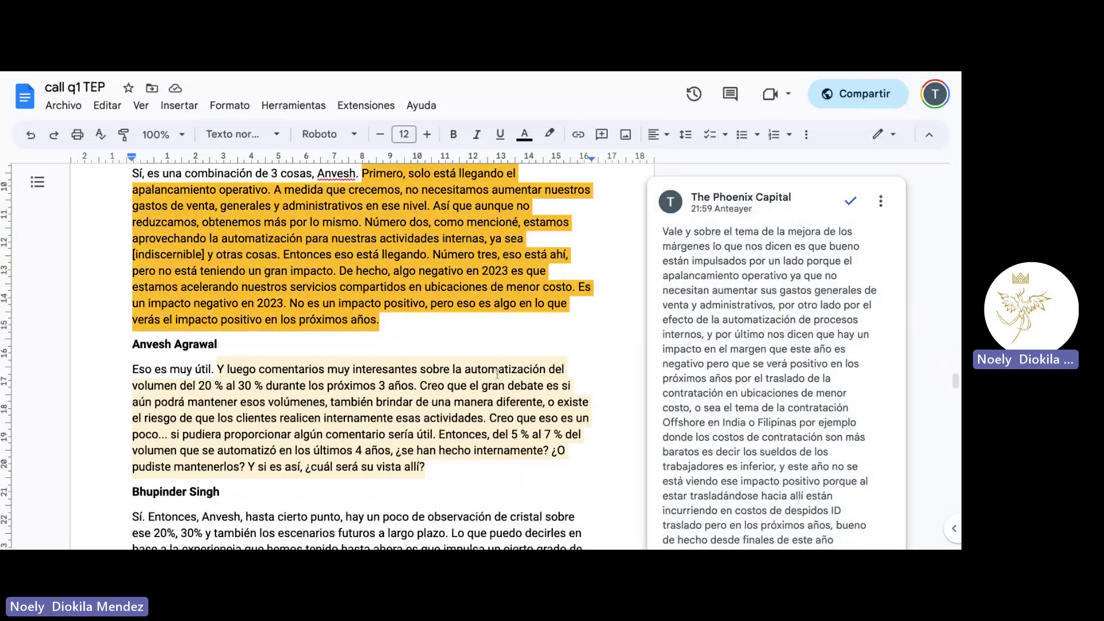
{"action": "scroll", "coordinate": [498, 374], "scroll_direction": "down", "scroll_amount": 1}
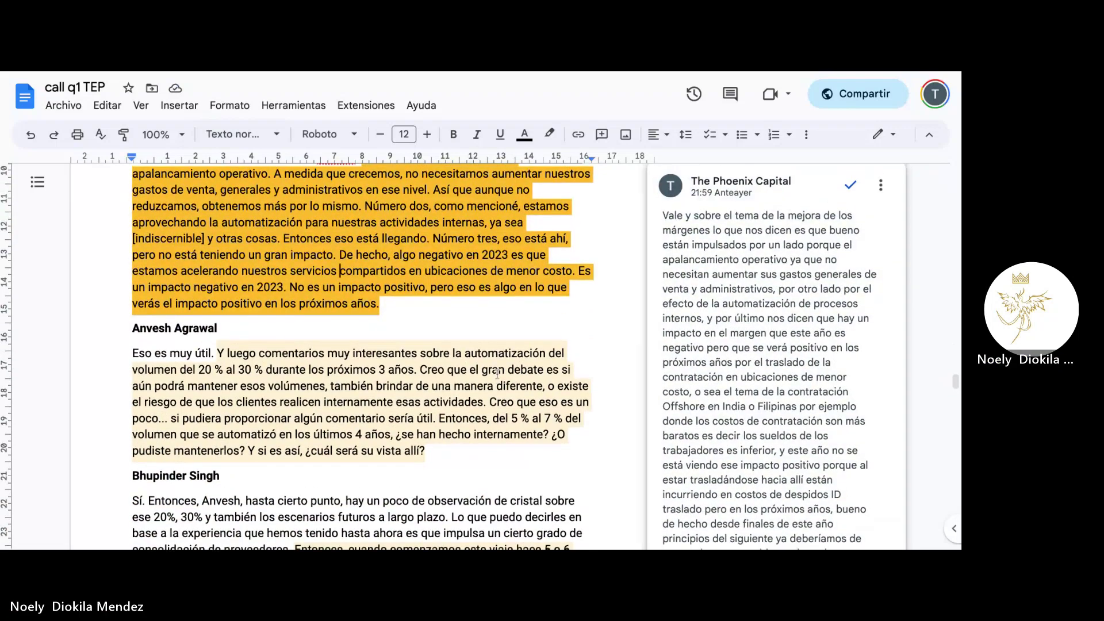
Read the rest of the margin improvement comment and the highlighted passages on automated volumes and provider consolidation.
{"action": "scroll", "coordinate": [498, 374], "scroll_direction": "down", "scroll_amount": 2}
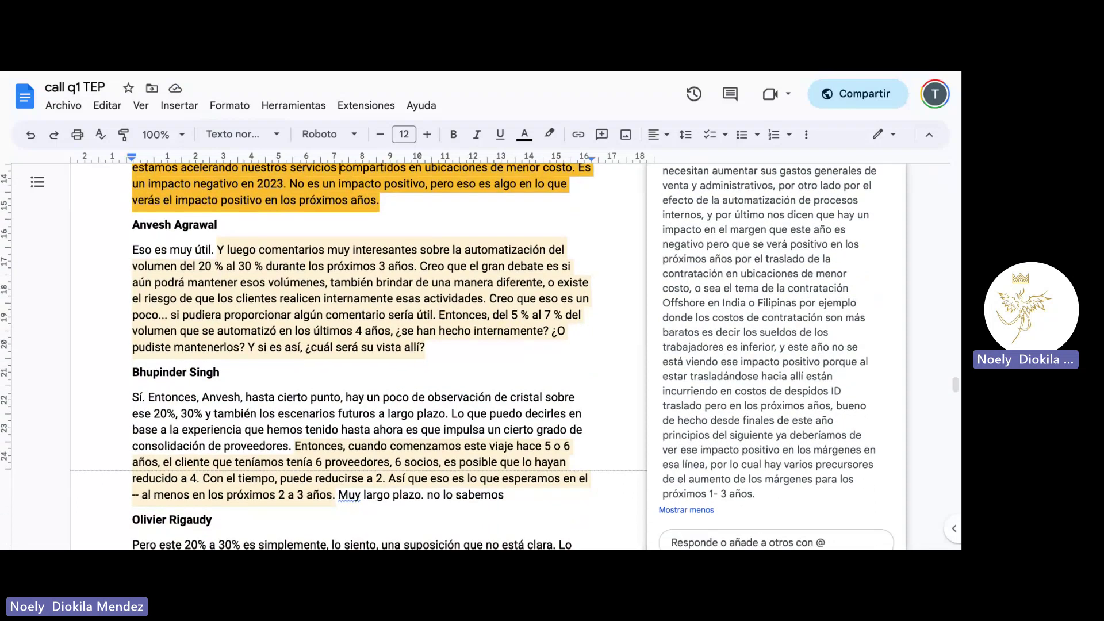
{"action": "scroll", "coordinate": [313, 312], "scroll_direction": "down", "scroll_amount": 1}
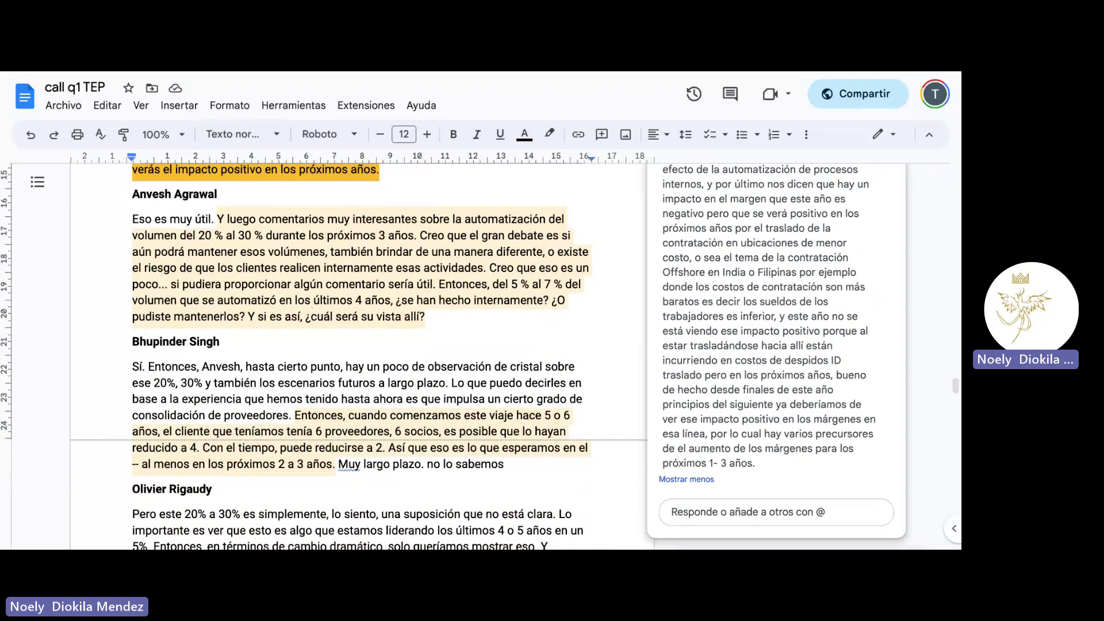
{"action": "scroll", "coordinate": [362, 357], "scroll_direction": "down", "scroll_amount": 6}
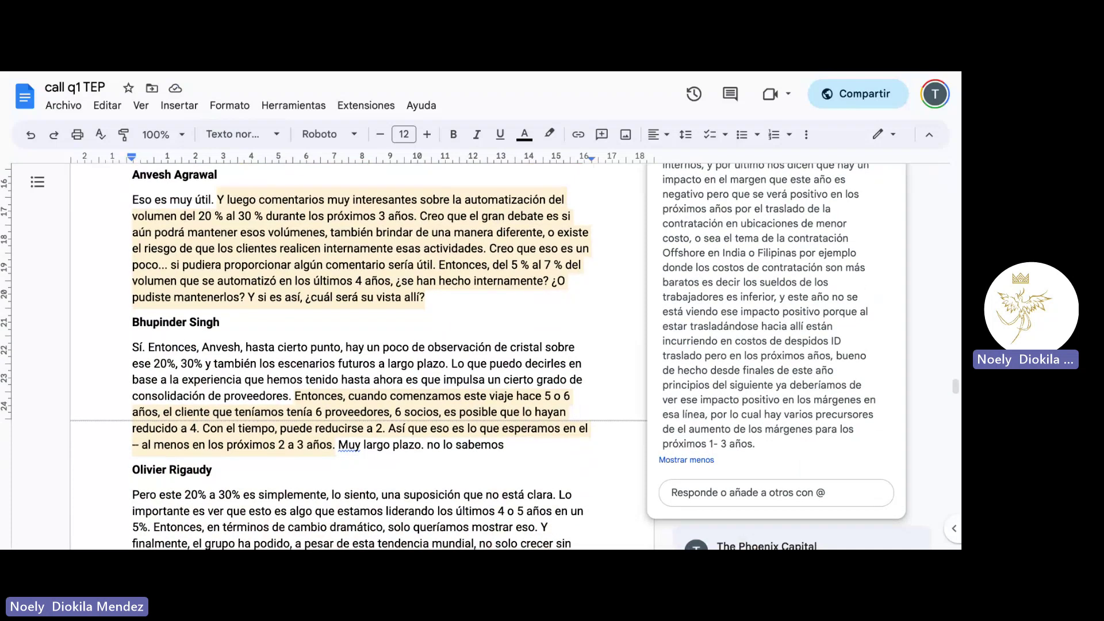
{"action": "scroll", "coordinate": [362, 357], "scroll_direction": "down", "scroll_amount": 10}
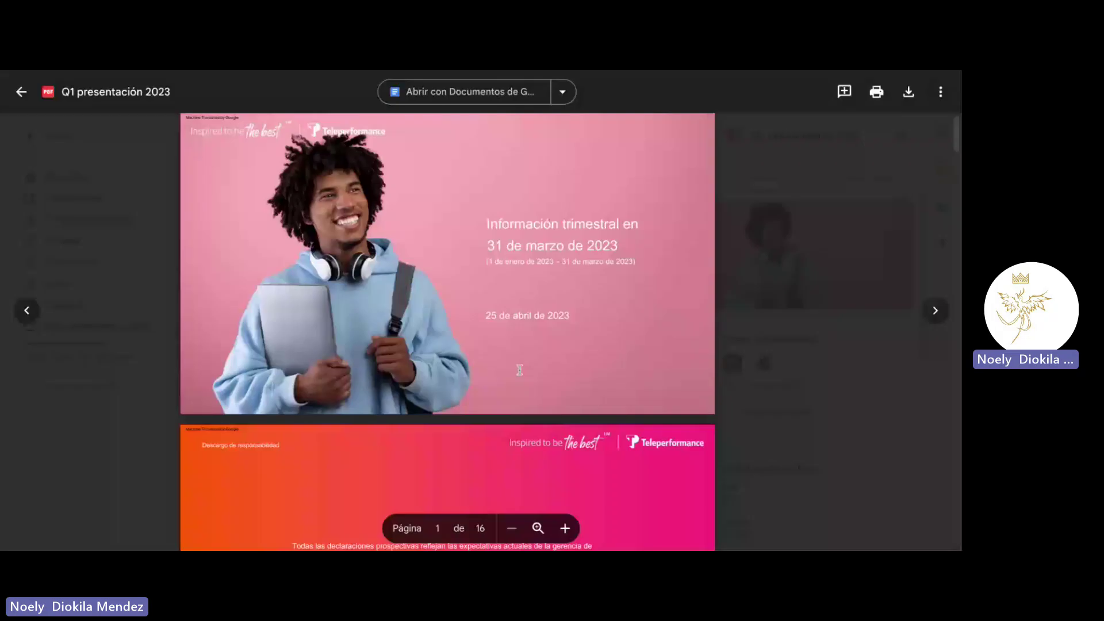
Skim the "Q1 presentación 2023" PDF through the 2023 outlook, revenue by activity and specialized services slides to its end.
{"action": "scroll", "coordinate": [520, 366], "scroll_direction": "down", "scroll_amount": 3}
{"action": "scroll", "coordinate": [520, 366], "scroll_direction": "down", "scroll_amount": 15}
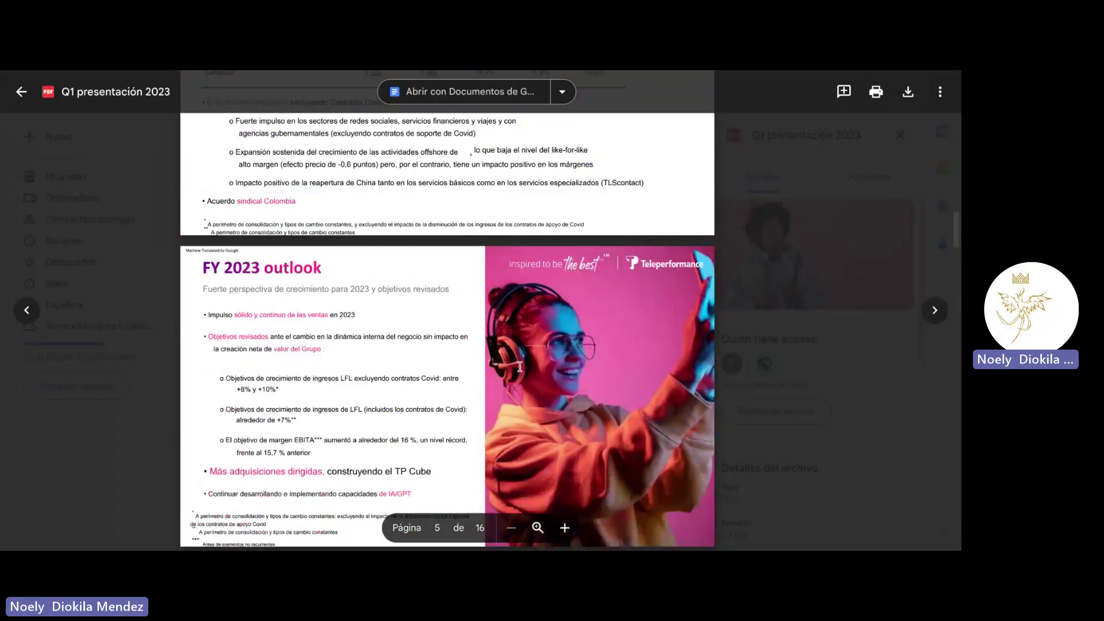
{"action": "scroll", "coordinate": [520, 367], "scroll_direction": "down", "scroll_amount": 15}
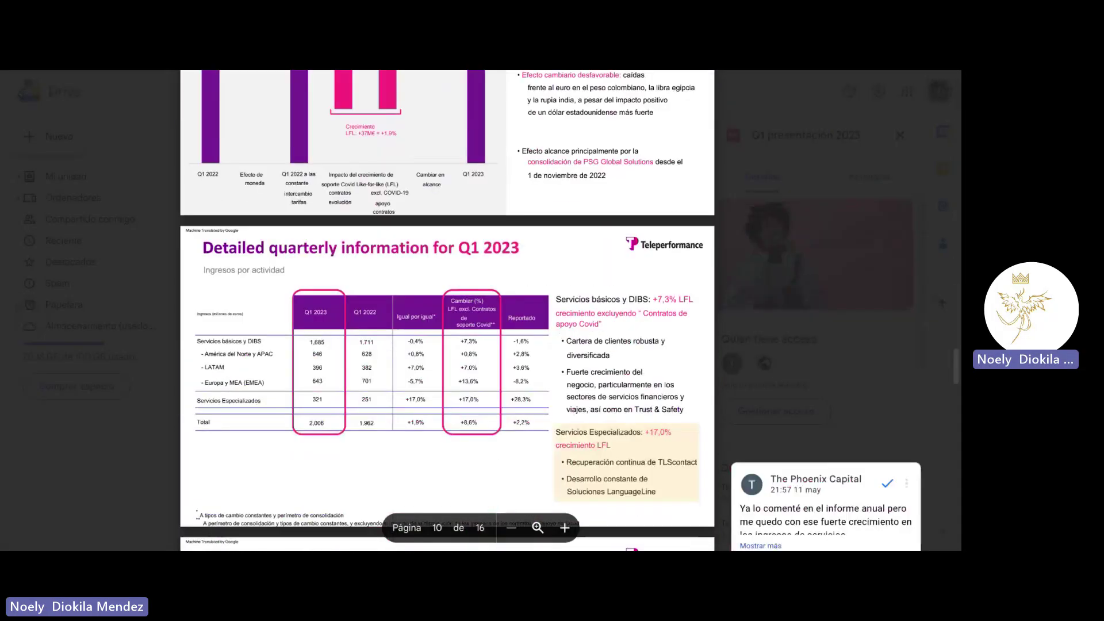
{"action": "scroll", "coordinate": [498, 389], "scroll_direction": "down", "scroll_amount": 10}
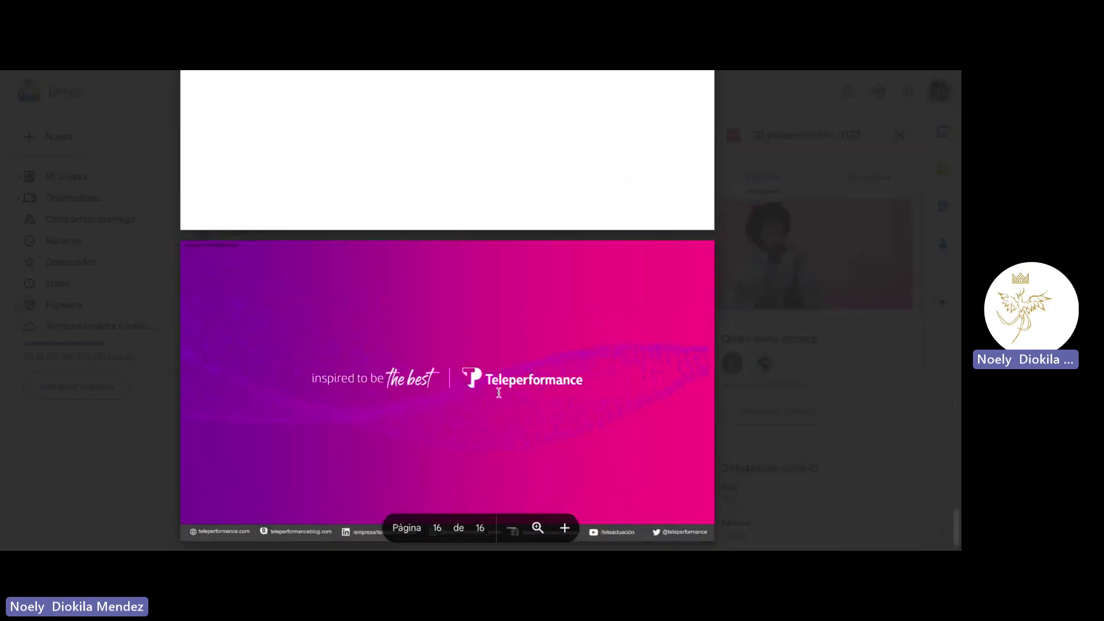
{"action": "scroll", "coordinate": [498, 389], "scroll_direction": "up", "scroll_amount": 5}
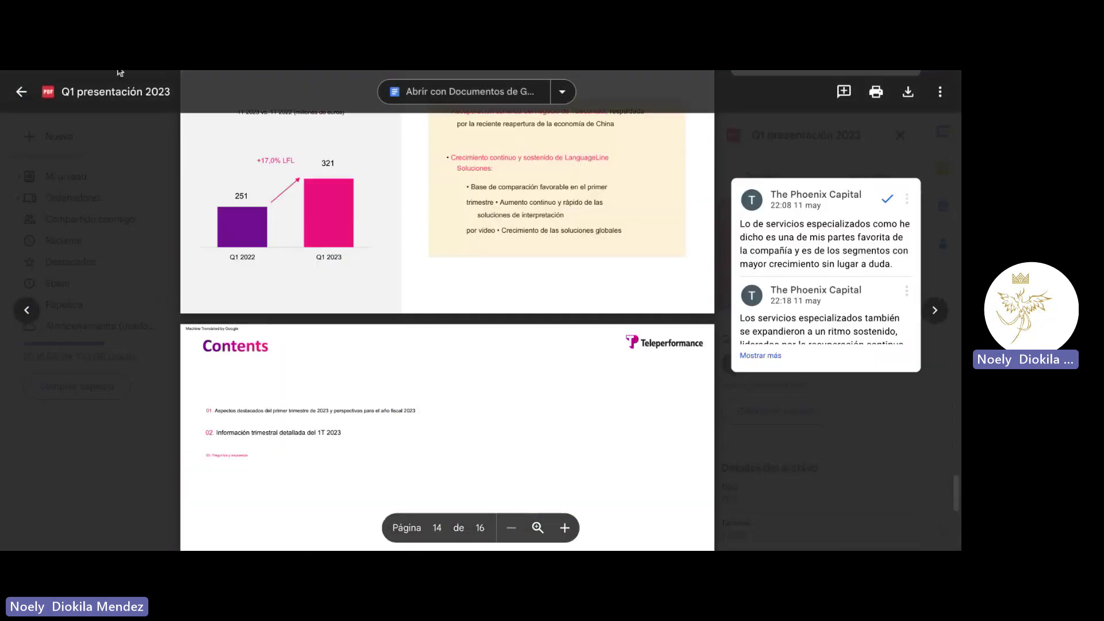
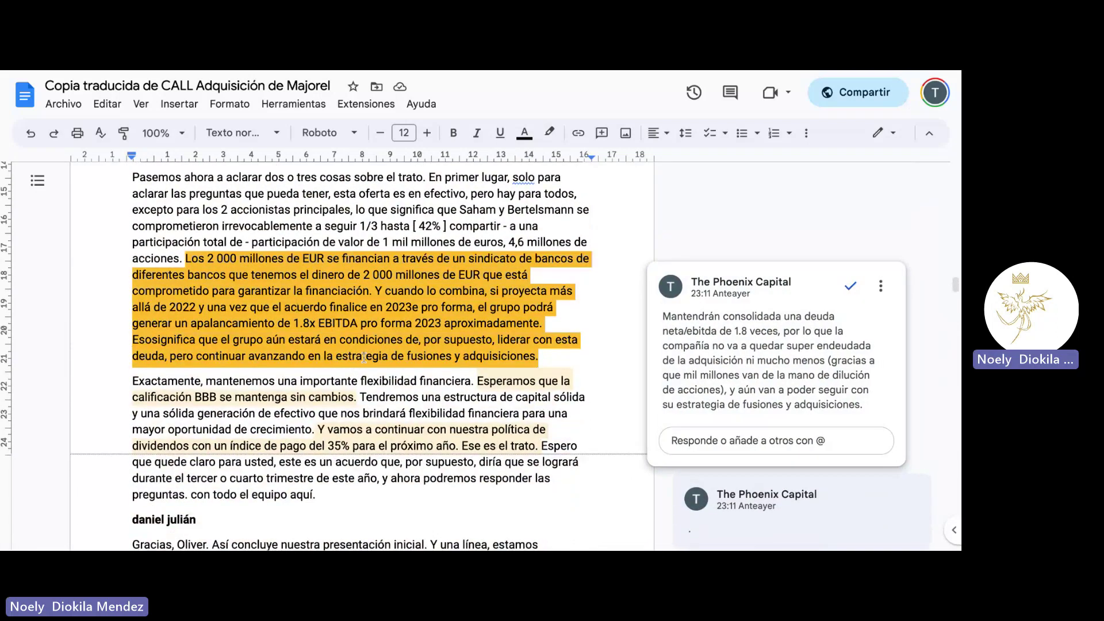
Open the comments on the BBB rating and 35% dividend payout in the Majorel acquisition call and continue through the transcript.
{"action": "left_click", "coordinate": [330, 392]}
{"action": "left_click", "coordinate": [393, 435]}
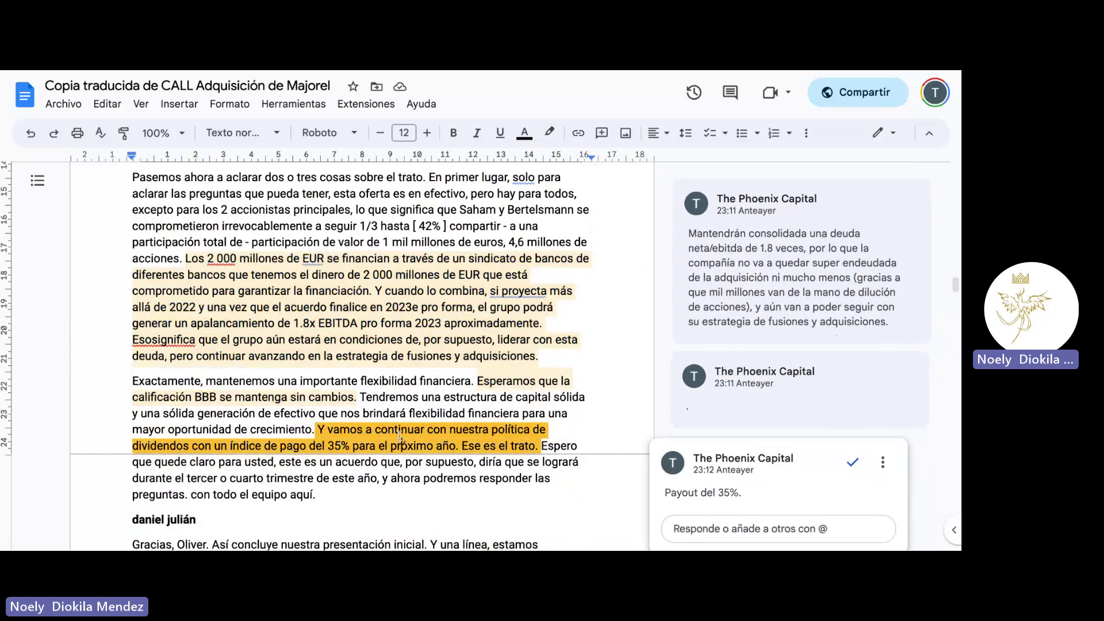
{"action": "scroll", "coordinate": [368, 402], "scroll_direction": "down", "scroll_amount": 10}
{"action": "scroll", "coordinate": [354, 391], "scroll_direction": "down", "scroll_amount": 6}
{"action": "left_click", "coordinate": [316, 297]}
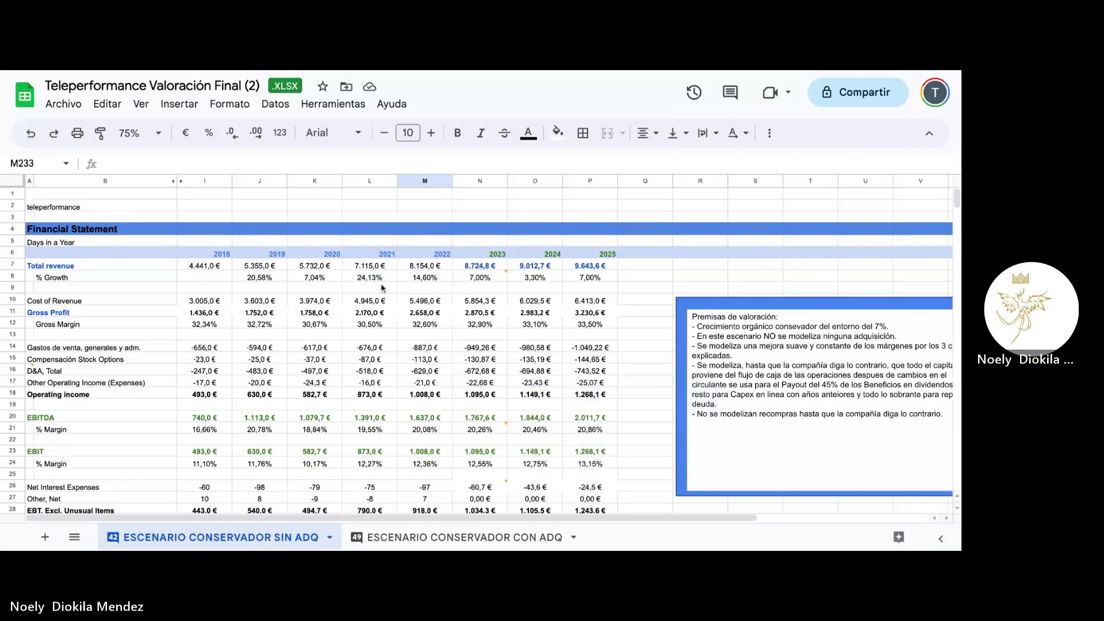
Set the zoom of the conservative no-acquisition valuation sheet to 100% and look over its Financial Statement section.
{"action": "scroll", "coordinate": [394, 315], "scroll_direction": "down", "scroll_amount": 1}
{"action": "scroll", "coordinate": [395, 315], "scroll_direction": "up", "scroll_amount": 1}
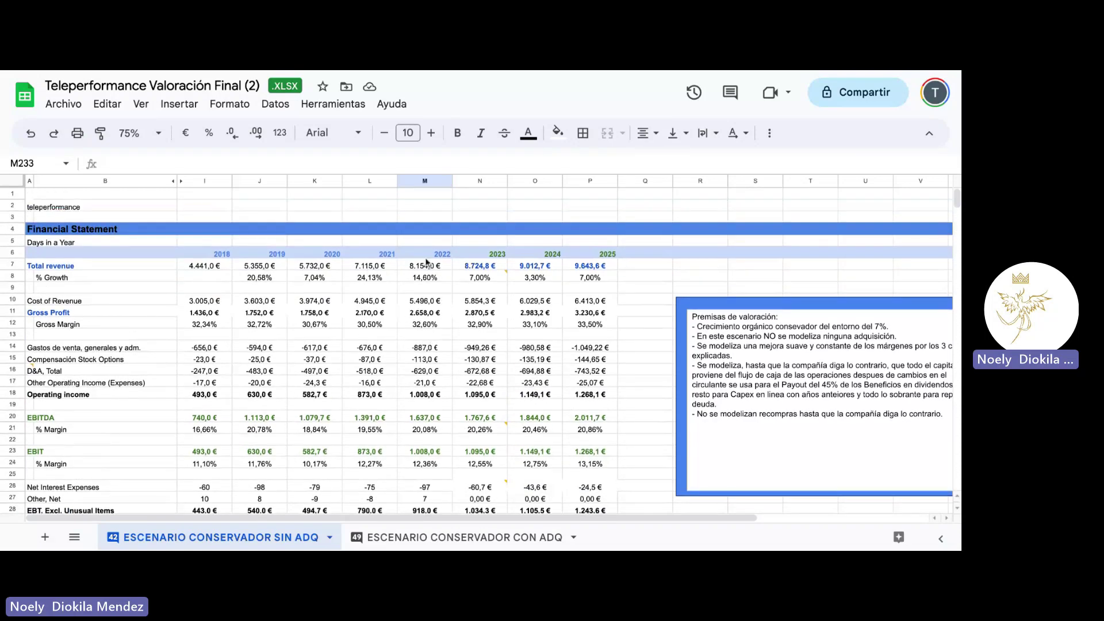
{"action": "mouse_move", "coordinate": [494, 277]}
{"action": "left_click", "coordinate": [159, 138]}
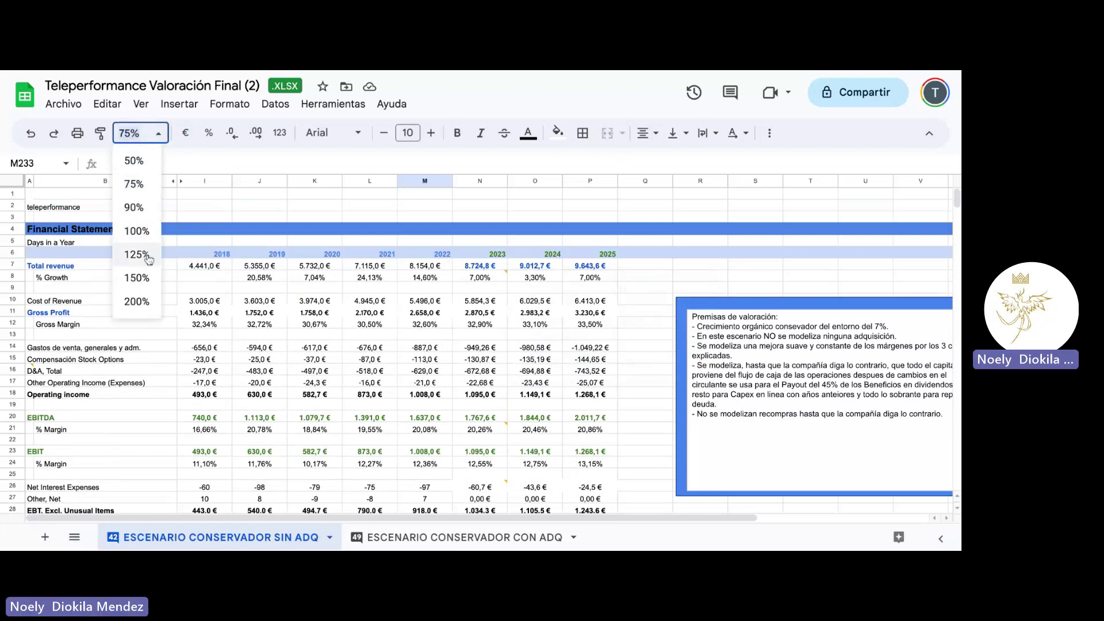
{"action": "left_click", "coordinate": [137, 231]}
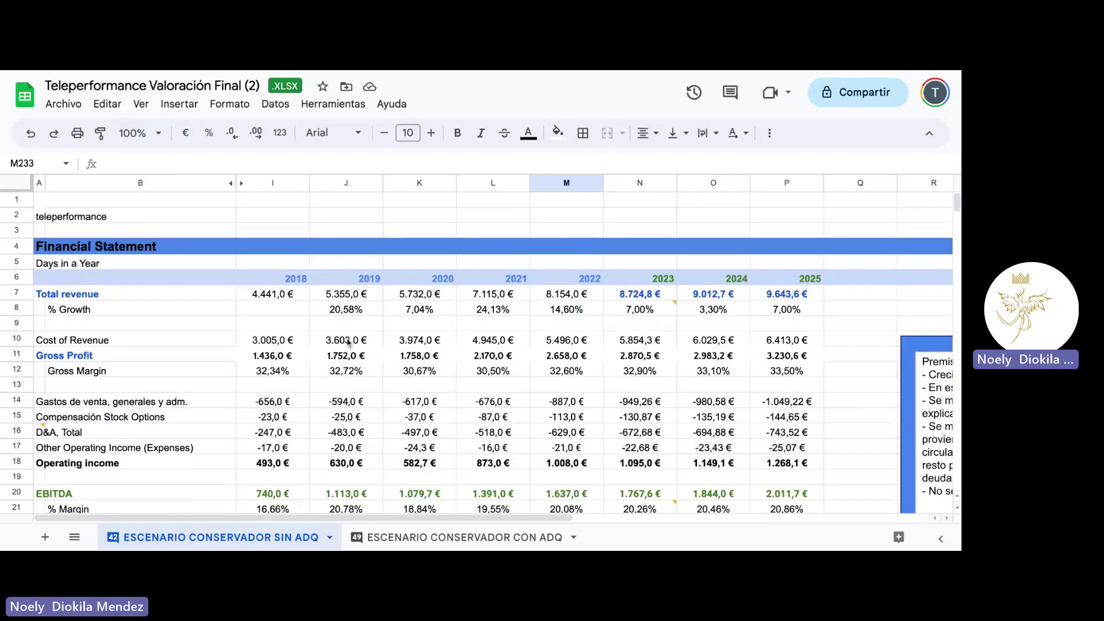
{"action": "scroll", "coordinate": [344, 321], "scroll_direction": "down", "scroll_amount": 2}
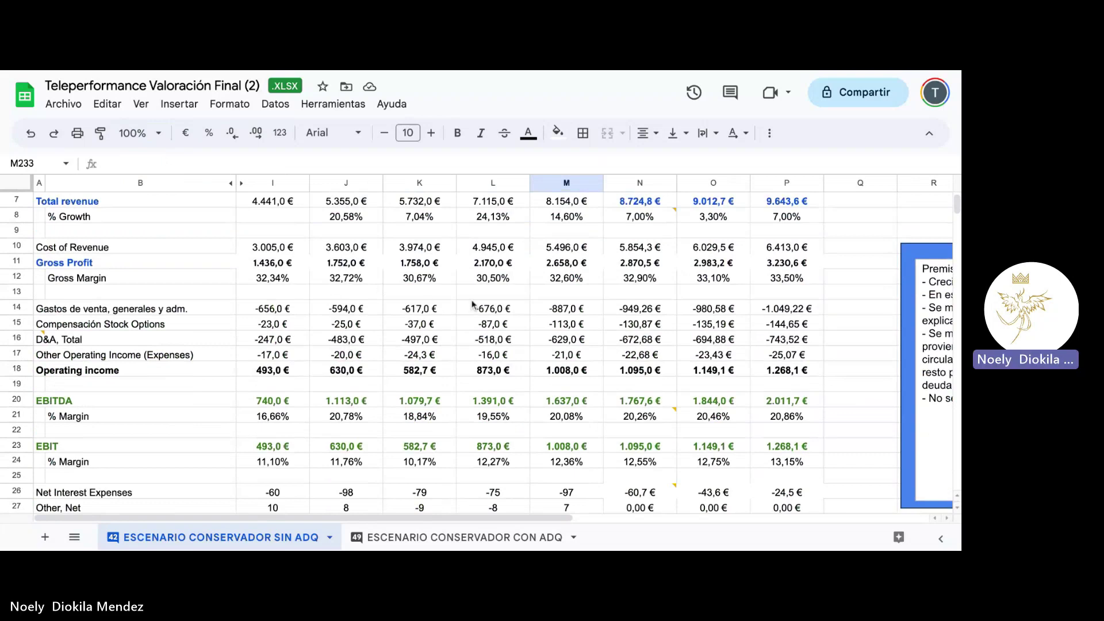
{"action": "scroll", "coordinate": [472, 305], "scroll_direction": "down", "scroll_amount": 2}
{"action": "scroll", "coordinate": [472, 305], "scroll_direction": "up", "scroll_amount": 5}
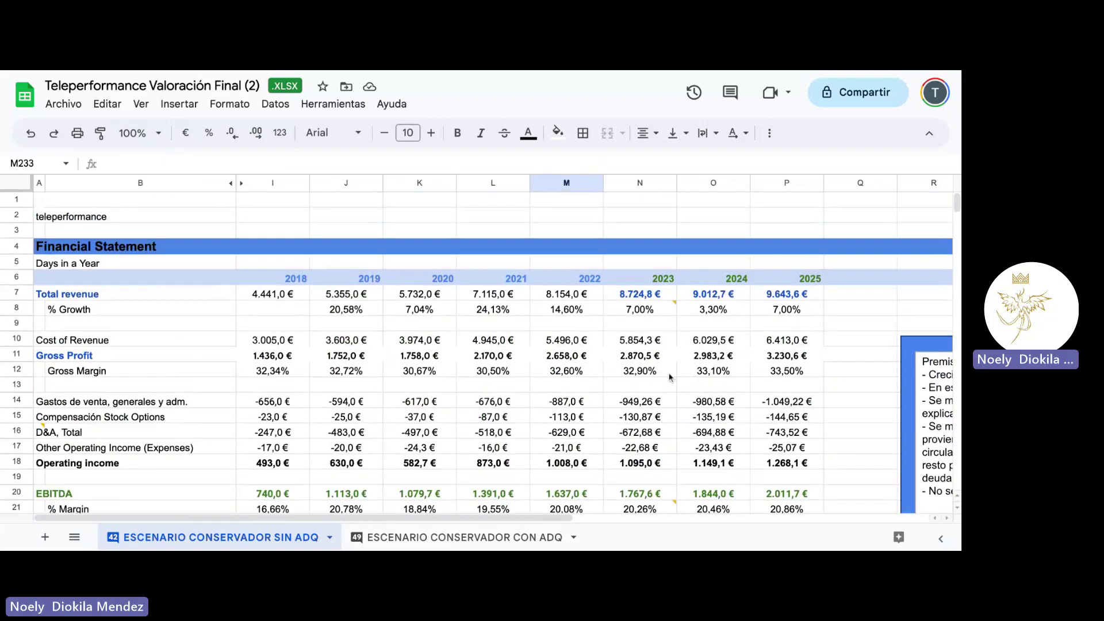
Inspect the formulas behind the 2023 gross margin and 2023 total revenue in the Financial Statement.
{"action": "left_click", "coordinate": [642, 373]}
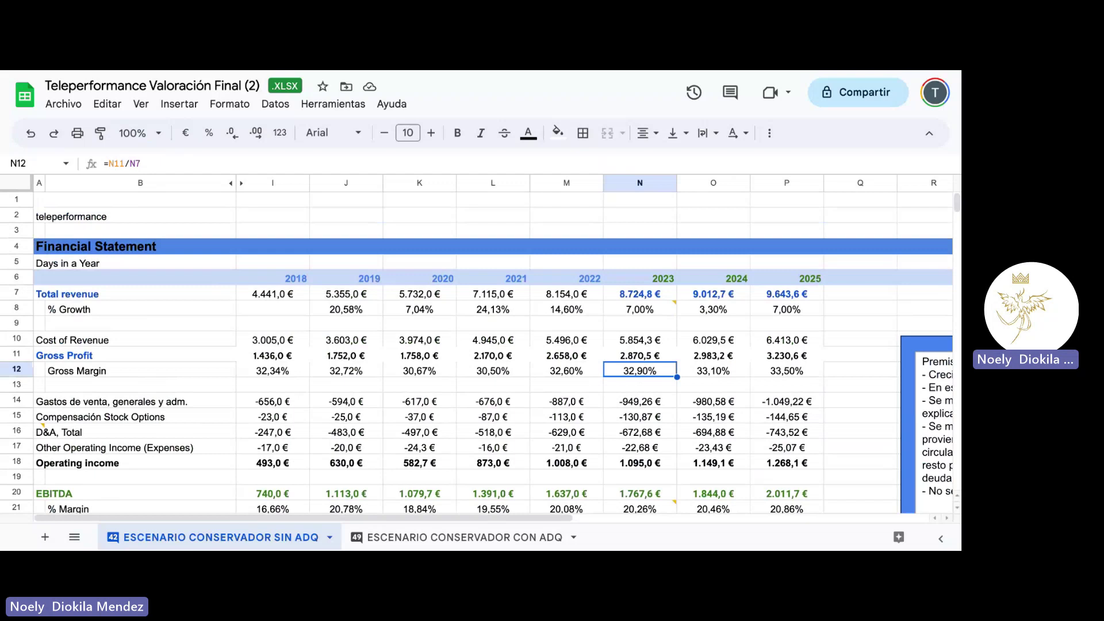
{"action": "left_click", "coordinate": [629, 298]}
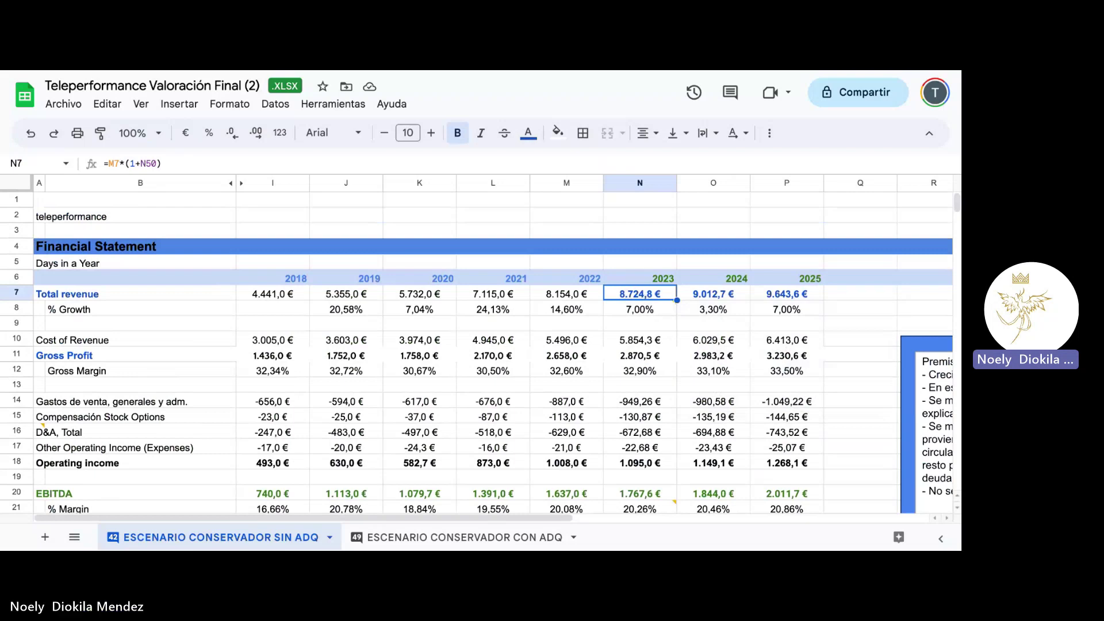
{"action": "left_click", "coordinate": [644, 316]}
{"action": "left_click", "coordinate": [644, 322]}
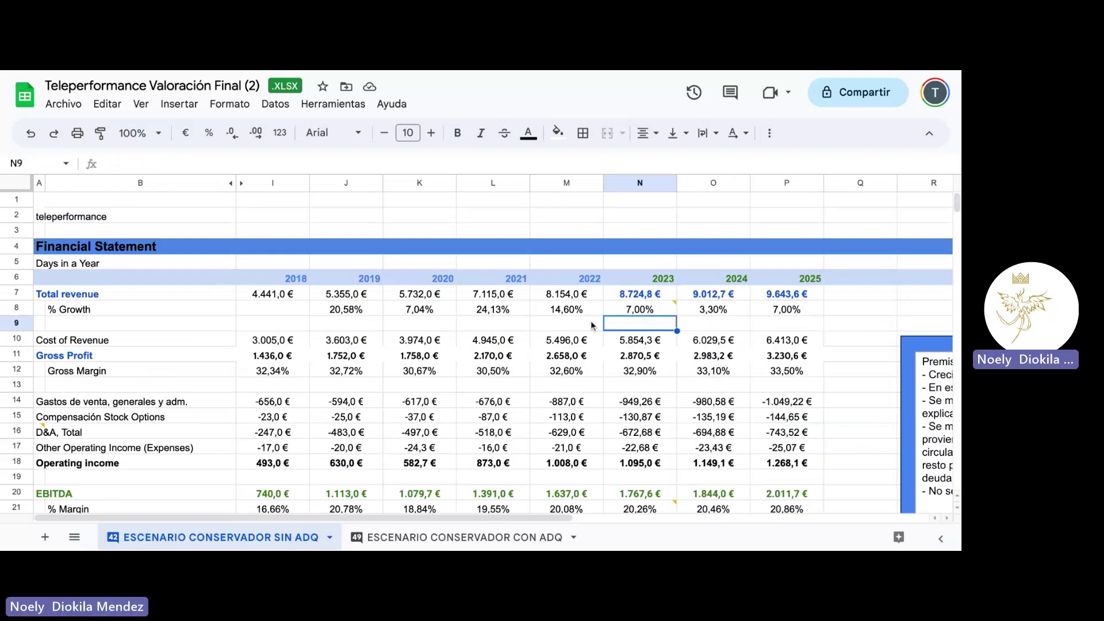
Review the EBITDA, EBIT, net income and EPS rows down to the projections, and select the 2023 SG&A percentage.
{"action": "scroll", "coordinate": [592, 324], "scroll_direction": "down", "scroll_amount": 2}
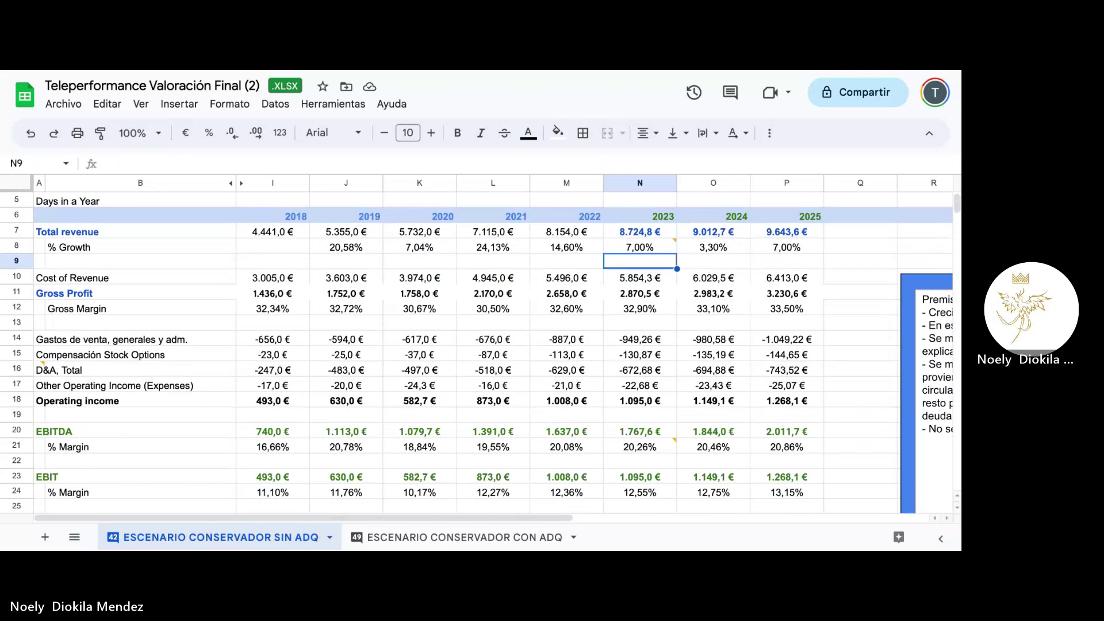
{"action": "scroll", "coordinate": [477, 355], "scroll_direction": "down", "scroll_amount": 4}
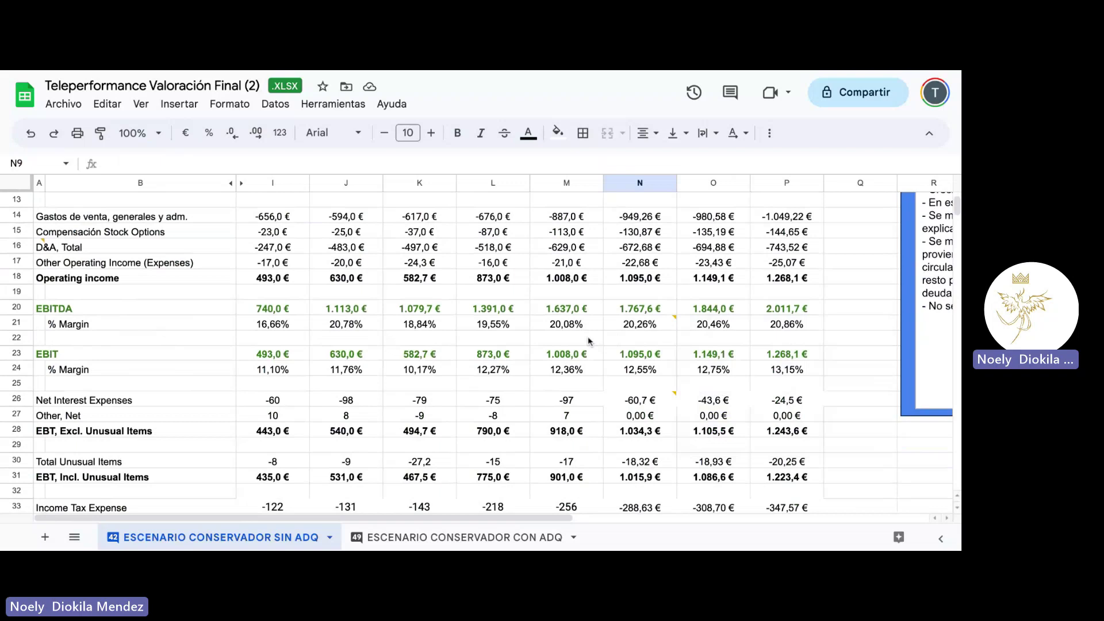
{"action": "scroll", "coordinate": [587, 341], "scroll_direction": "down", "scroll_amount": 1}
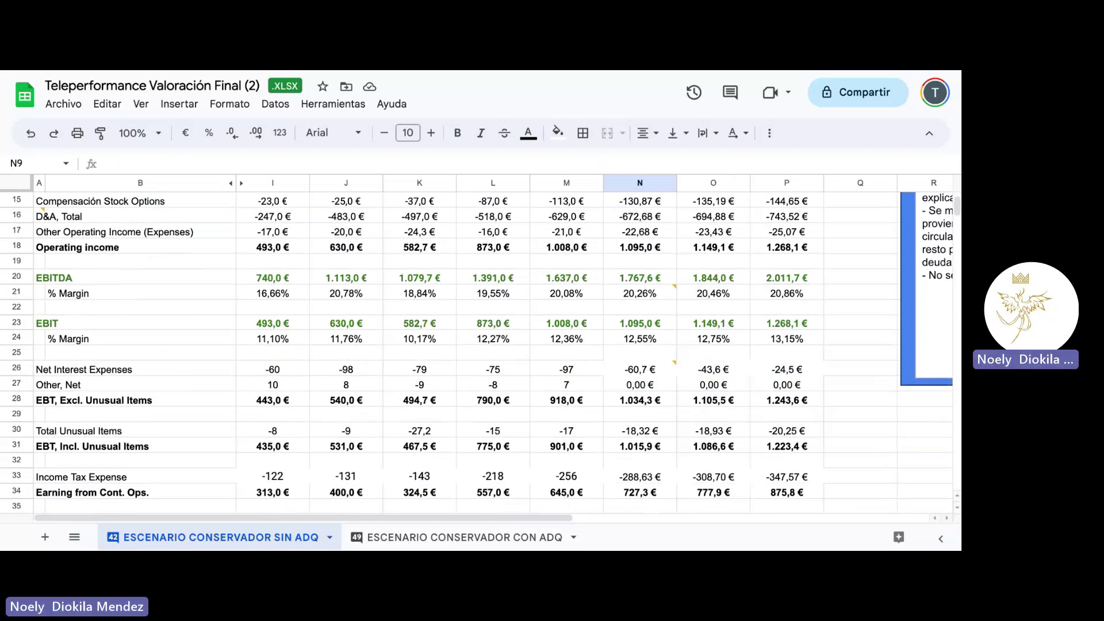
{"action": "scroll", "coordinate": [611, 339], "scroll_direction": "down", "scroll_amount": 5}
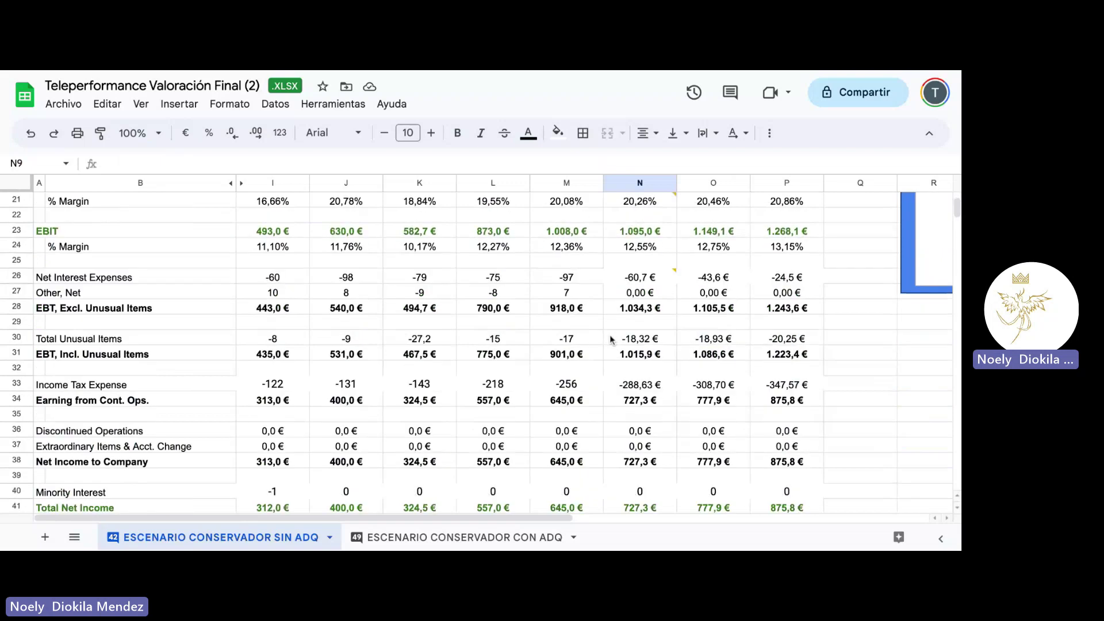
{"action": "scroll", "coordinate": [638, 345], "scroll_direction": "down", "scroll_amount": 6}
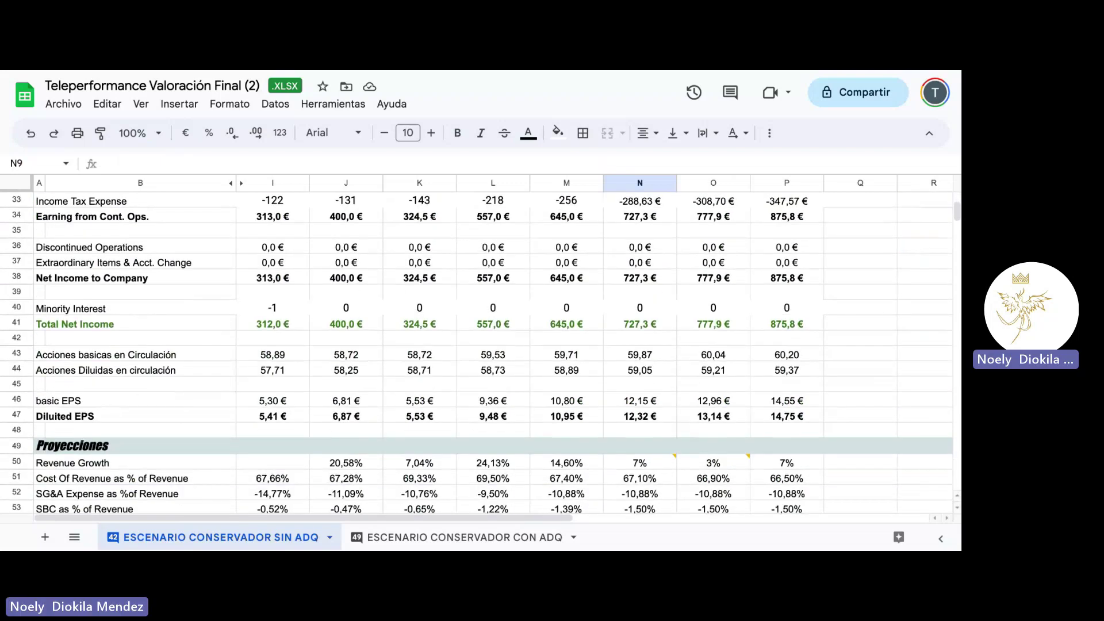
{"action": "left_click", "coordinate": [638, 340]}
Review the Balance Sheet's assets, liabilities and equity, comparing them with the income statement above.
{"action": "scroll", "coordinate": [494, 351], "scroll_direction": "down", "scroll_amount": 8}
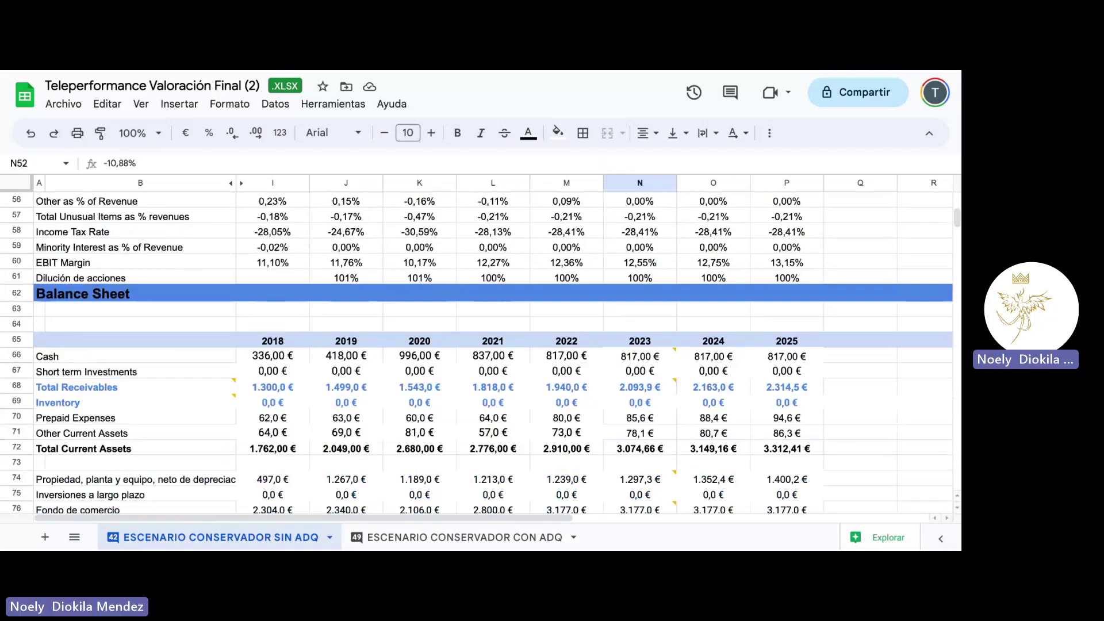
{"action": "scroll", "coordinate": [477, 351], "scroll_direction": "down", "scroll_amount": 4}
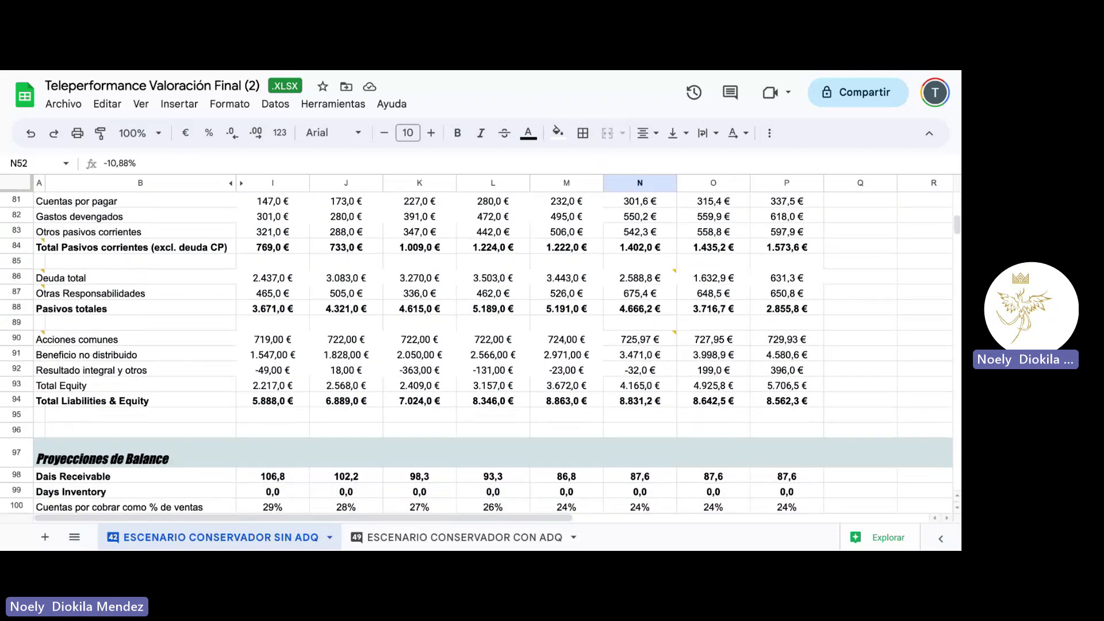
{"action": "scroll", "coordinate": [477, 351], "scroll_direction": "up", "scroll_amount": 18}
{"action": "scroll", "coordinate": [477, 351], "scroll_direction": "up", "scroll_amount": 7}
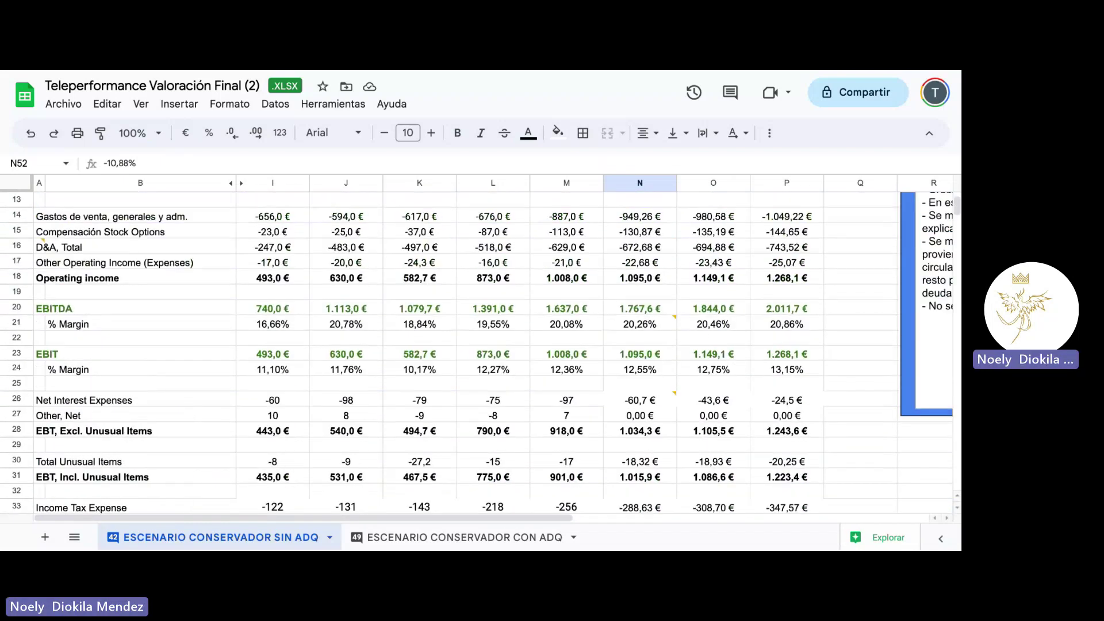
{"action": "scroll", "coordinate": [477, 351], "scroll_direction": "down", "scroll_amount": 1}
{"action": "scroll", "coordinate": [477, 351], "scroll_direction": "down", "scroll_amount": 18}
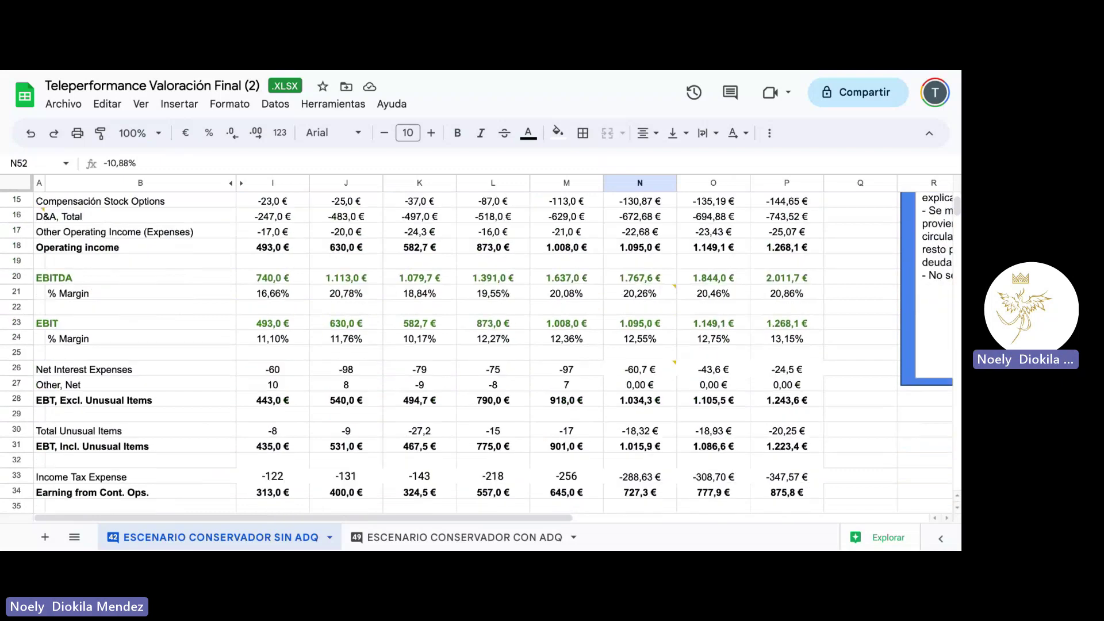
{"action": "scroll", "coordinate": [477, 351], "scroll_direction": "down", "scroll_amount": 19}
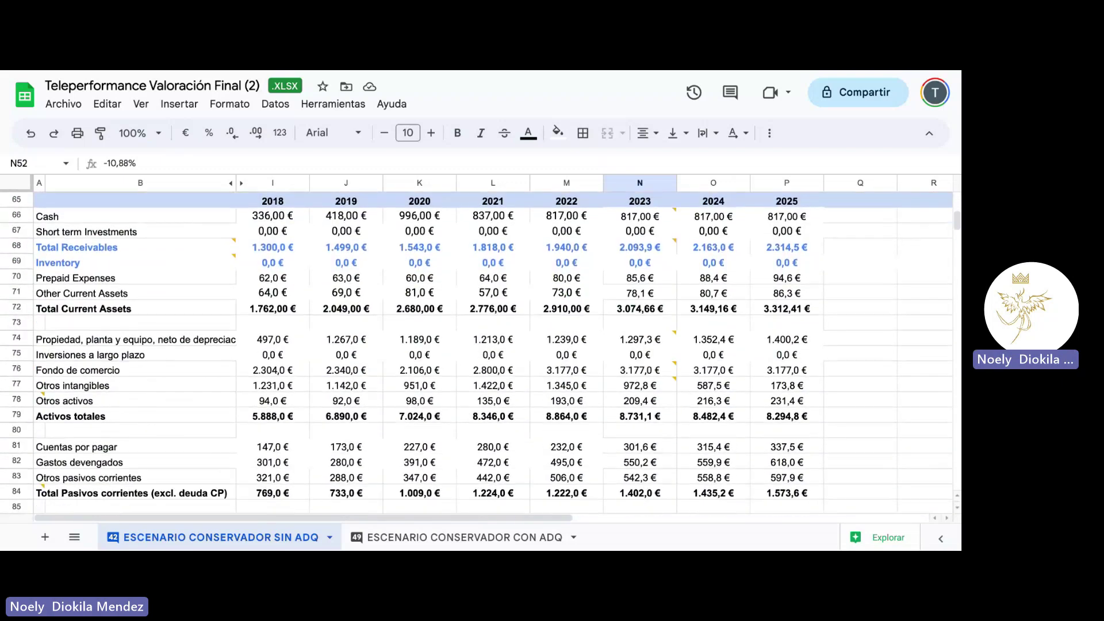
Examine the Cash Flow Statement's operating and investing sections and inspect the 2023 Cash Flow from Operations formula.
{"action": "scroll", "coordinate": [477, 350], "scroll_direction": "down", "scroll_amount": 3}
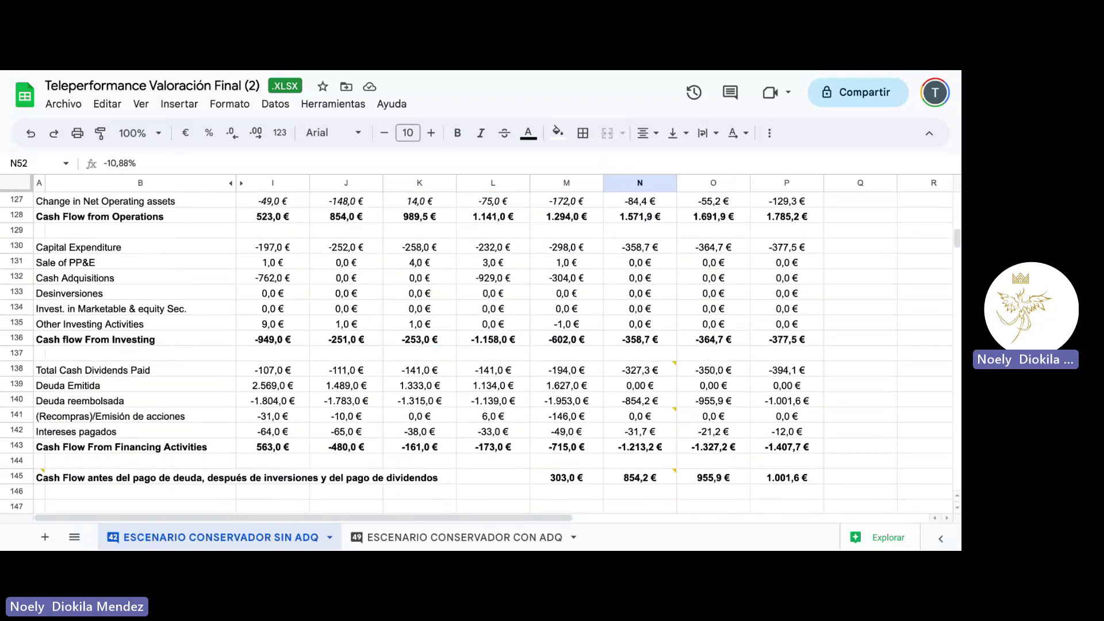
{"action": "scroll", "coordinate": [477, 350], "scroll_direction": "up", "scroll_amount": 3}
{"action": "scroll", "coordinate": [478, 351], "scroll_direction": "down", "scroll_amount": 1}
{"action": "scroll", "coordinate": [477, 351], "scroll_direction": "up", "scroll_amount": 1}
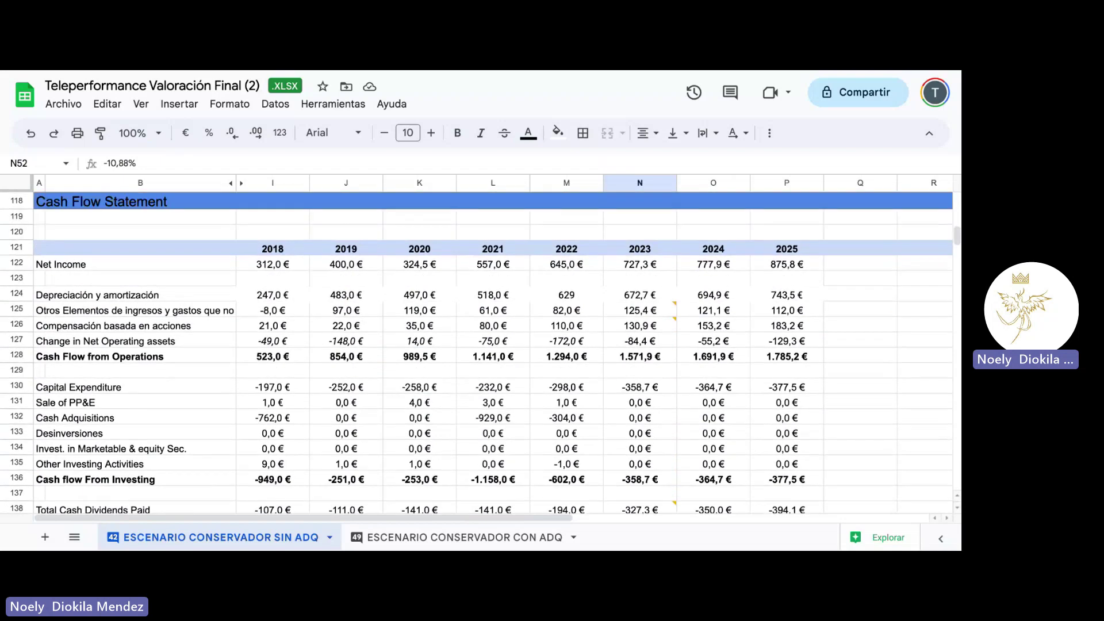
{"action": "scroll", "coordinate": [477, 351], "scroll_direction": "down", "scroll_amount": 1}
{"action": "left_click", "coordinate": [639, 339]}
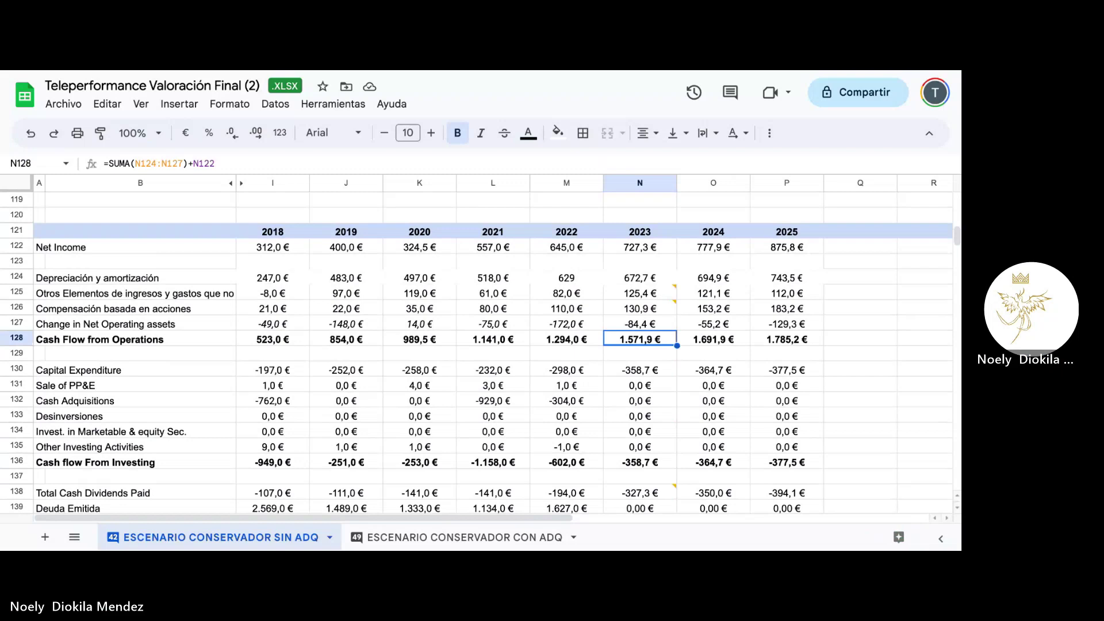
Review the financing and ending cash rows and inspect the 2023 Free Cash Flow to the Firm formula.
{"action": "scroll", "coordinate": [477, 351], "scroll_direction": "down", "scroll_amount": 5}
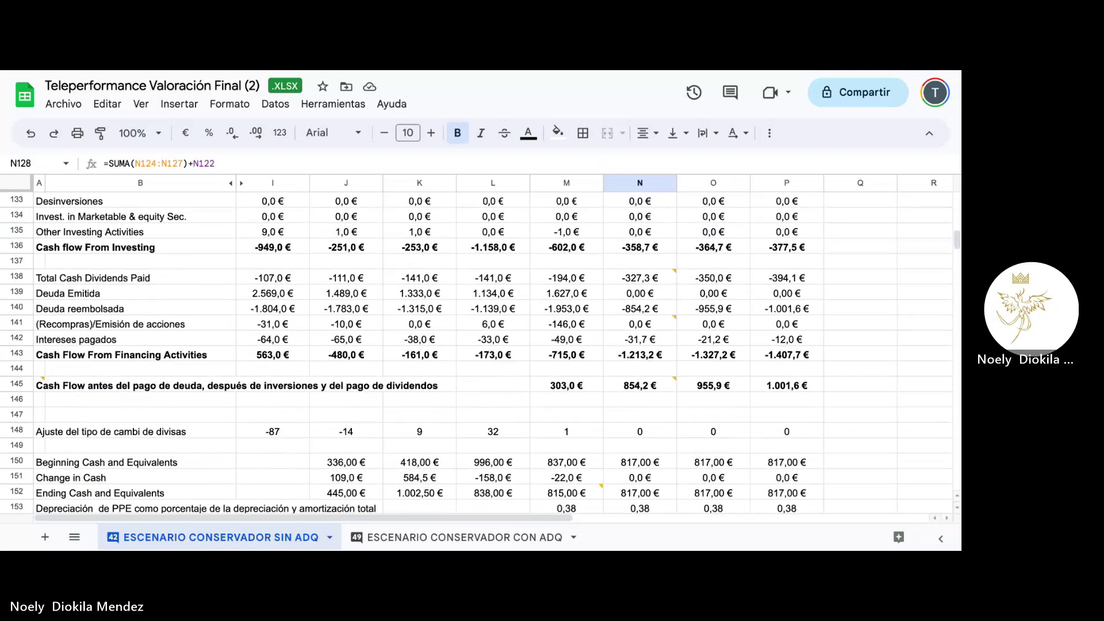
{"action": "scroll", "coordinate": [411, 356], "scroll_direction": "down", "scroll_amount": 4}
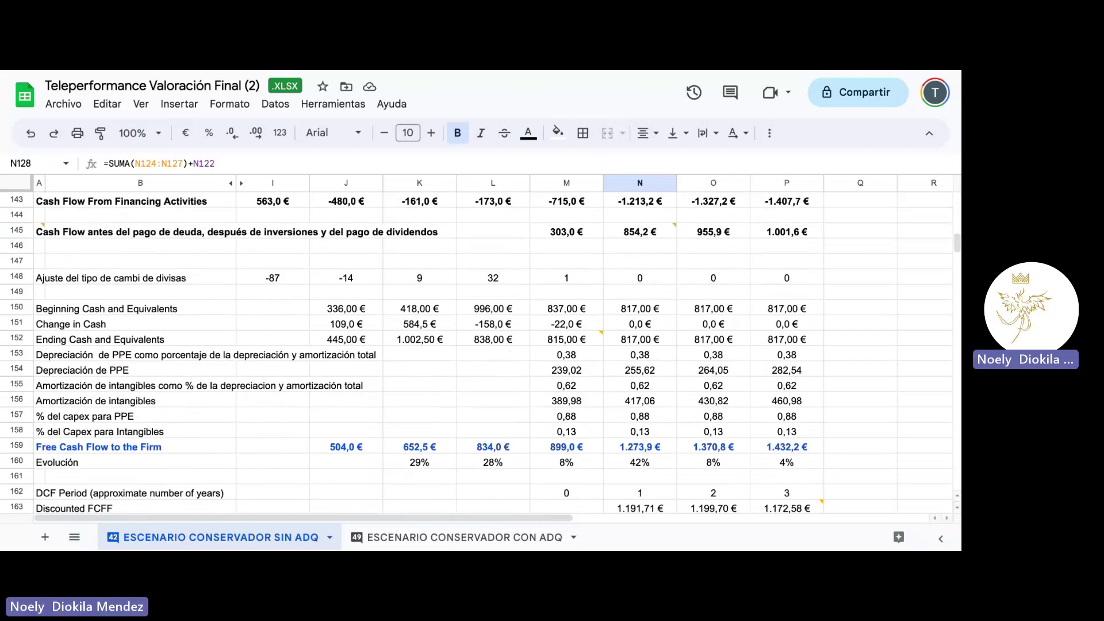
{"action": "left_click", "coordinate": [605, 446]}
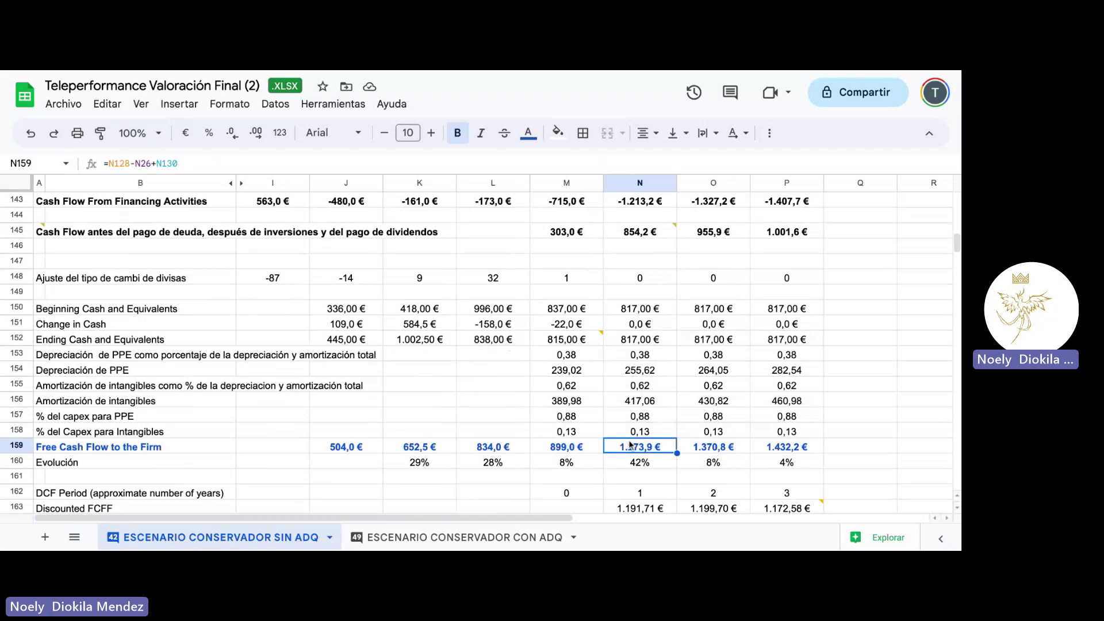
Inspect the 2023 Free Cash Flow to the Firm growth formula, and review the cash flow assumptions and debt table below.
{"action": "scroll", "coordinate": [628, 443], "scroll_direction": "down", "scroll_amount": 1}
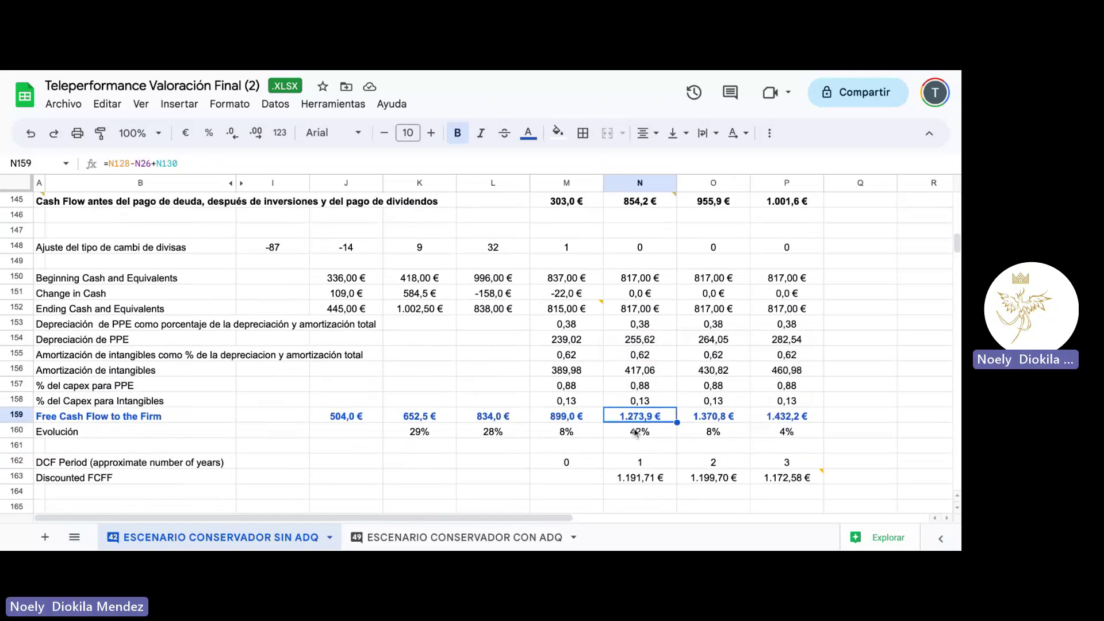
{"action": "left_click", "coordinate": [632, 432]}
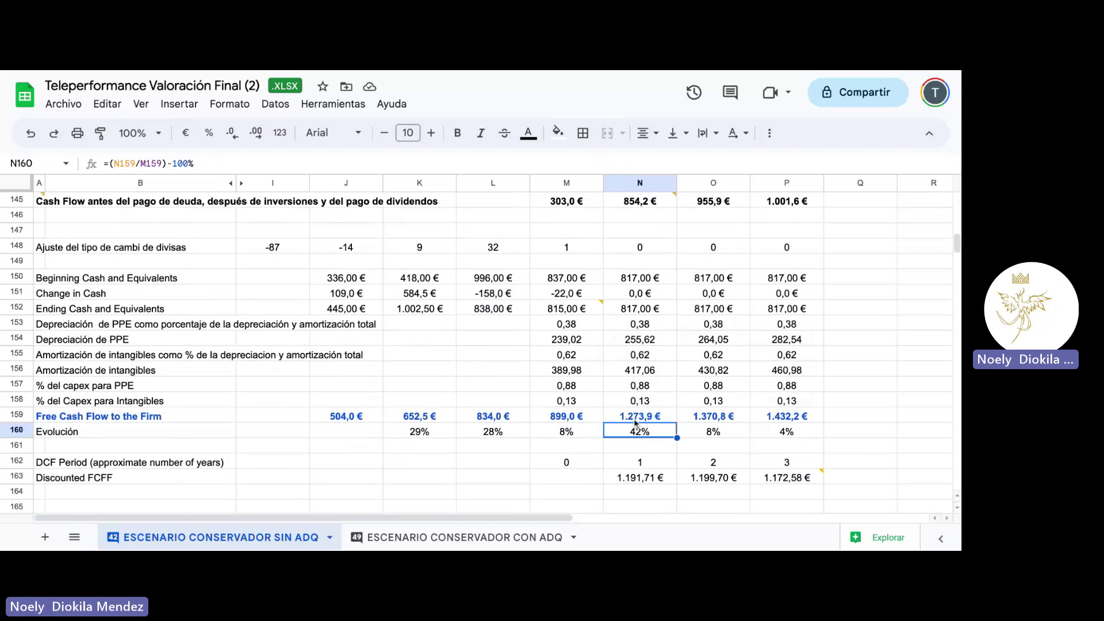
{"action": "left_click", "coordinate": [635, 421]}
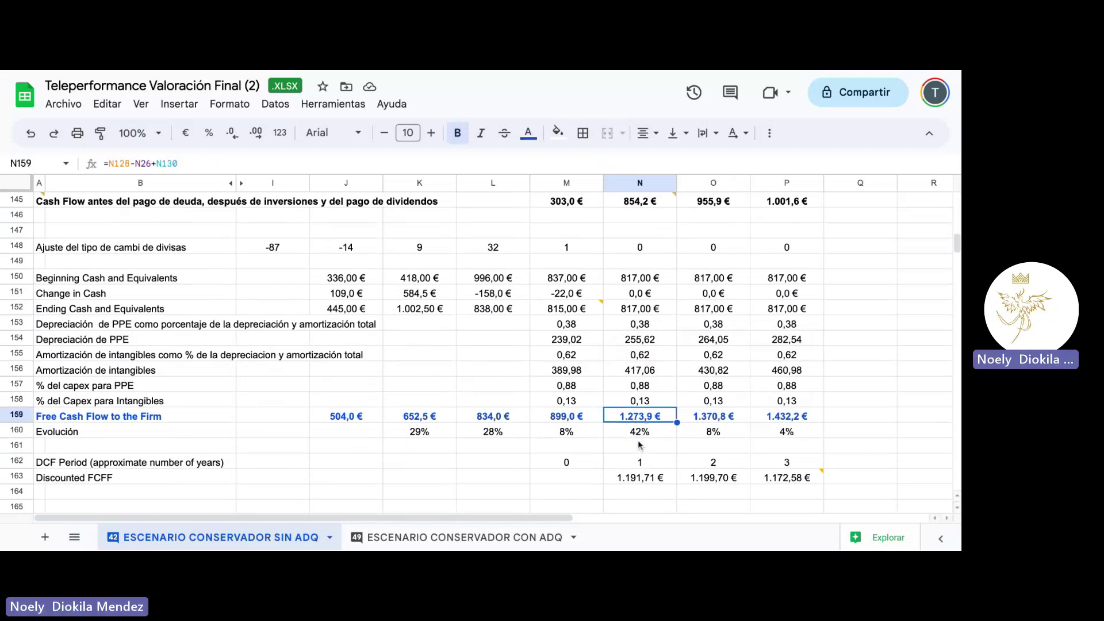
{"action": "scroll", "coordinate": [638, 445], "scroll_direction": "down", "scroll_amount": 5}
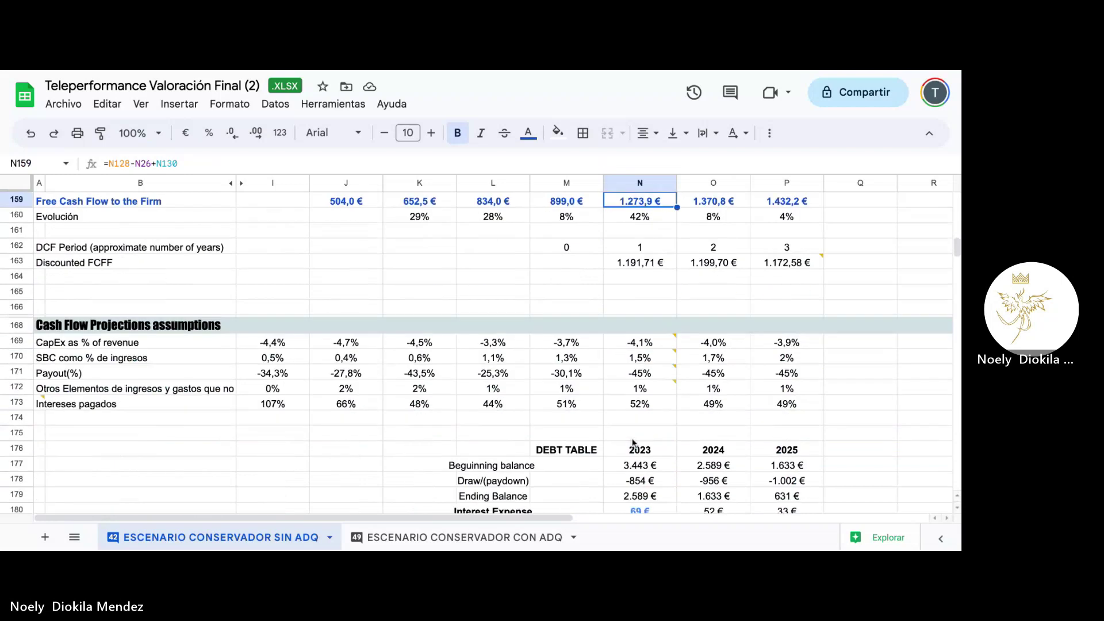
{"action": "scroll", "coordinate": [632, 442], "scroll_direction": "up", "scroll_amount": 1}
{"action": "scroll", "coordinate": [633, 443], "scroll_direction": "down", "scroll_amount": 4}
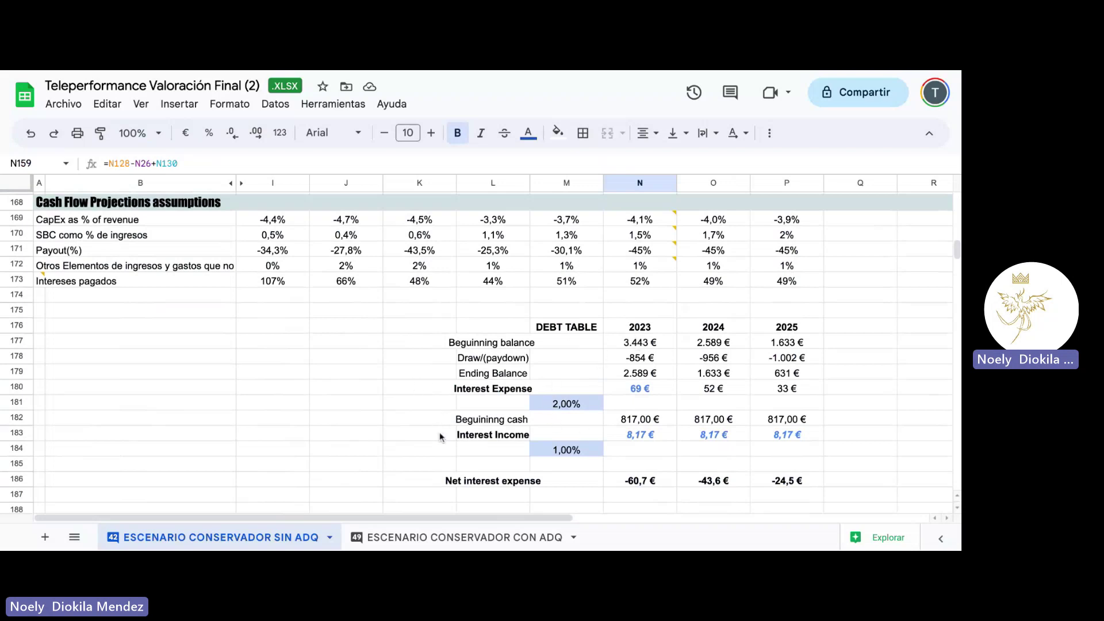
Review the Multiple Valuation section and inspect its average P/EBIT multiple.
{"action": "scroll", "coordinate": [440, 434], "scroll_direction": "down", "scroll_amount": 7}
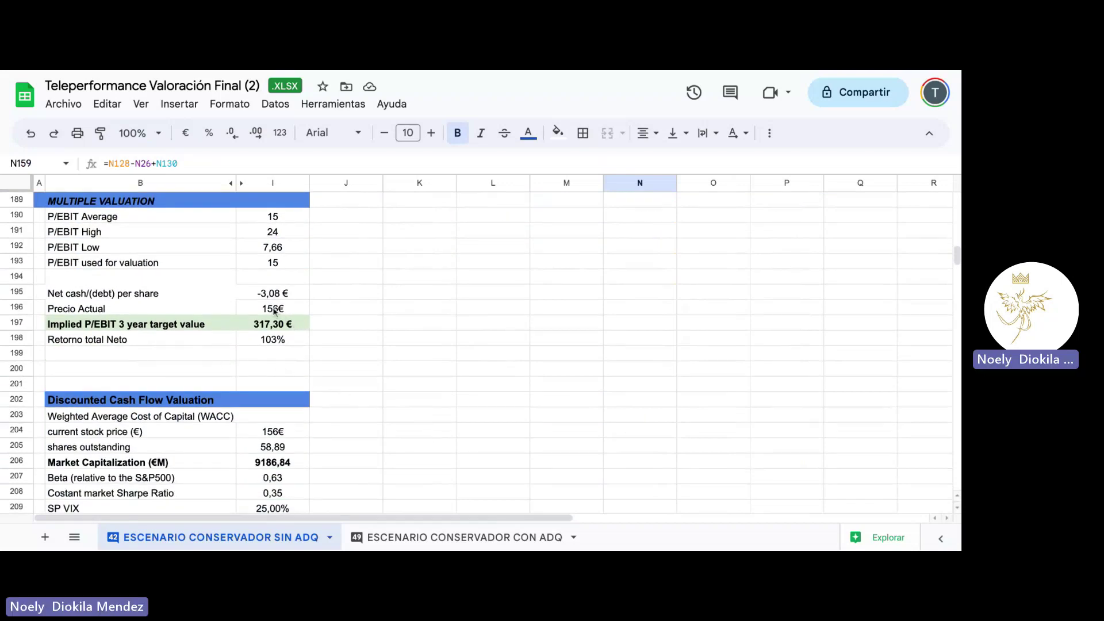
{"action": "left_click", "coordinate": [288, 222]}
{"action": "scroll", "coordinate": [278, 264], "scroll_direction": "up", "scroll_amount": 2}
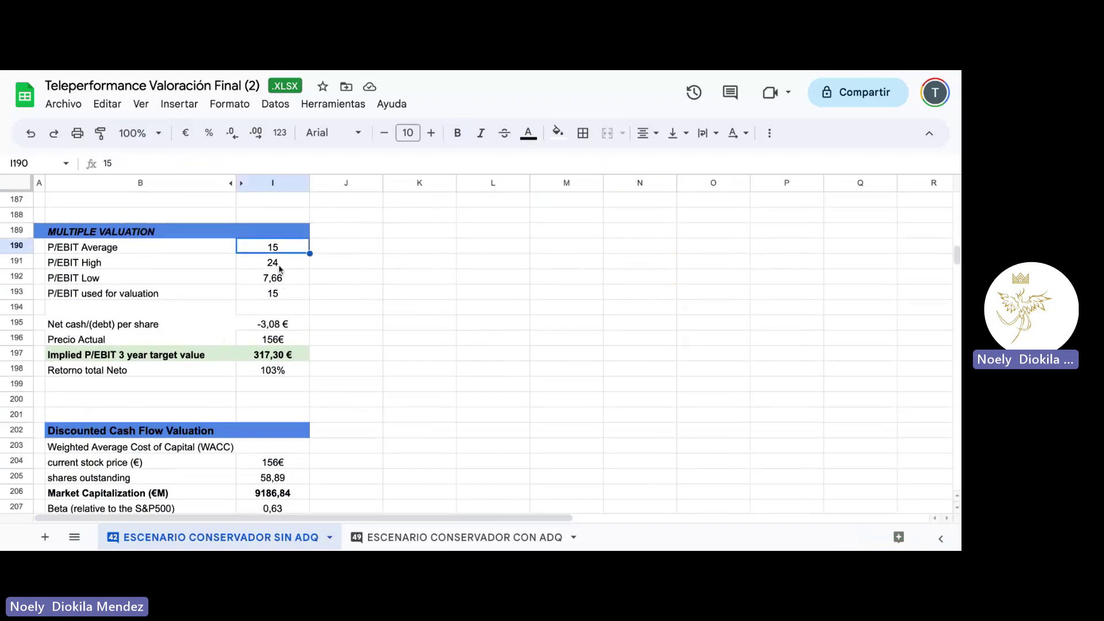
Set the P/EBIT used for valuation to 14.
{"action": "left_click", "coordinate": [275, 326]}
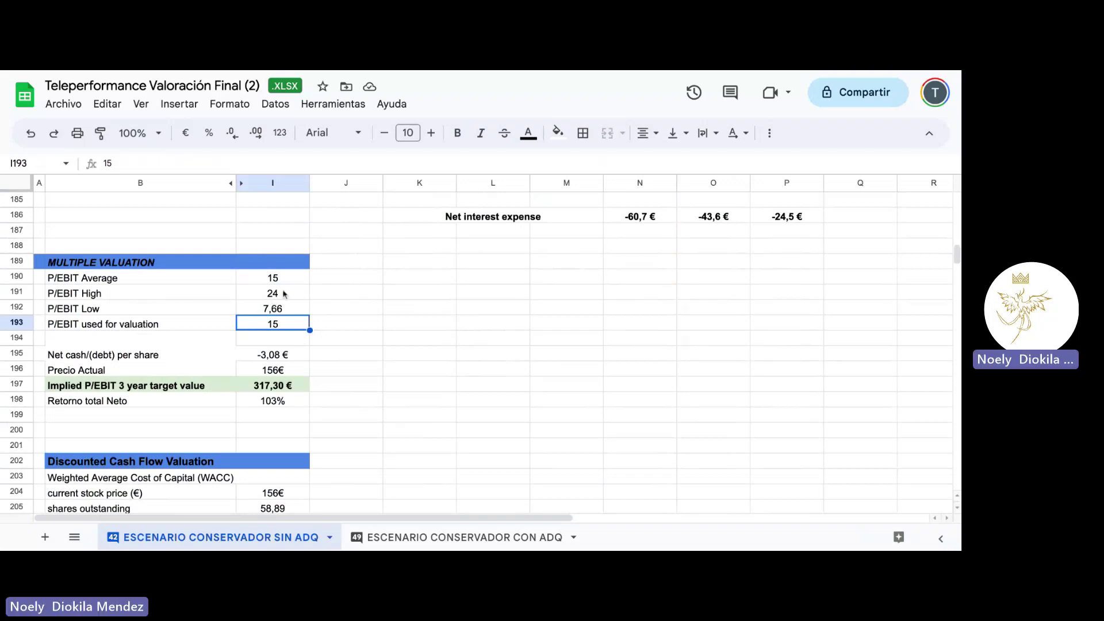
{"action": "type", "text": "14"}
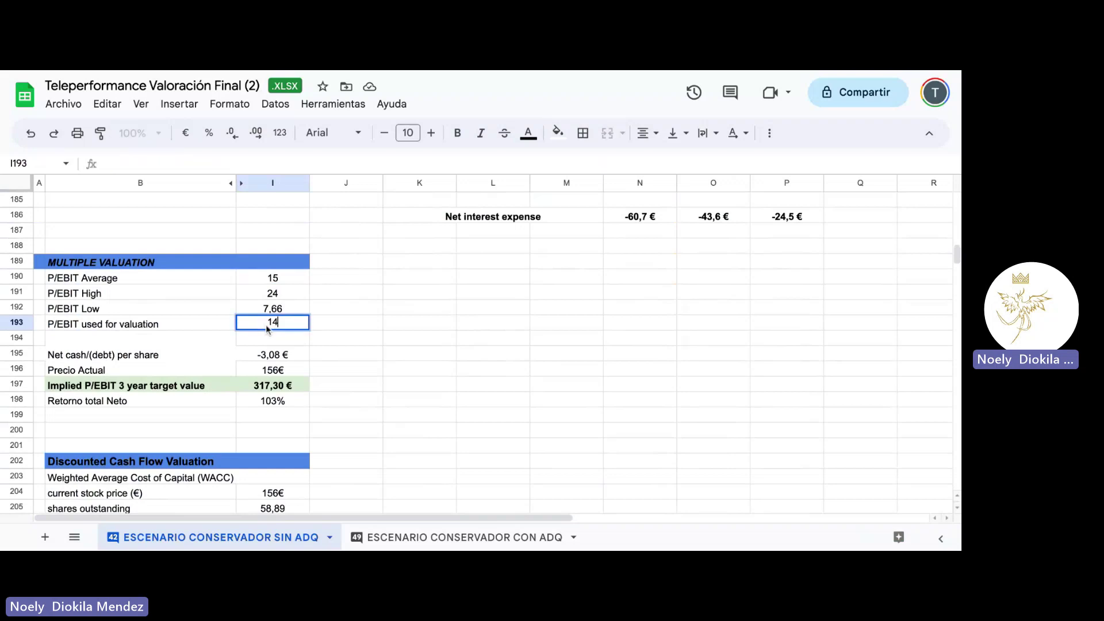
{"action": "key", "text": "Return"}
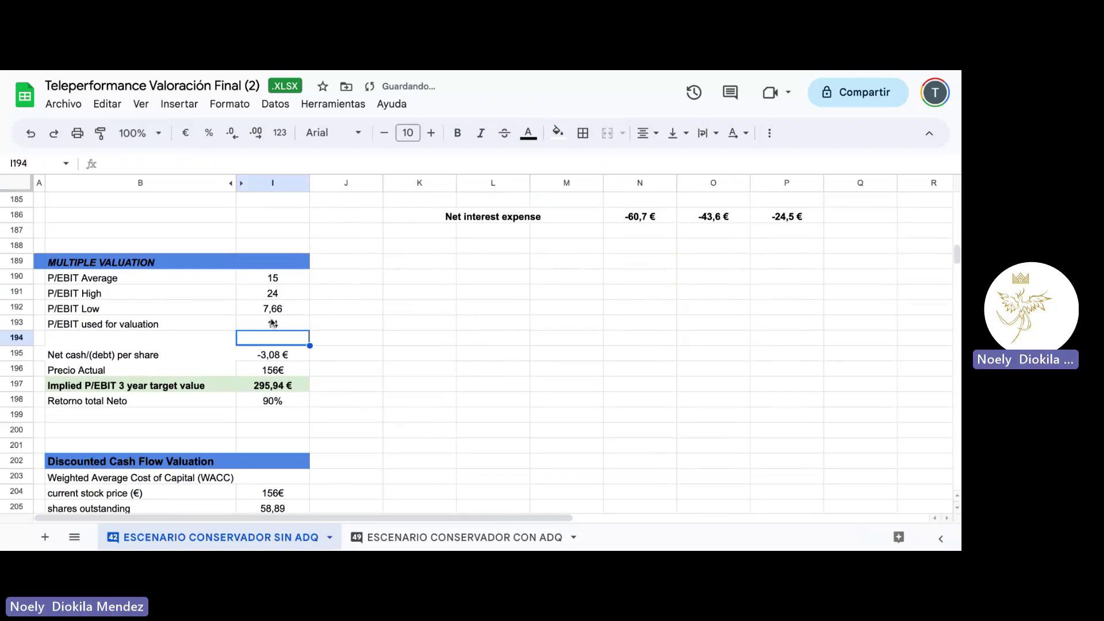
Restore the P/EBIT used for valuation to 15.
{"action": "left_click", "coordinate": [273, 323]}
{"action": "type", "text": "15"}
{"action": "key", "text": "Return"}
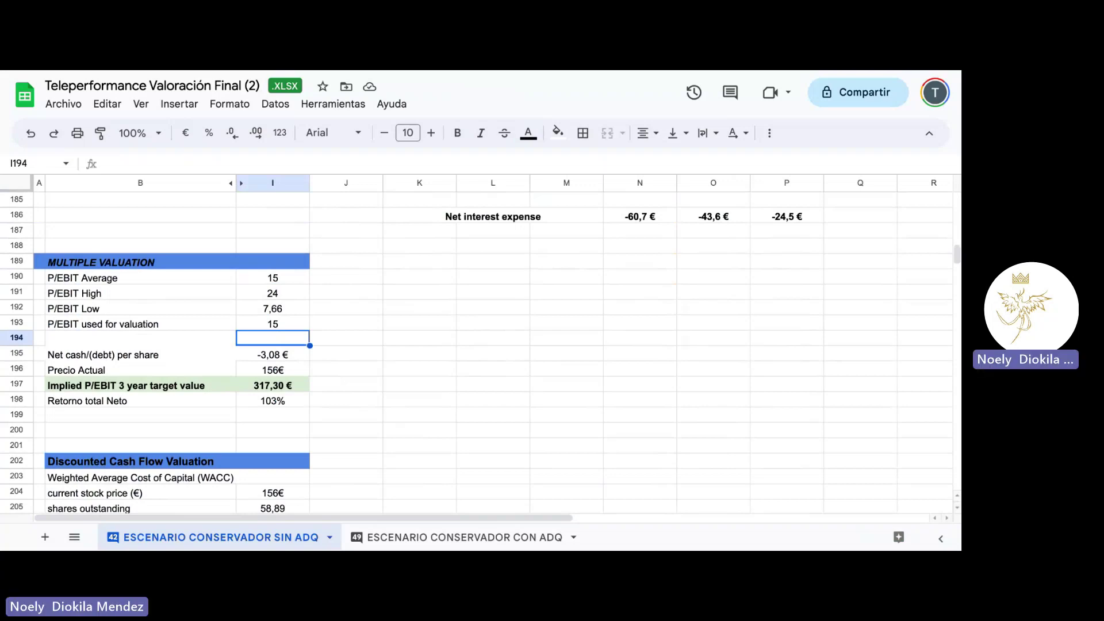
Review the Discounted Cash Flow Valuation and inspect the formulas for the implied two-stage target value and its net return.
{"action": "scroll", "coordinate": [253, 449], "scroll_direction": "down", "scroll_amount": 4}
{"action": "scroll", "coordinate": [253, 449], "scroll_direction": "down", "scroll_amount": 5}
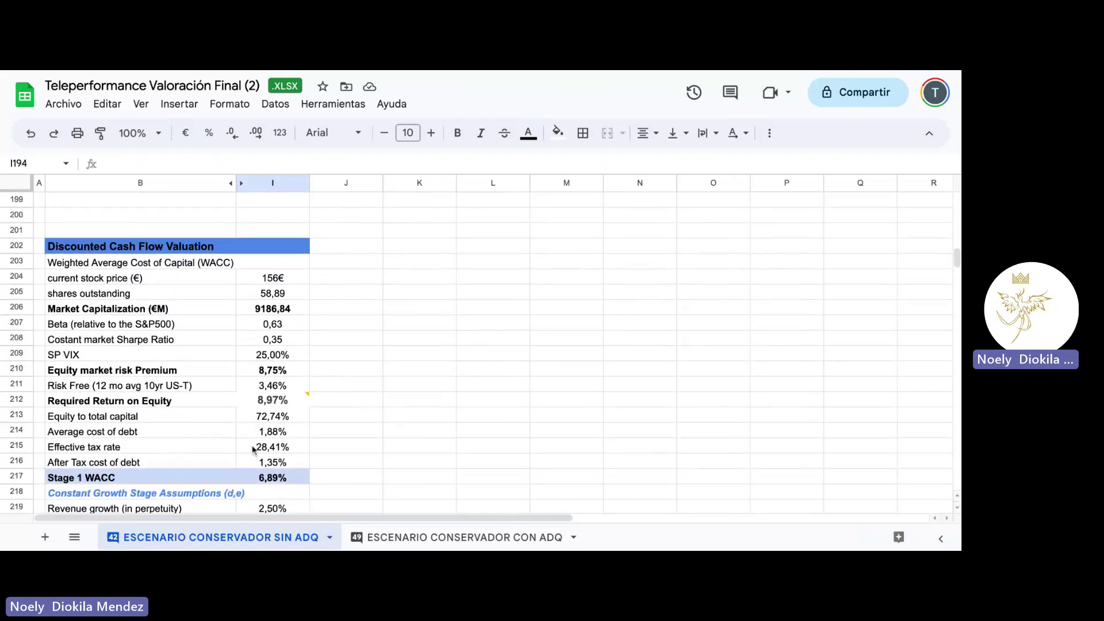
{"action": "scroll", "coordinate": [172, 353], "scroll_direction": "down", "scroll_amount": 3}
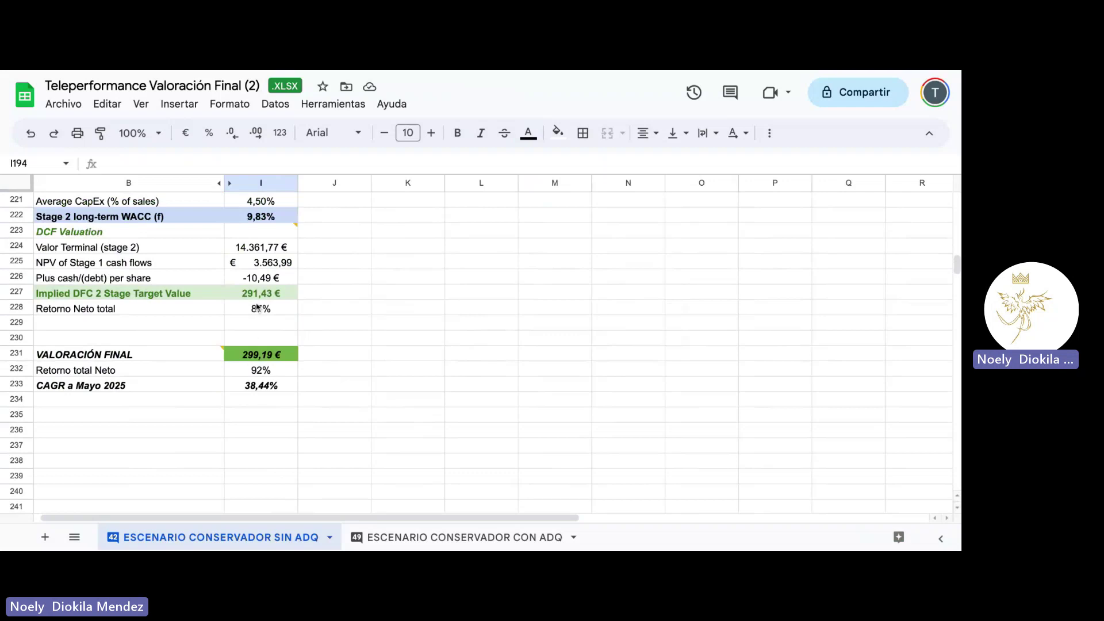
{"action": "scroll", "coordinate": [172, 345], "scroll_direction": "up", "scroll_amount": 1}
{"action": "left_click", "coordinate": [260, 354]}
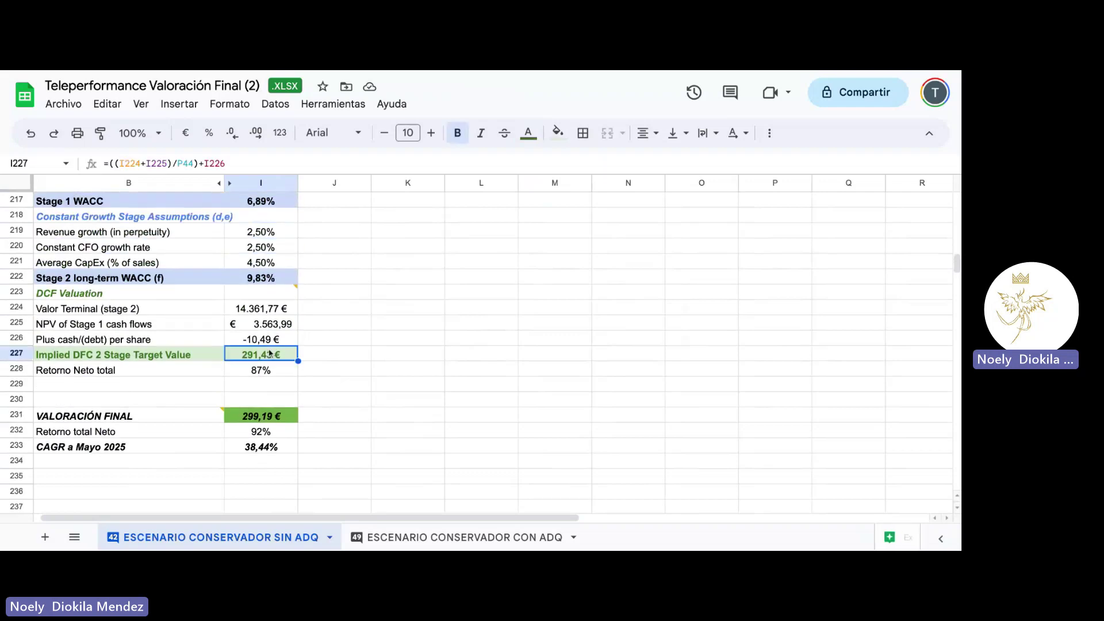
{"action": "left_click", "coordinate": [328, 372]}
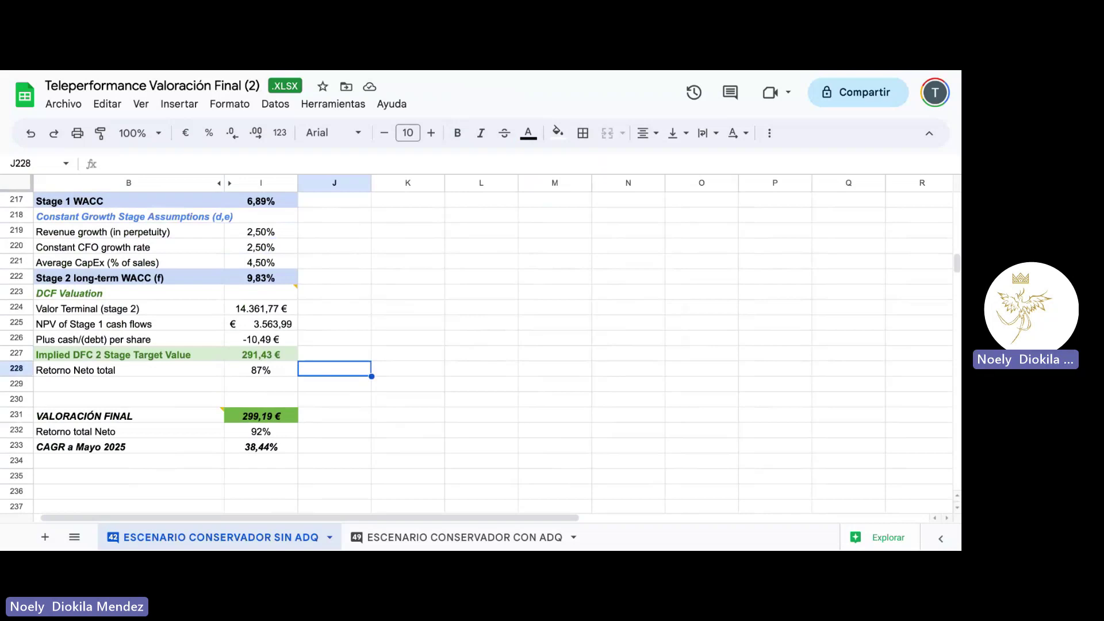
{"action": "left_click", "coordinate": [253, 372]}
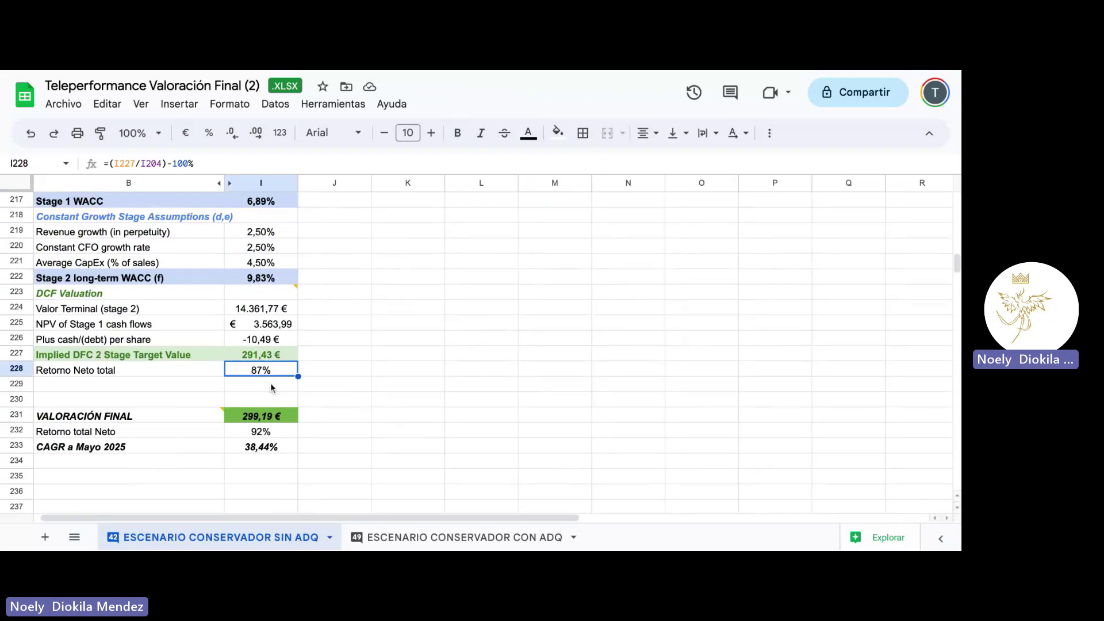
Inspect the CAGR to May 2025 and the final valuation formula, and read the note on its weighting.
{"action": "left_click", "coordinate": [276, 450]}
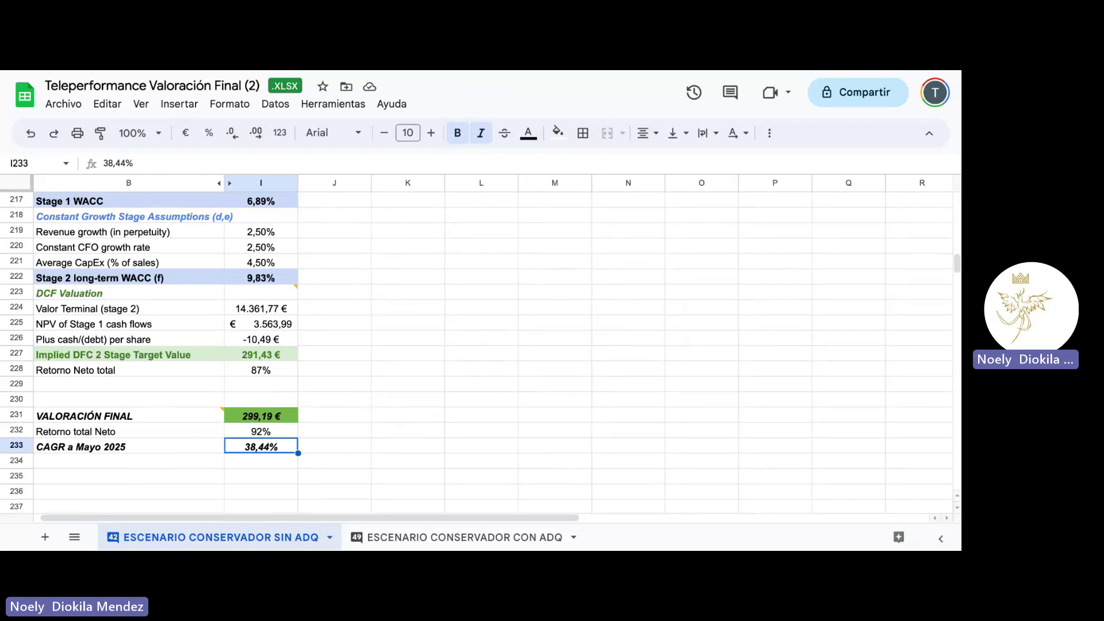
{"action": "left_click", "coordinate": [266, 416]}
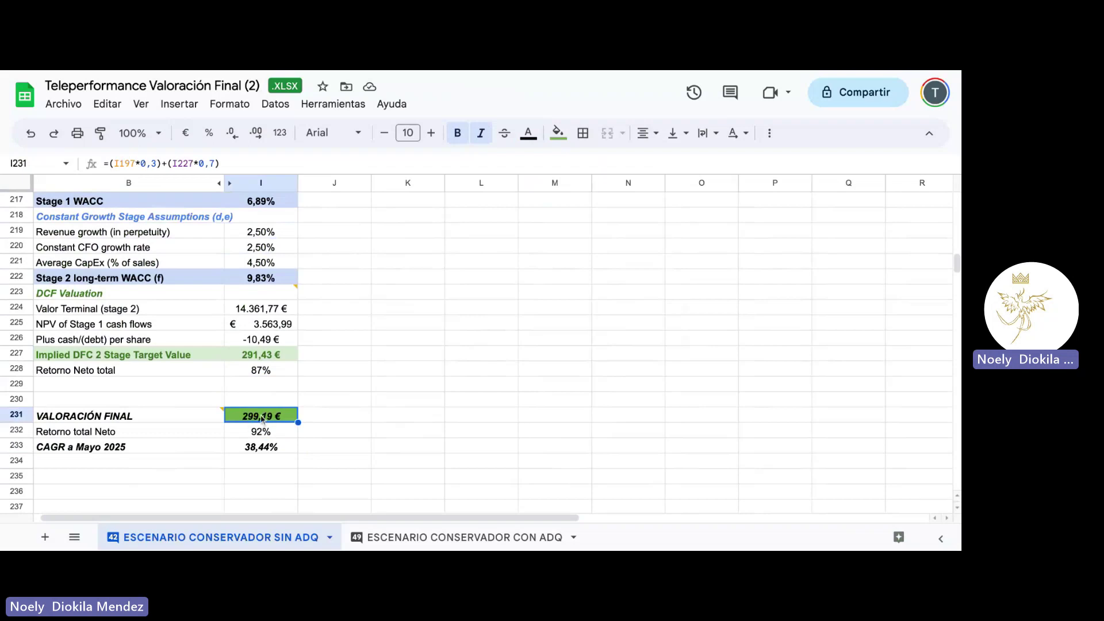
{"action": "mouse_move", "coordinate": [223, 413]}
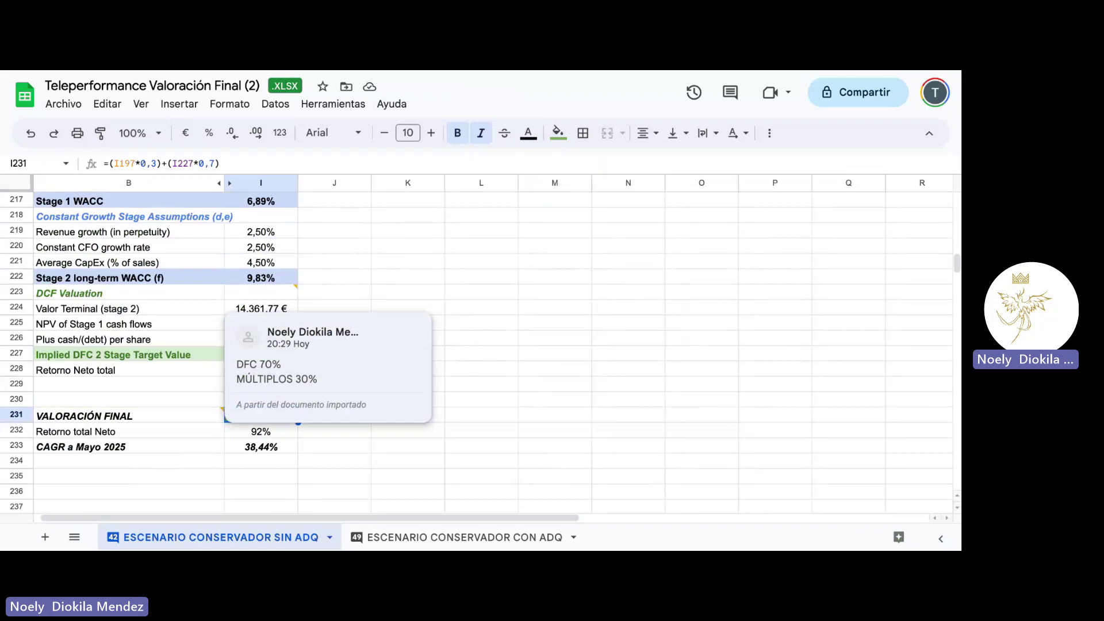
{"action": "left_click", "coordinate": [332, 449]}
{"action": "left_click", "coordinate": [267, 455]}
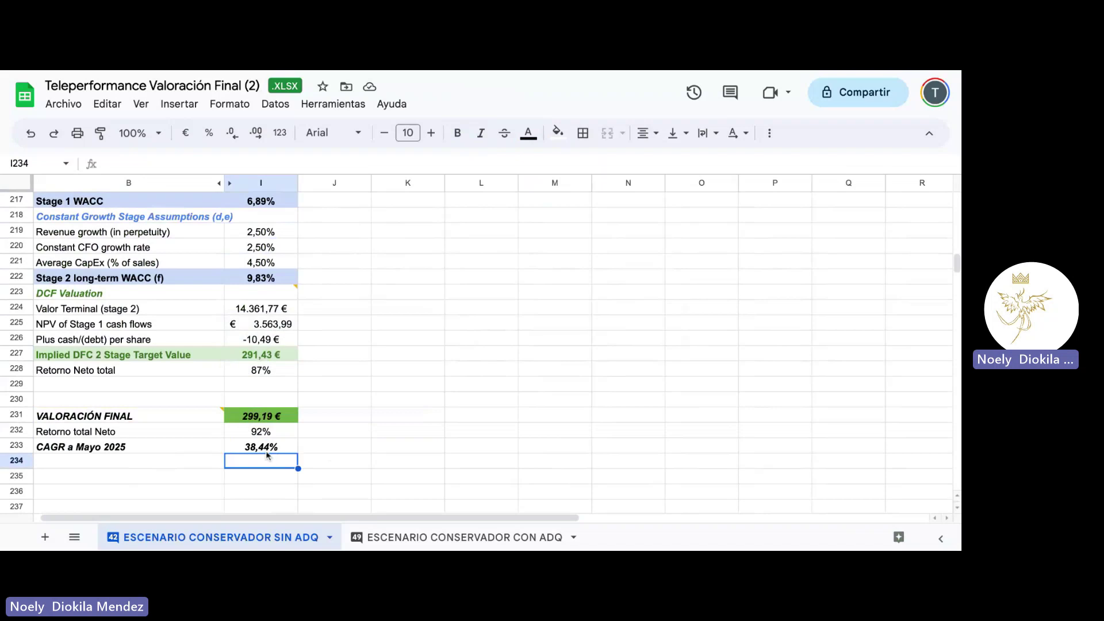
Open the ESCENARIO CONSERVADOR CON ADQ sheet and review its revenue and growth figures through 2025.
{"action": "left_click", "coordinate": [371, 537]}
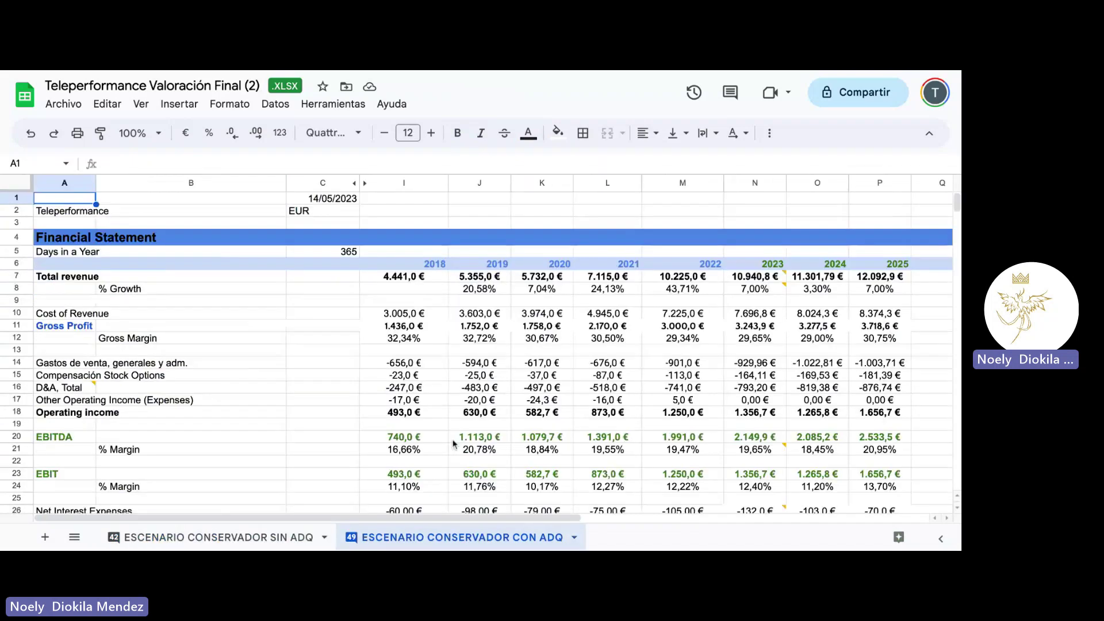
{"action": "scroll", "coordinate": [630, 267], "scroll_direction": "right", "scroll_amount": 2}
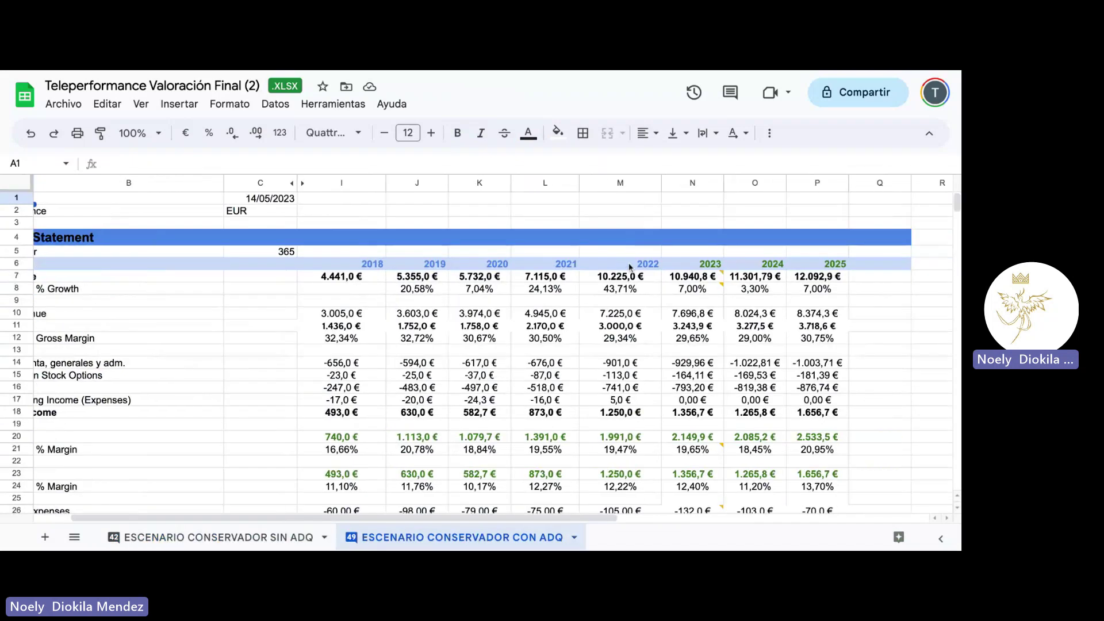
{"action": "scroll", "coordinate": [630, 267], "scroll_direction": "right", "scroll_amount": 3}
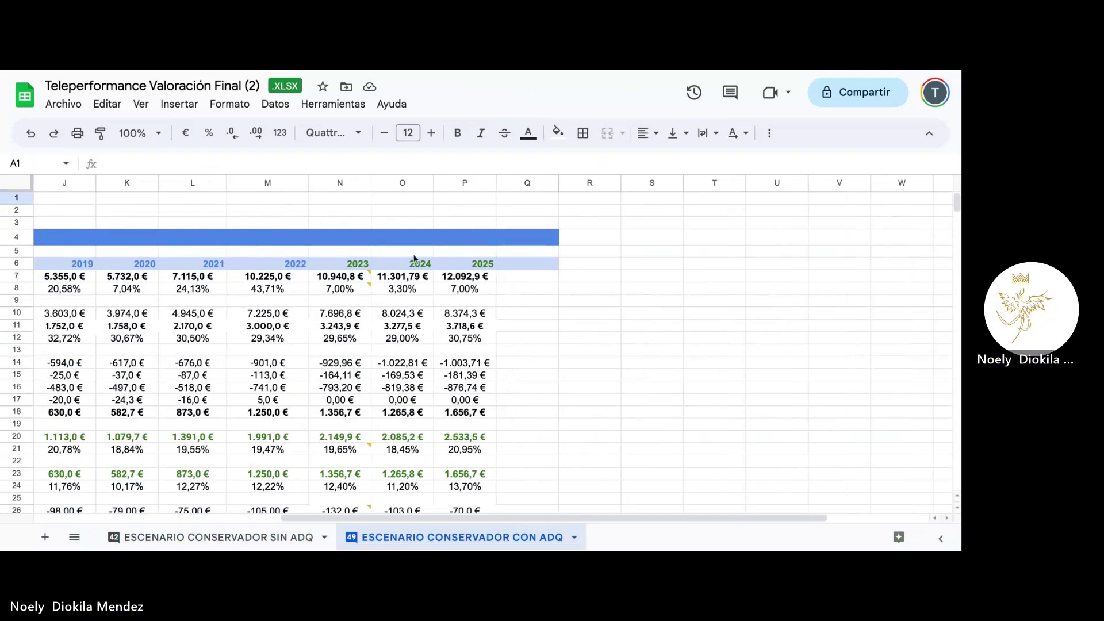
{"action": "mouse_move", "coordinate": [356, 279]}
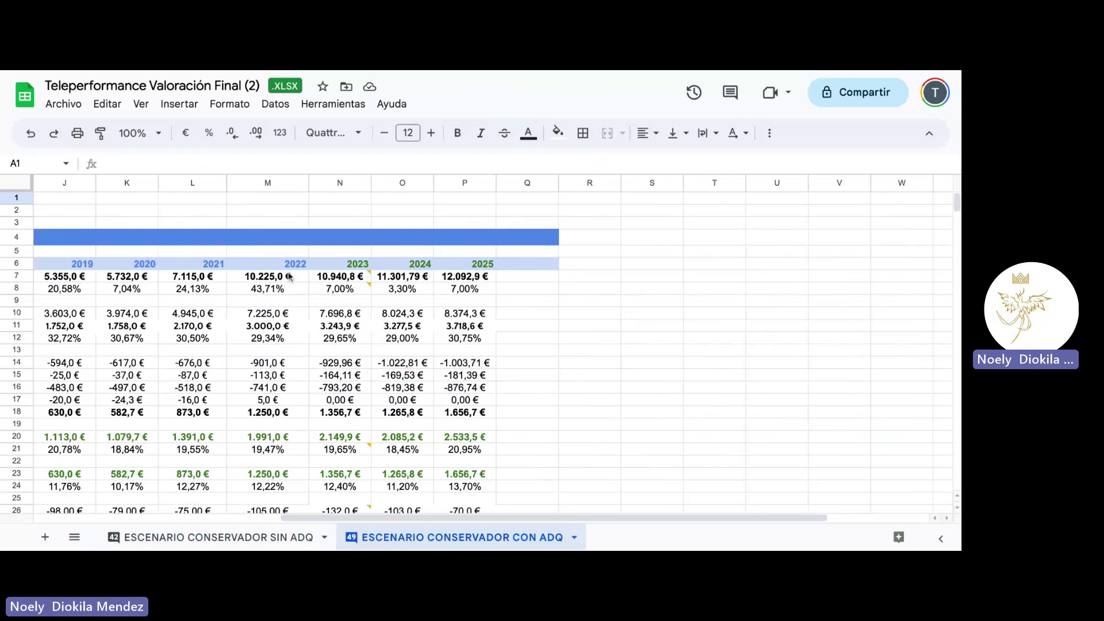
{"action": "scroll", "coordinate": [357, 312], "scroll_direction": "down", "scroll_amount": 1}
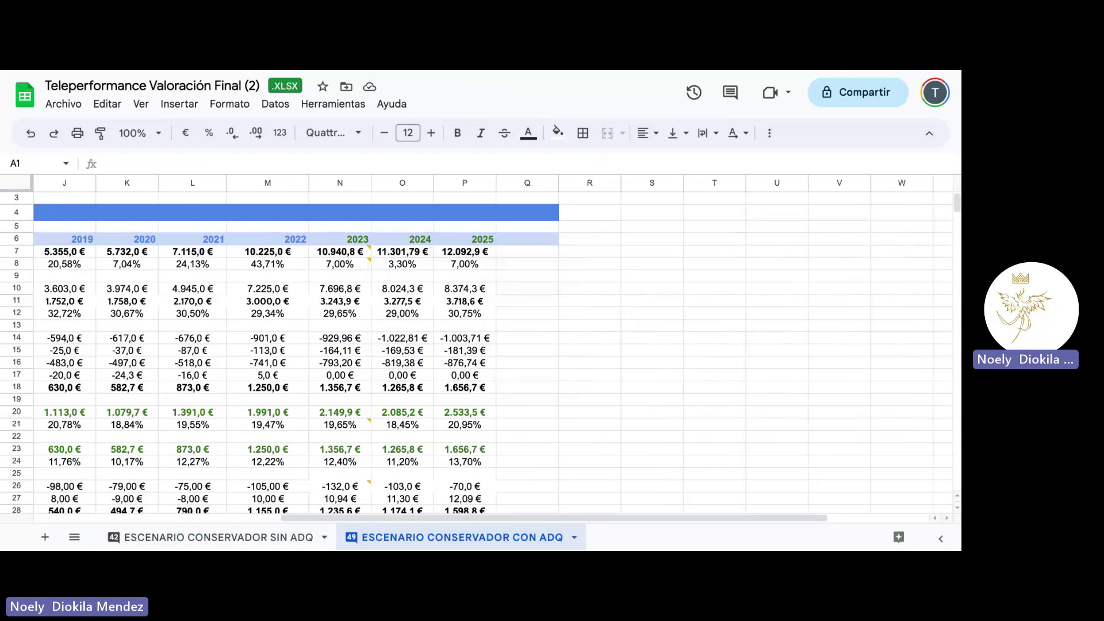
{"action": "scroll", "coordinate": [495, 345], "scroll_direction": "left", "scroll_amount": 5}
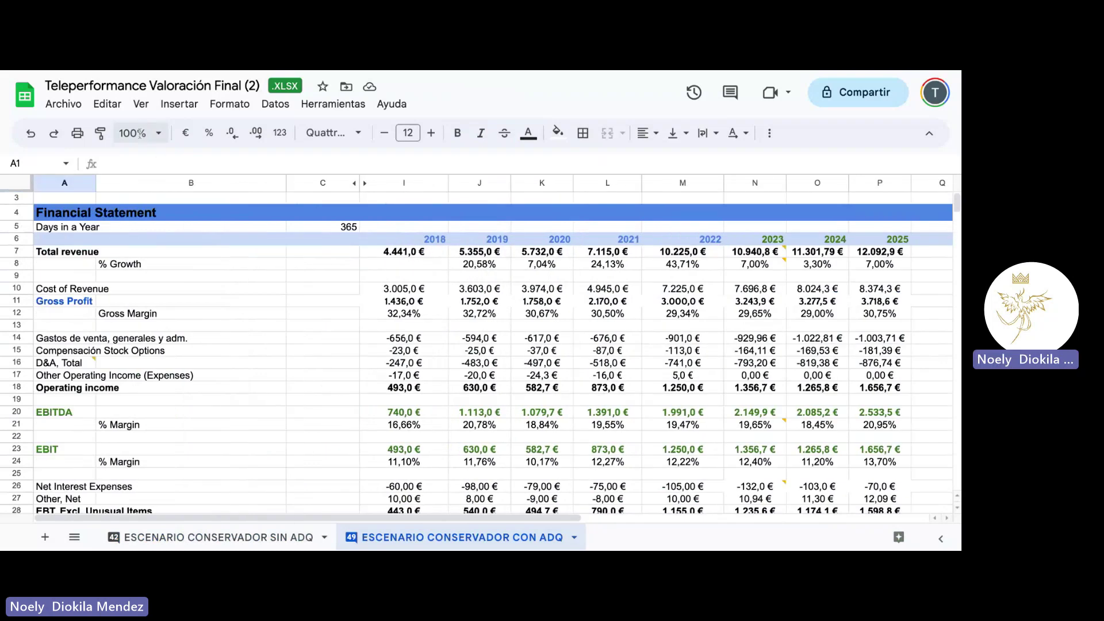
Examine the acquisition scenario's income statement from gross margin to diluted EPS, comparing it with the projection assumptions below.
{"action": "scroll", "coordinate": [398, 324], "scroll_direction": "down", "scroll_amount": 3}
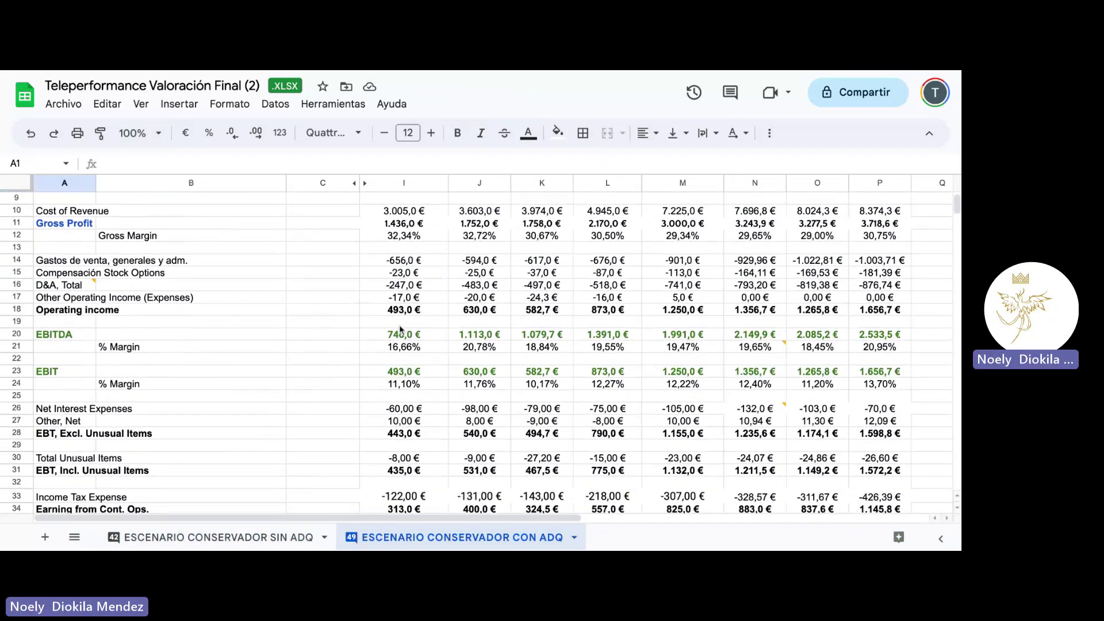
{"action": "scroll", "coordinate": [400, 329], "scroll_direction": "down", "scroll_amount": 10}
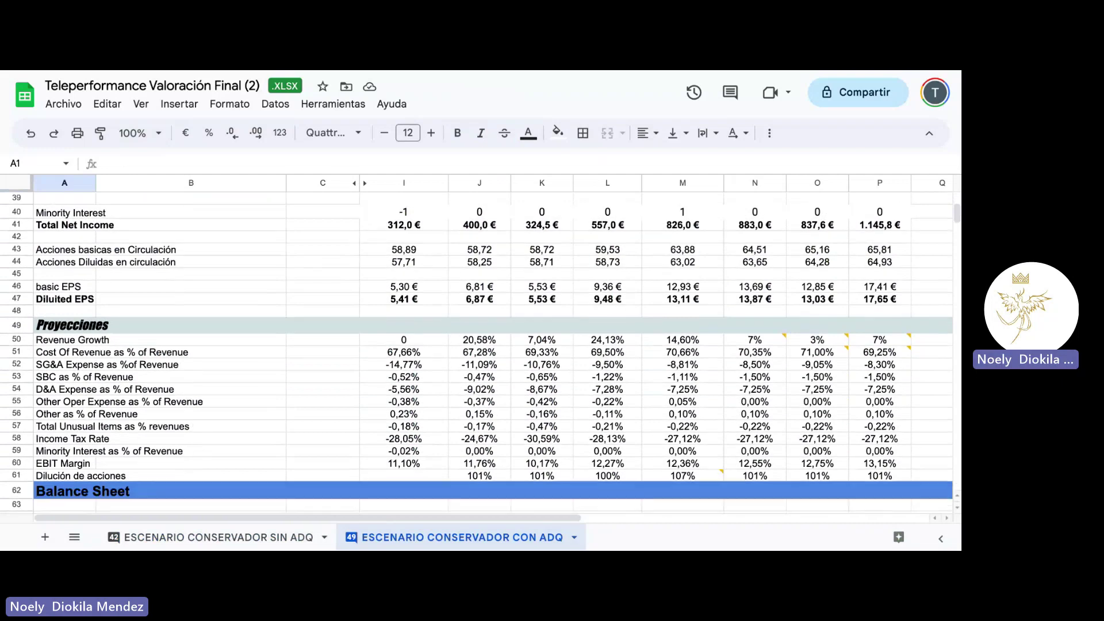
{"action": "scroll", "coordinate": [401, 329], "scroll_direction": "down", "scroll_amount": 1}
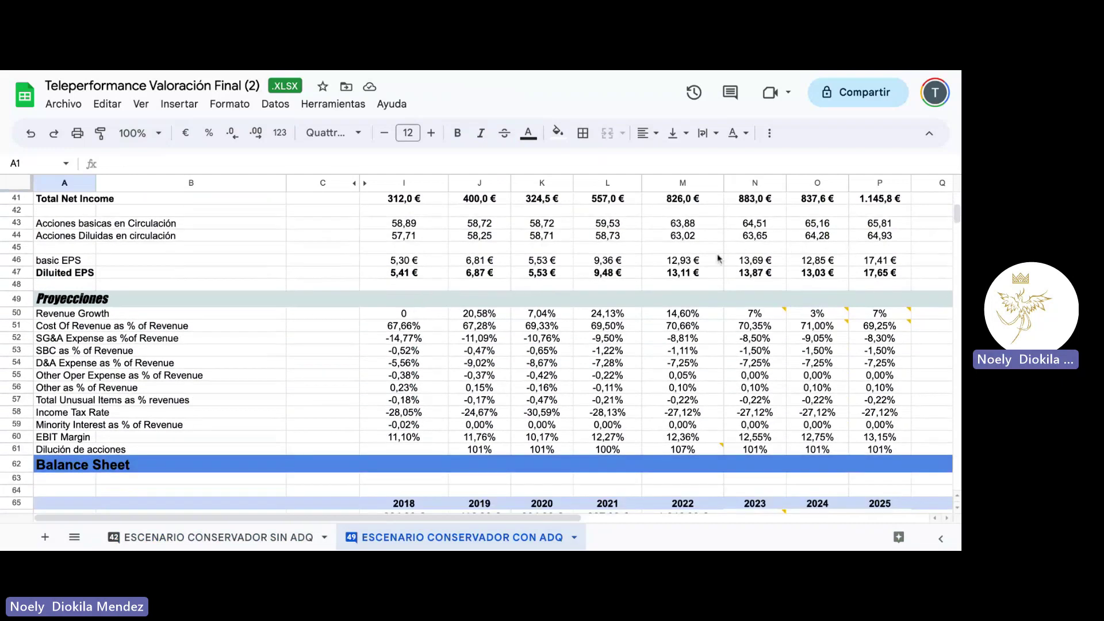
{"action": "scroll", "coordinate": [731, 271], "scroll_direction": "up", "scroll_amount": 3}
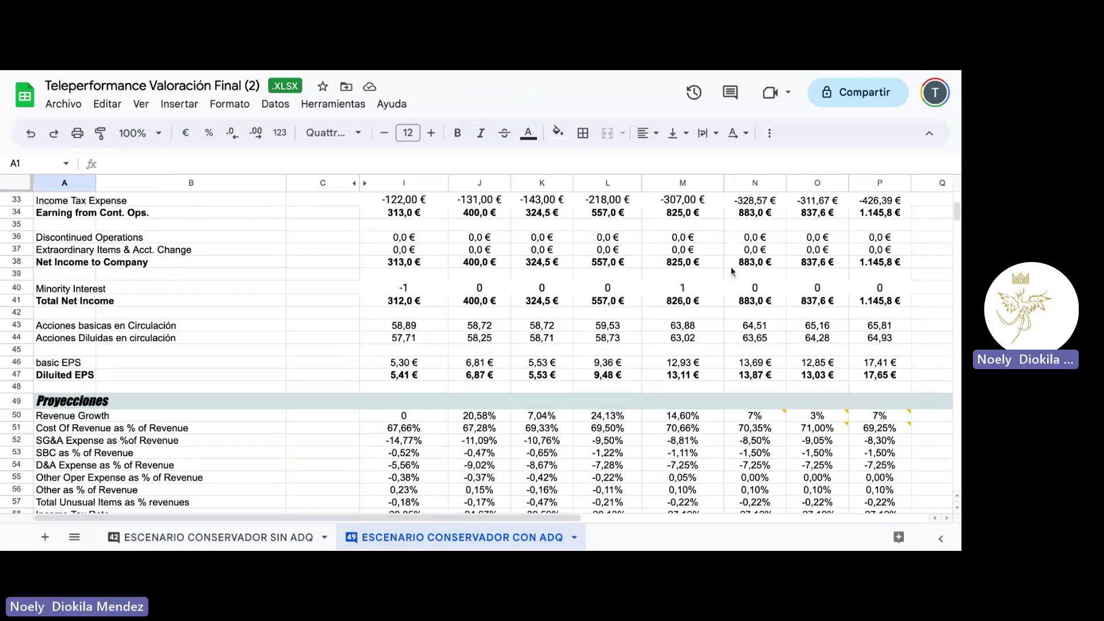
{"action": "scroll", "coordinate": [731, 272], "scroll_direction": "up", "scroll_amount": 2}
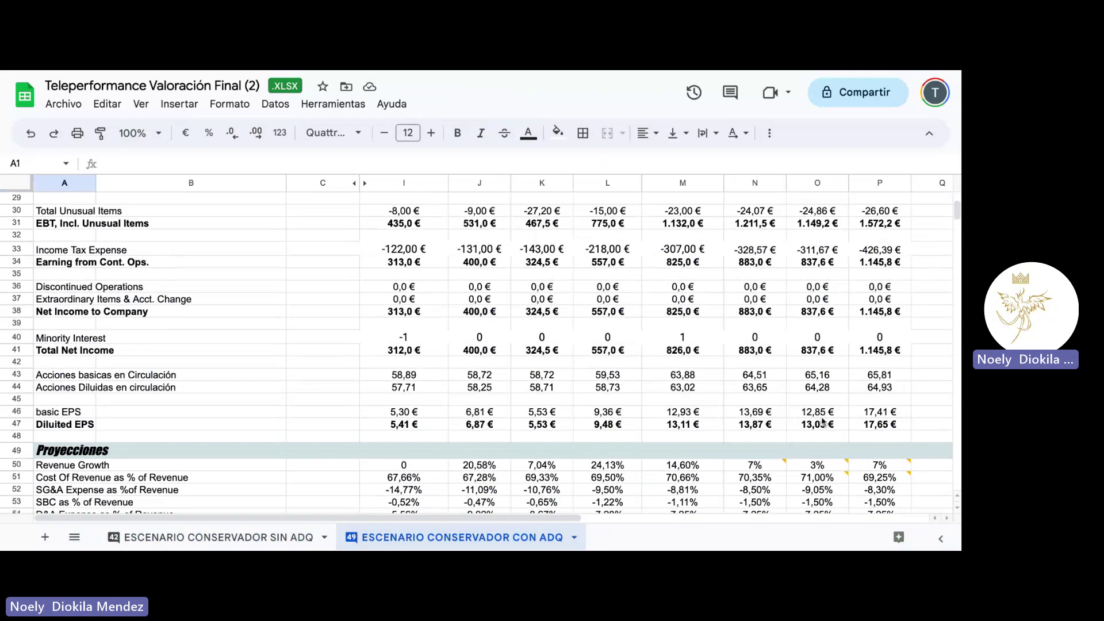
{"action": "scroll", "coordinate": [831, 273], "scroll_direction": "up", "scroll_amount": 6}
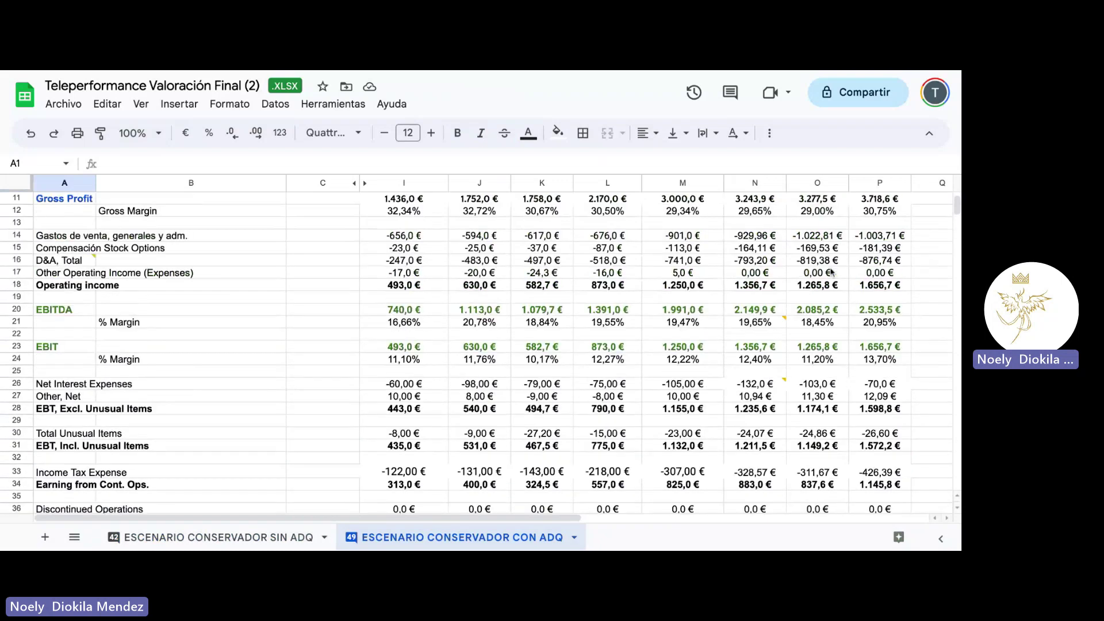
{"action": "scroll", "coordinate": [832, 273], "scroll_direction": "up", "scroll_amount": 3}
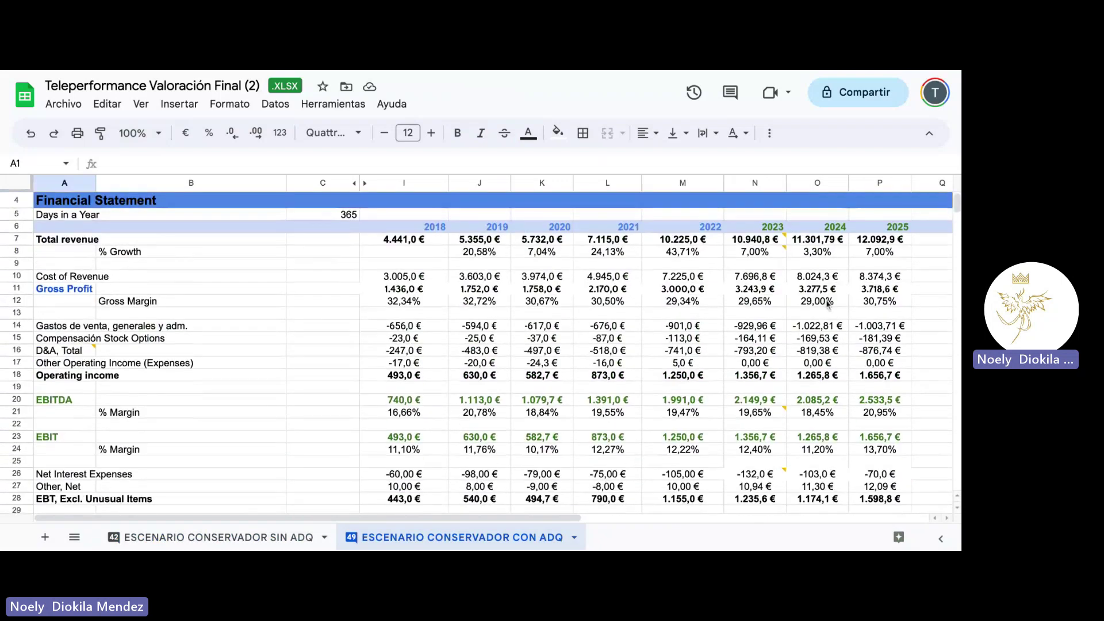
{"action": "scroll", "coordinate": [833, 370], "scroll_direction": "down", "scroll_amount": 5}
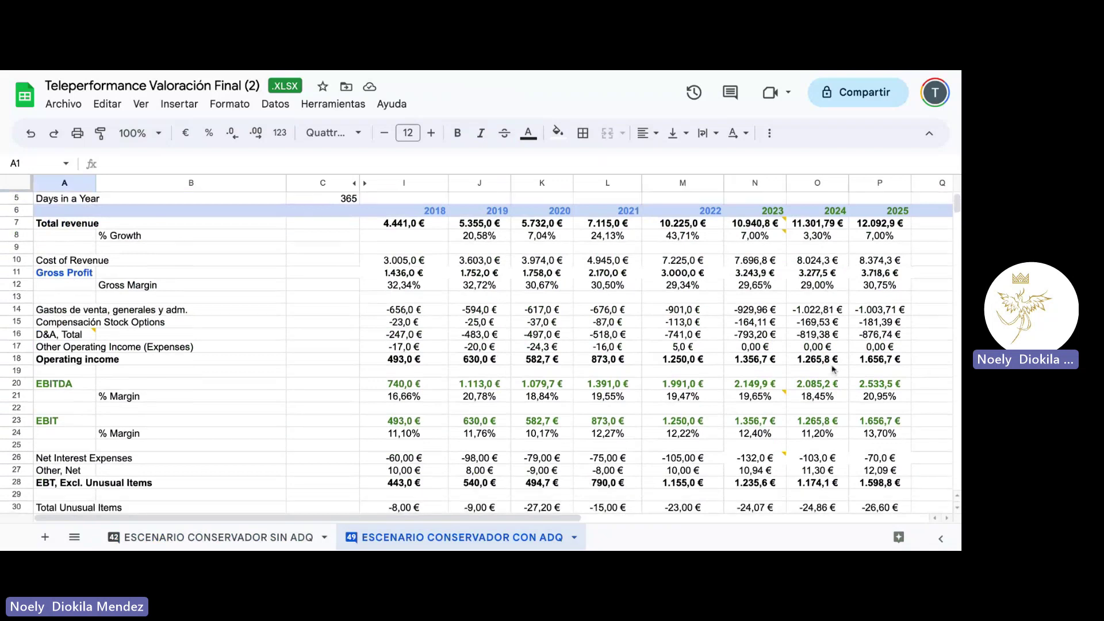
{"action": "scroll", "coordinate": [832, 370], "scroll_direction": "down", "scroll_amount": 7}
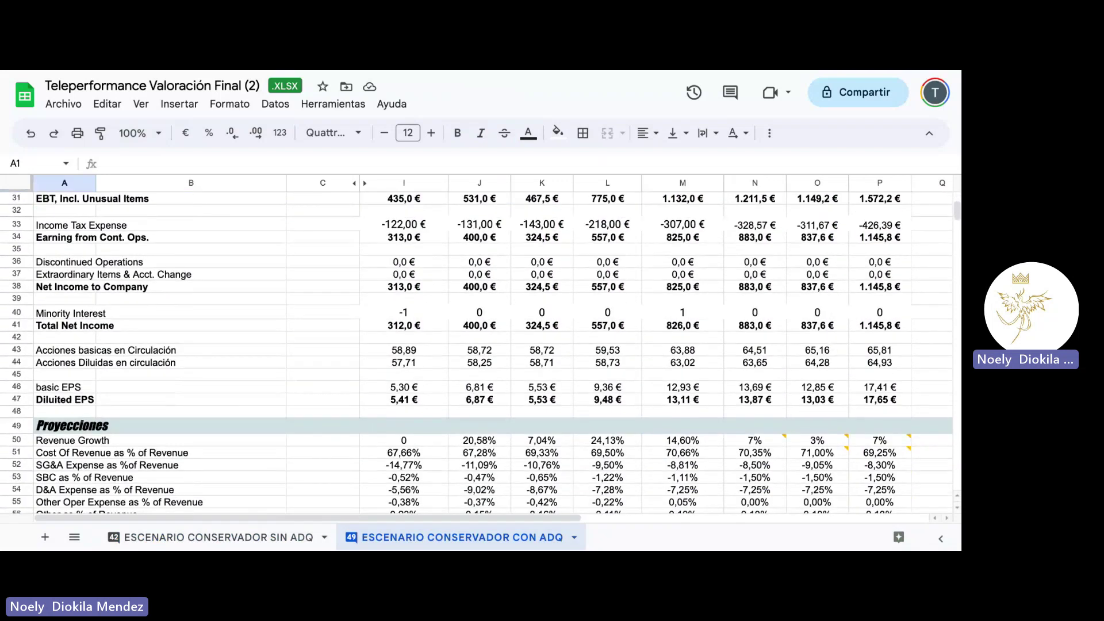
Recheck the acquisition scenario's income statement from revenue growth through the EBITDA and EBIT margins down to diluted EPS.
{"action": "scroll", "coordinate": [755, 487], "scroll_direction": "up", "scroll_amount": 5}
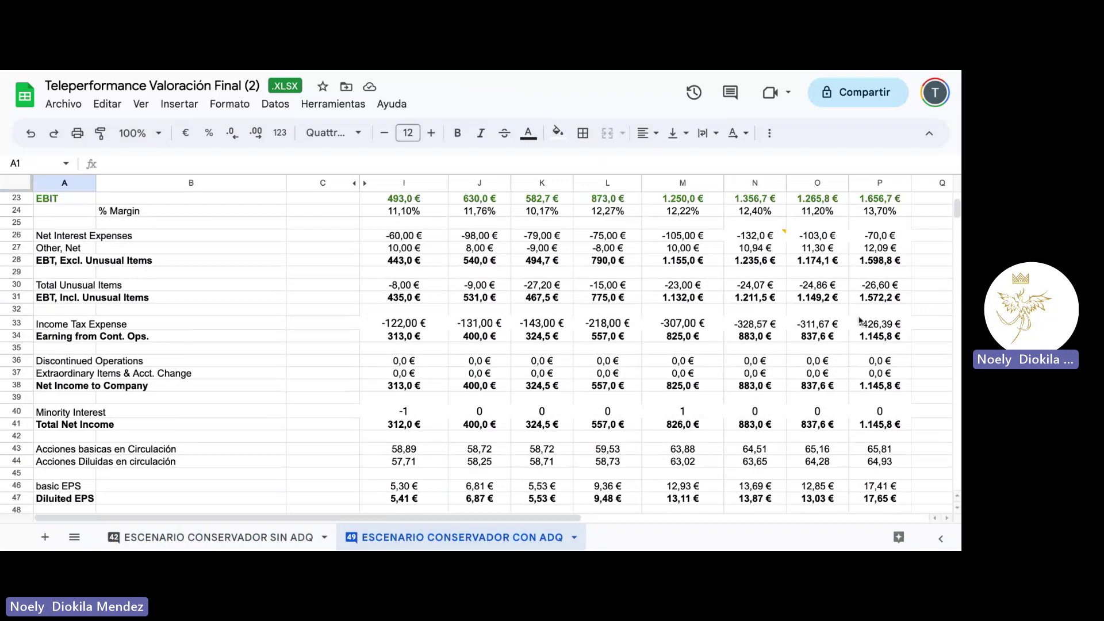
{"action": "scroll", "coordinate": [861, 320], "scroll_direction": "up", "scroll_amount": 8}
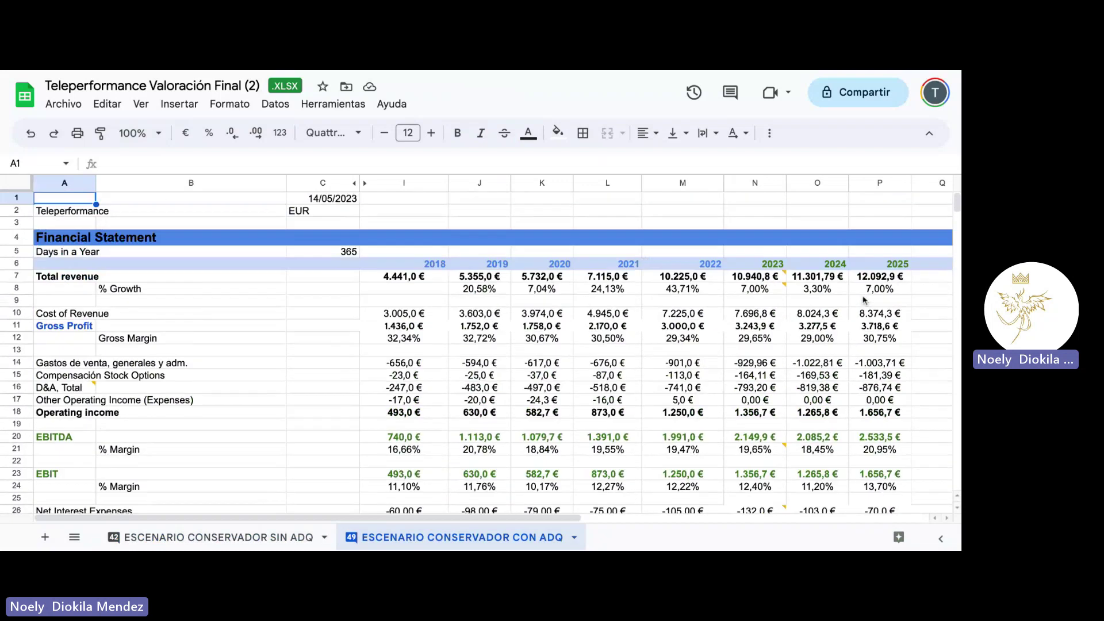
{"action": "scroll", "coordinate": [478, 353], "scroll_direction": "down", "scroll_amount": 1}
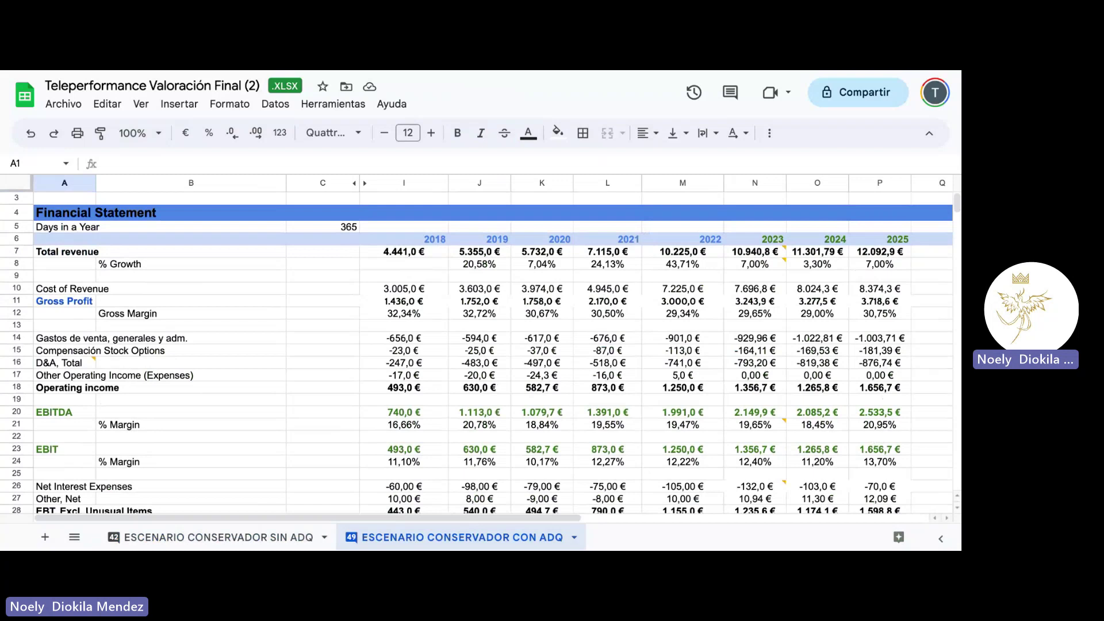
{"action": "scroll", "coordinate": [477, 353], "scroll_direction": "down", "scroll_amount": 5}
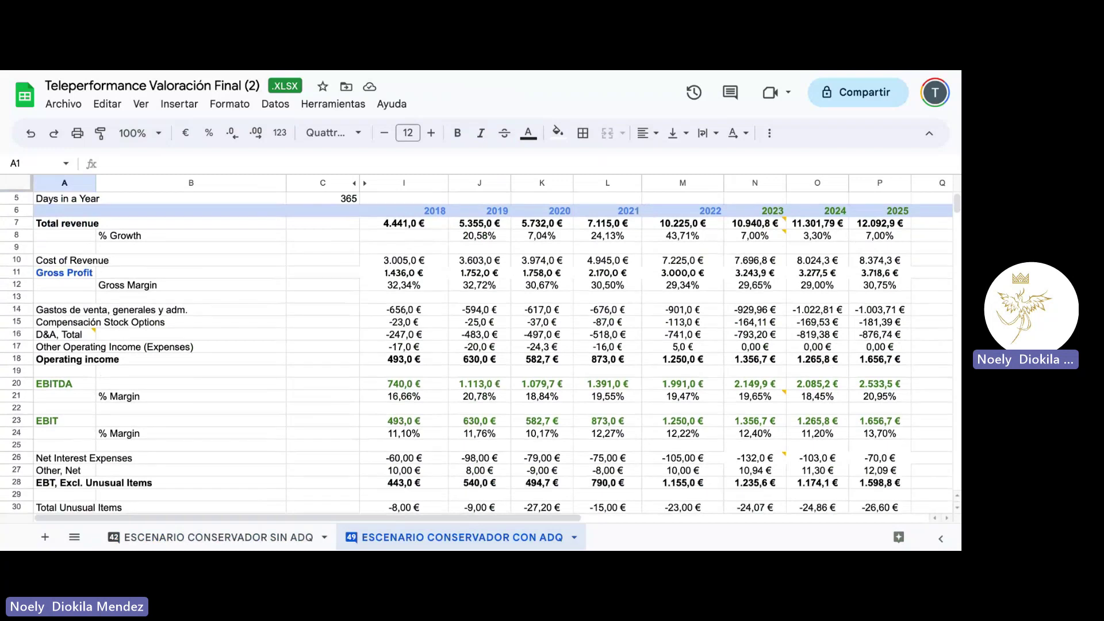
{"action": "scroll", "coordinate": [874, 380], "scroll_direction": "down", "scroll_amount": 5}
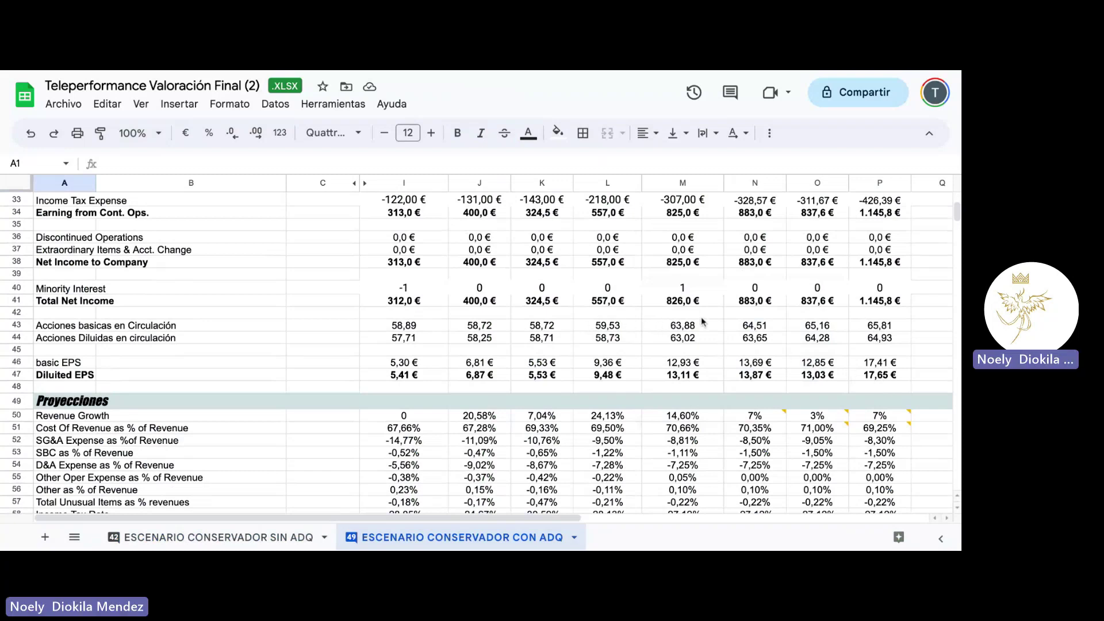
Inspect the 2021 and 2022 basic shares outstanding and the 2022 formula, and read the note on the 2022 share dilution.
{"action": "left_click", "coordinate": [645, 325]}
{"action": "left_click", "coordinate": [626, 326]}
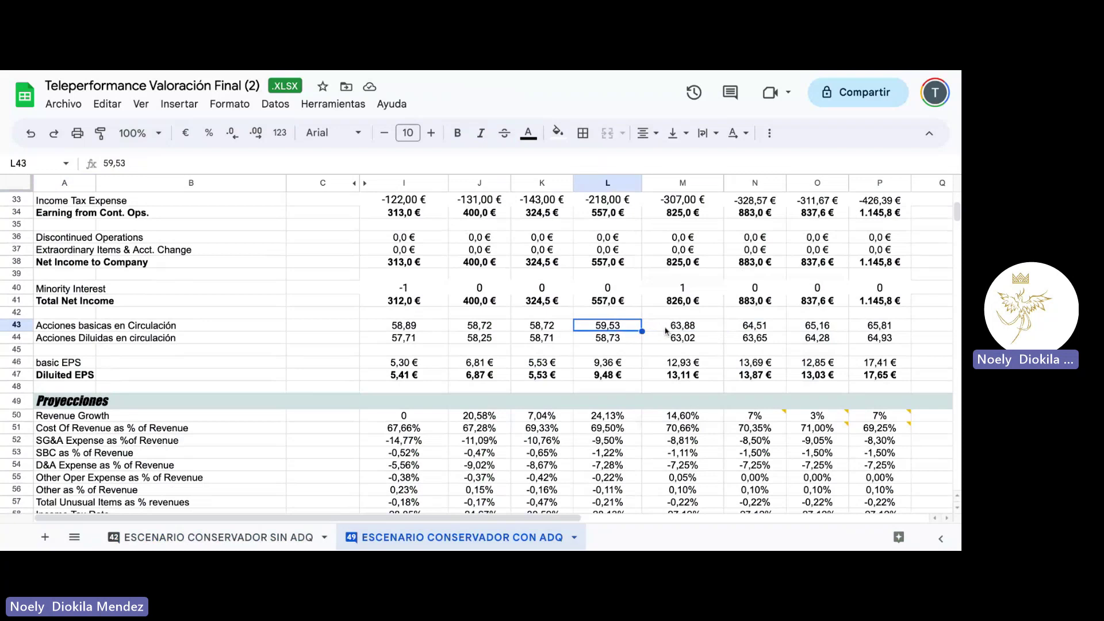
{"action": "left_click", "coordinate": [674, 330]}
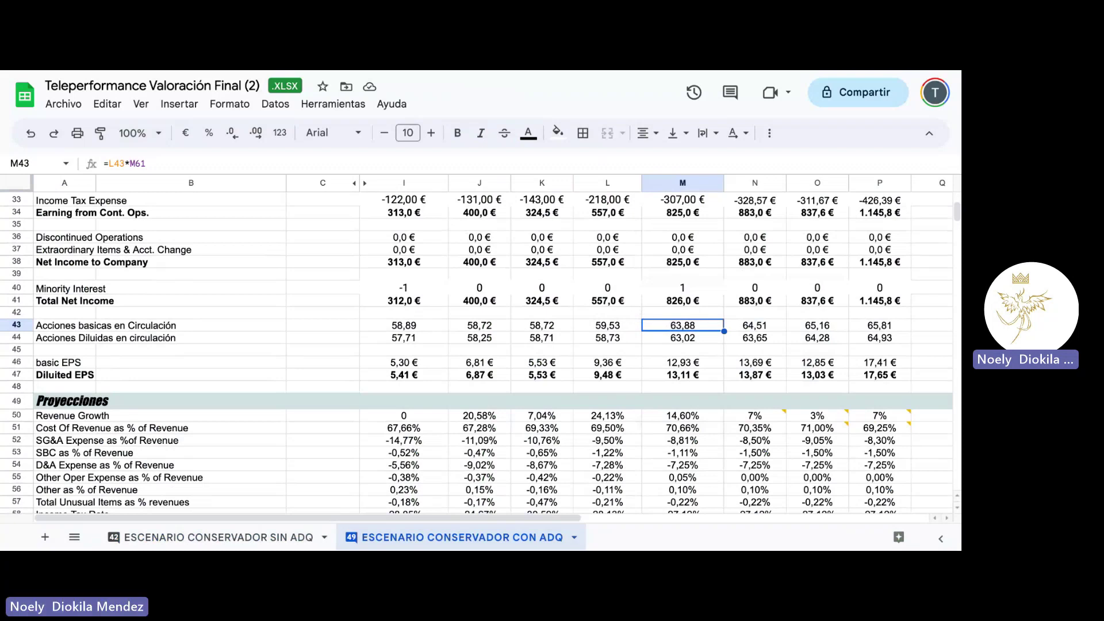
{"action": "left_click", "coordinate": [587, 316]}
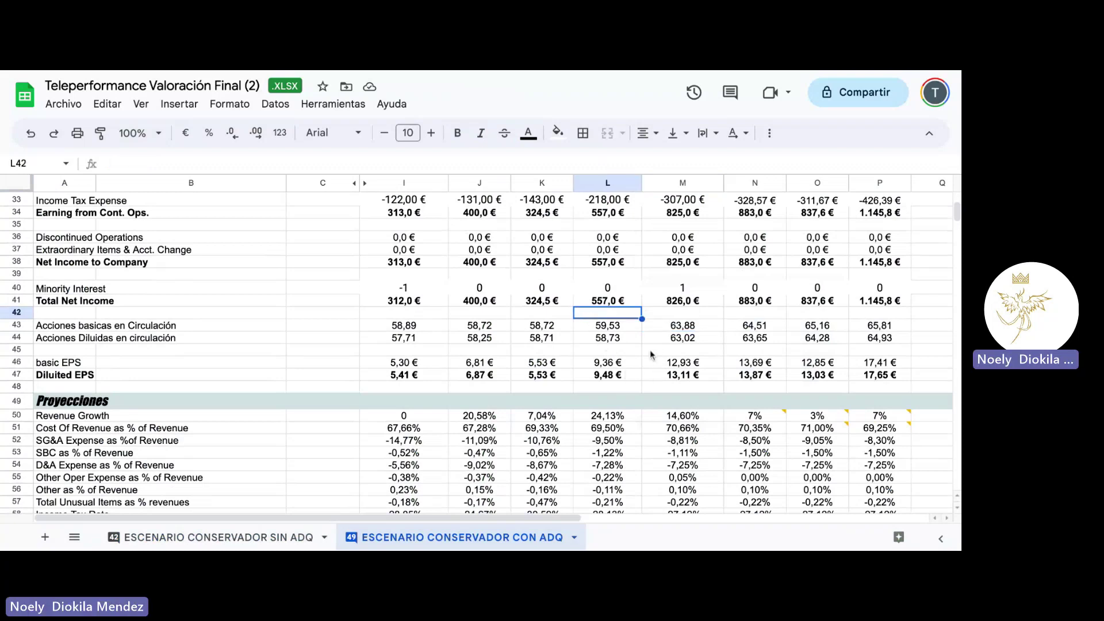
{"action": "scroll", "coordinate": [649, 385], "scroll_direction": "down", "scroll_amount": 2}
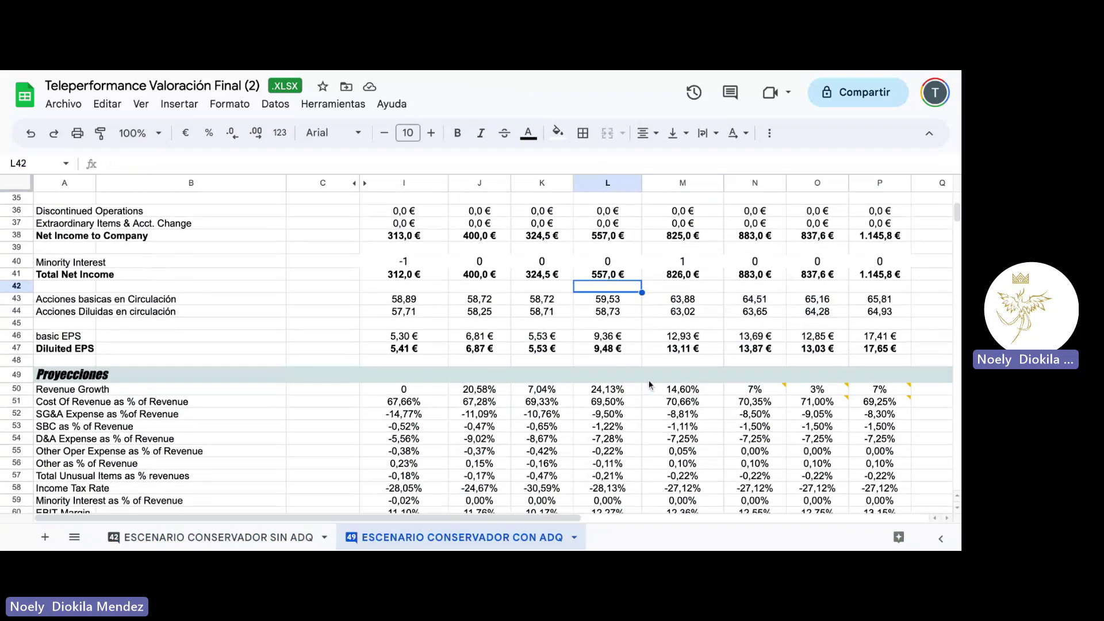
{"action": "scroll", "coordinate": [616, 355], "scroll_direction": "down", "scroll_amount": 2}
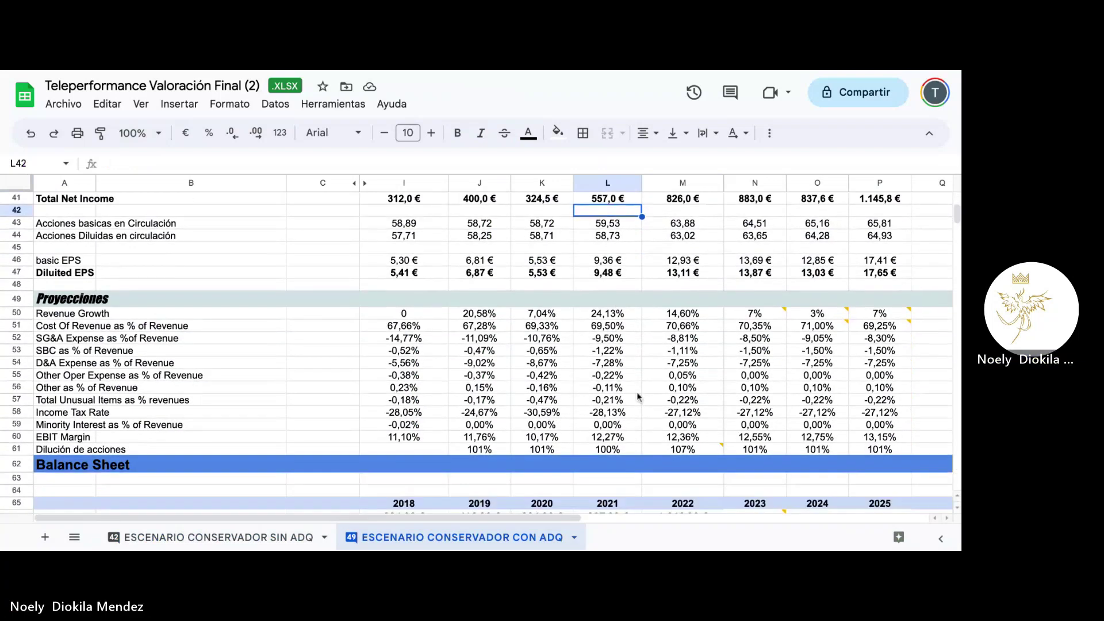
{"action": "mouse_move", "coordinate": [680, 453]}
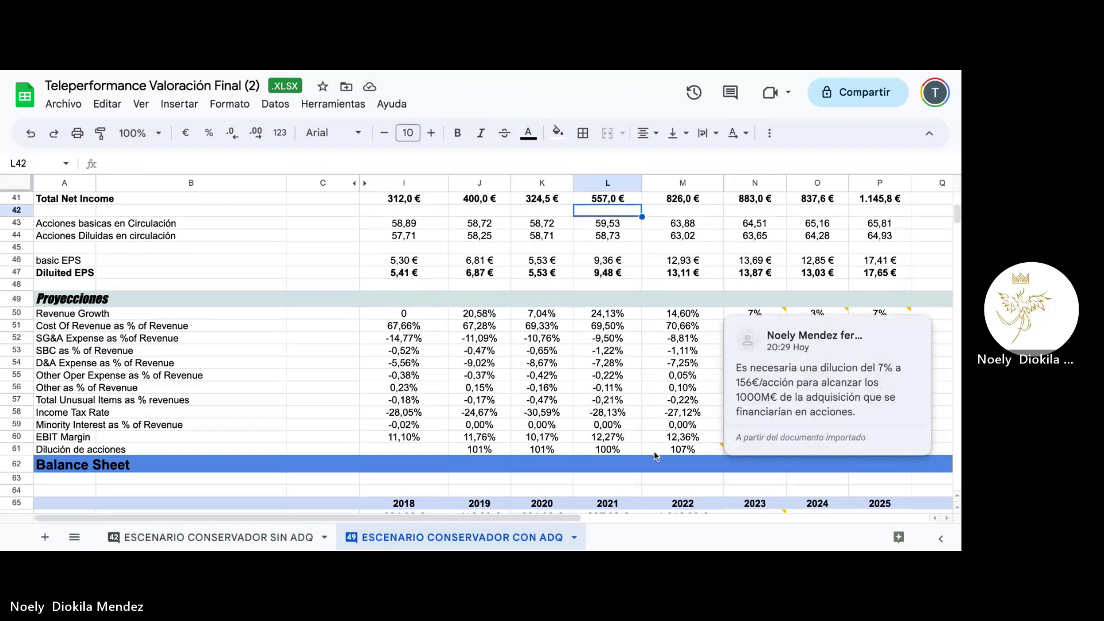
Skim the Balance Sheet from cash to total liabilities and equity, along with the balance assumptions beneath it.
{"action": "scroll", "coordinate": [655, 456], "scroll_direction": "down", "scroll_amount": 1}
{"action": "scroll", "coordinate": [654, 456], "scroll_direction": "down", "scroll_amount": 5}
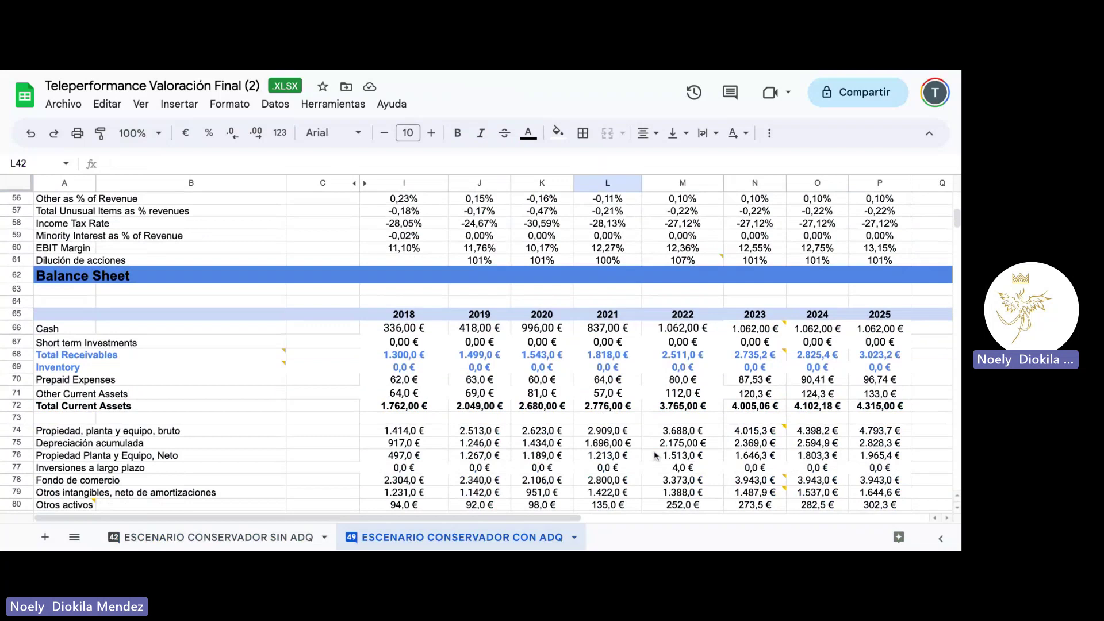
{"action": "scroll", "coordinate": [477, 350], "scroll_direction": "down", "scroll_amount": 4}
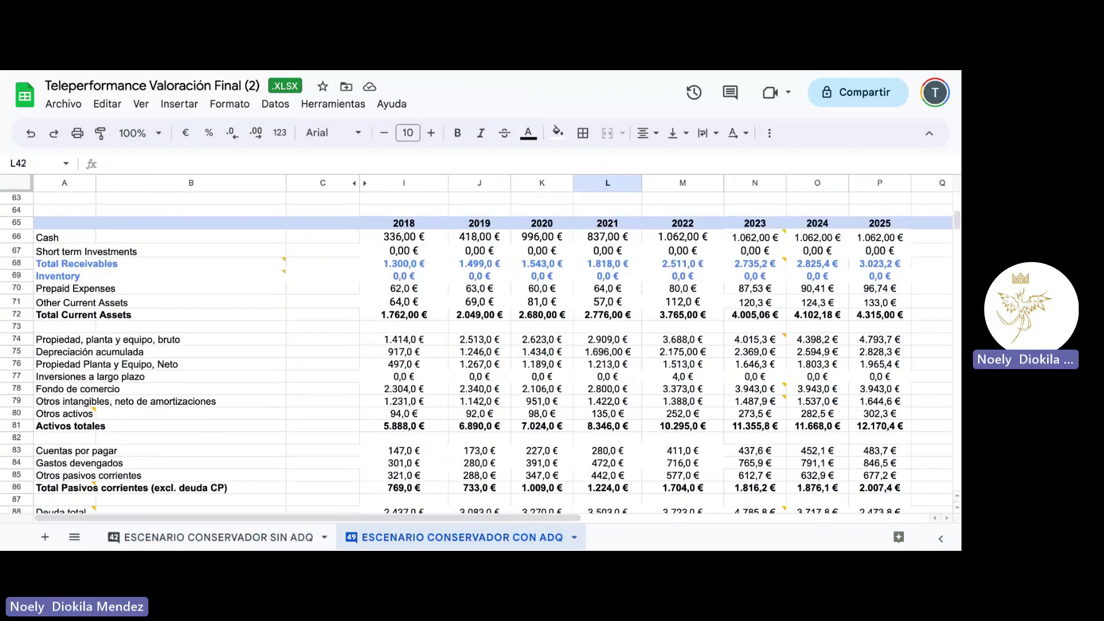
{"action": "scroll", "coordinate": [478, 350], "scroll_direction": "down", "scroll_amount": 9}
{"action": "scroll", "coordinate": [477, 351], "scroll_direction": "right", "scroll_amount": 1}
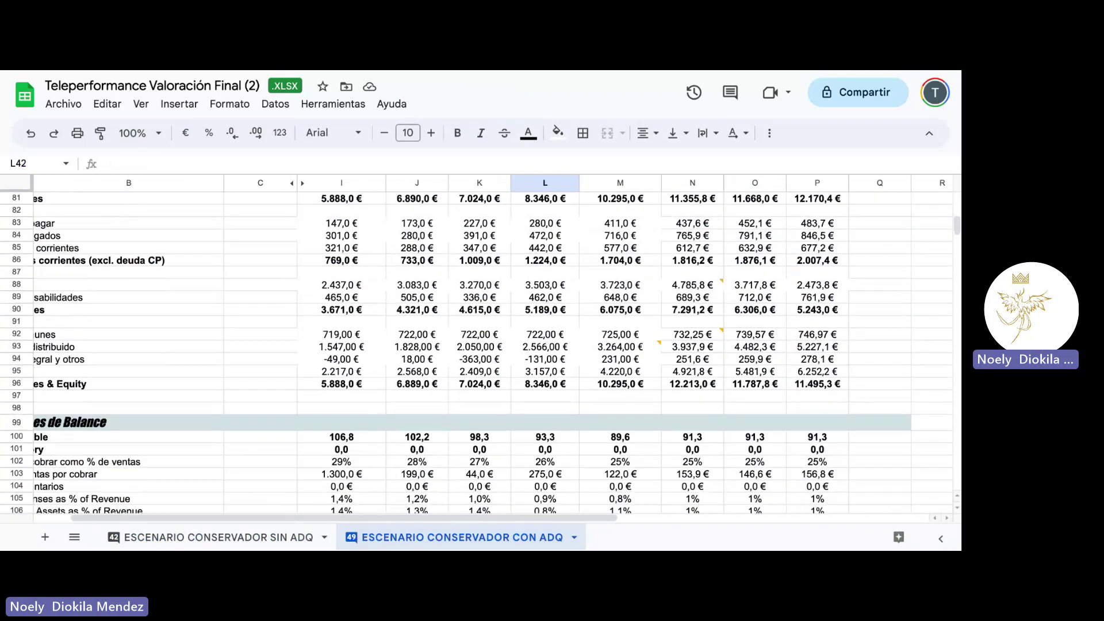
{"action": "scroll", "coordinate": [477, 351], "scroll_direction": "down", "scroll_amount": 3}
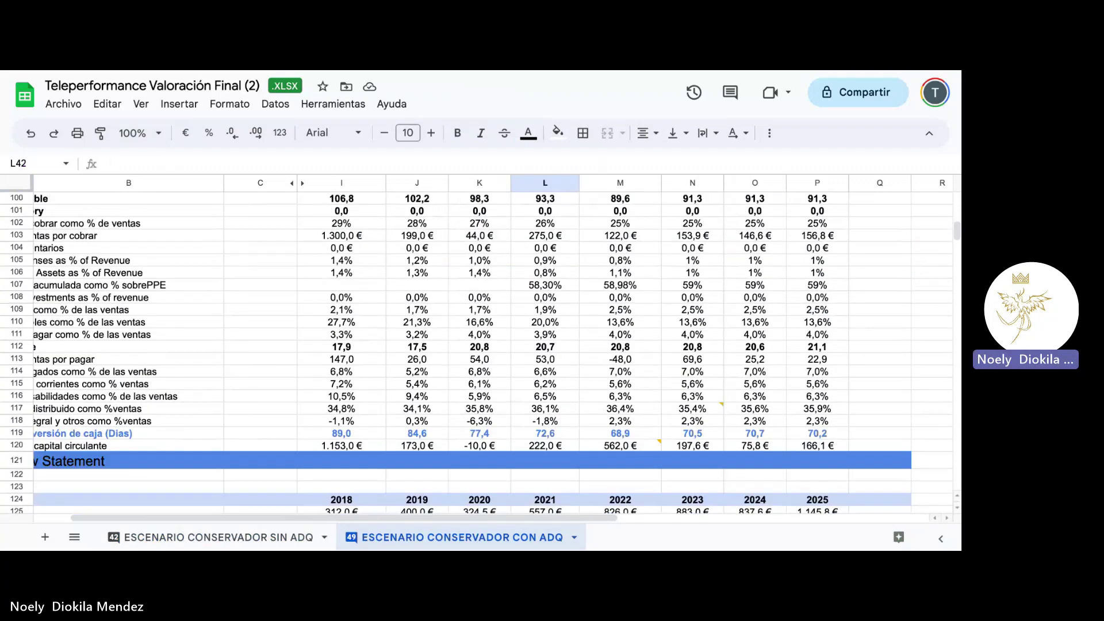
Review the cash flow statement from net income through acquisitions, debt and share issuance to the discounted free cash flow.
{"action": "scroll", "coordinate": [477, 351], "scroll_direction": "down", "scroll_amount": 7}
{"action": "scroll", "coordinate": [477, 351], "scroll_direction": "left", "scroll_amount": 1}
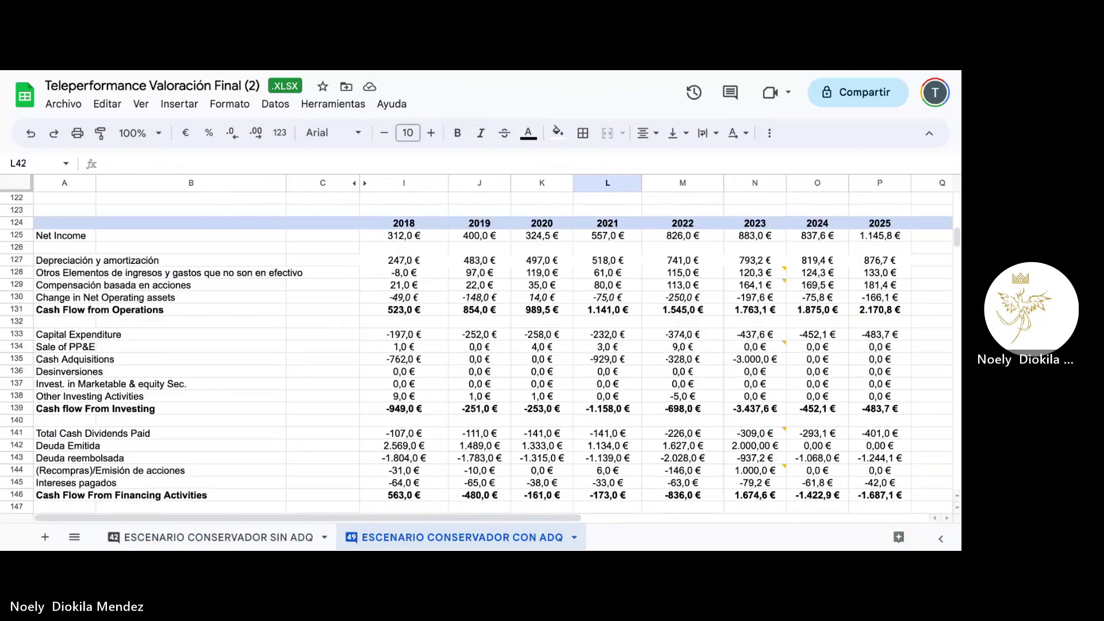
{"action": "scroll", "coordinate": [549, 419], "scroll_direction": "down", "scroll_amount": 1}
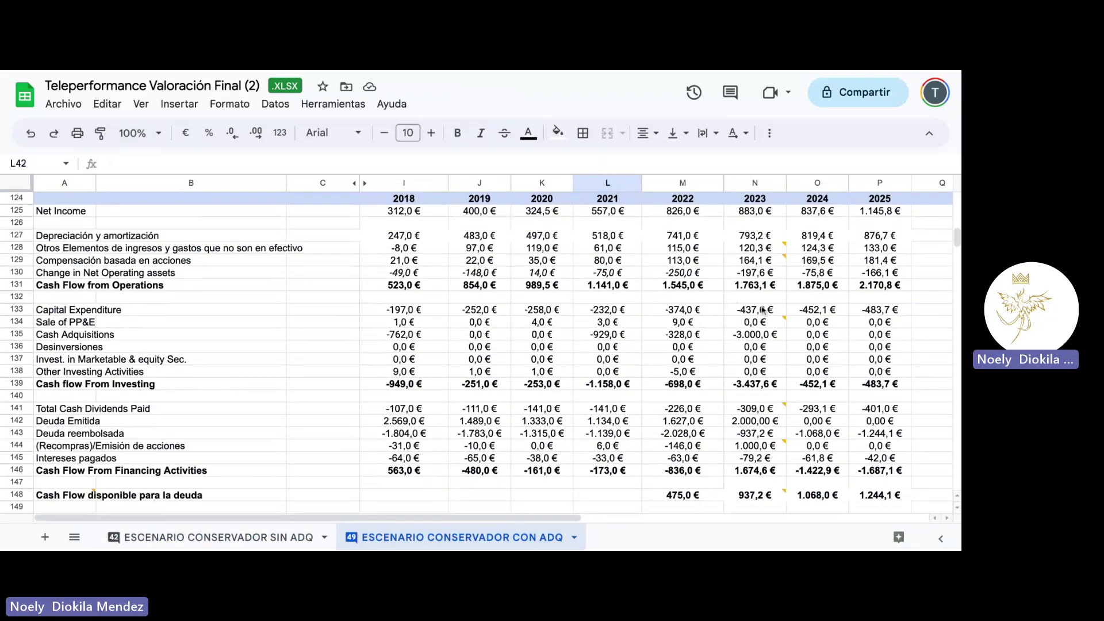
{"action": "scroll", "coordinate": [762, 311], "scroll_direction": "down", "scroll_amount": 5}
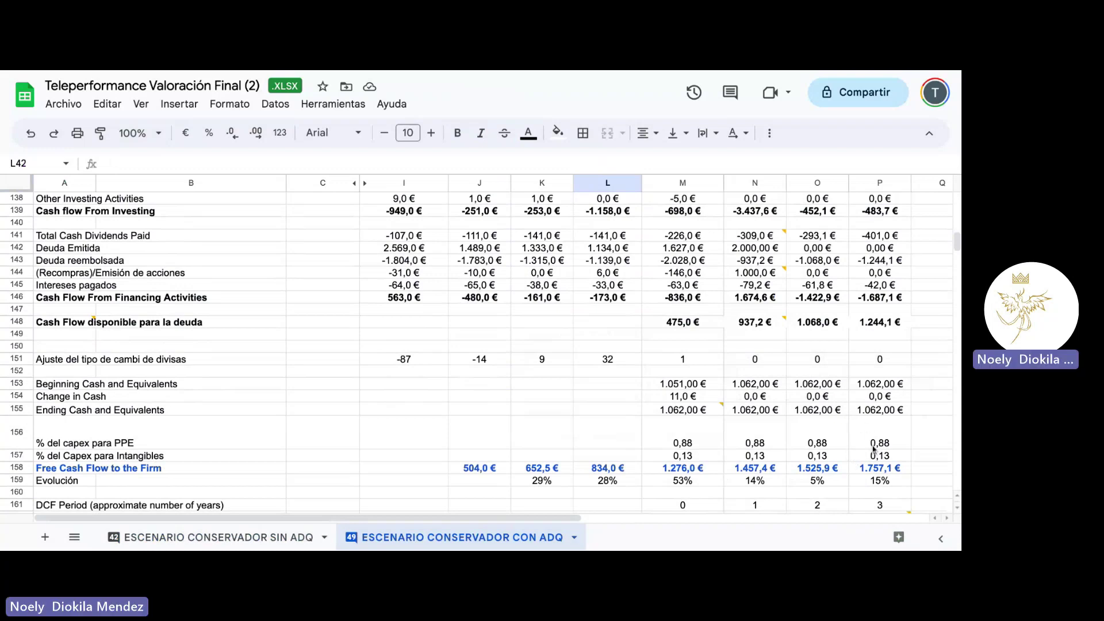
{"action": "scroll", "coordinate": [616, 460], "scroll_direction": "down", "scroll_amount": 2}
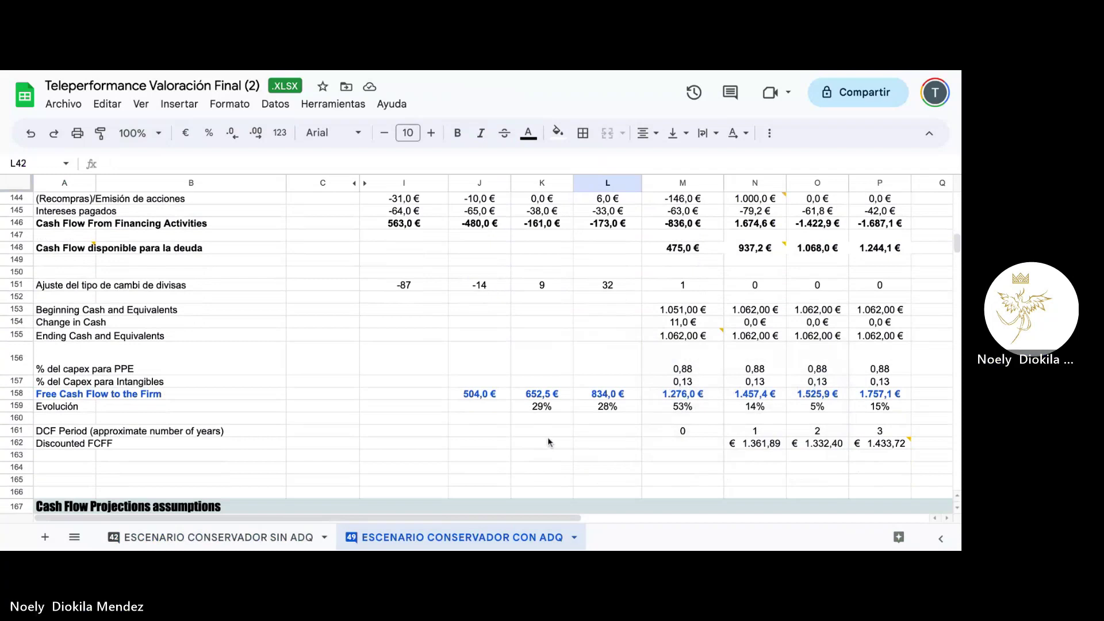
Examine the debt schedule and accumulated dividend table, comparing them with the investing and financing cash flows above.
{"action": "scroll", "coordinate": [547, 438], "scroll_direction": "down", "scroll_amount": 8}
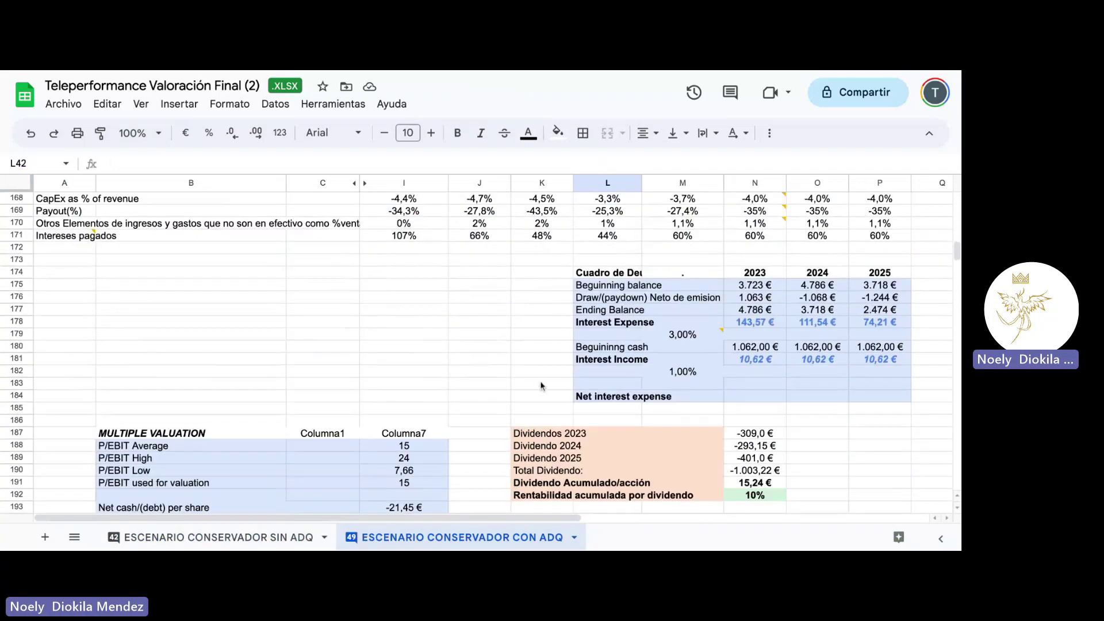
{"action": "scroll", "coordinate": [543, 402], "scroll_direction": "down", "scroll_amount": 2}
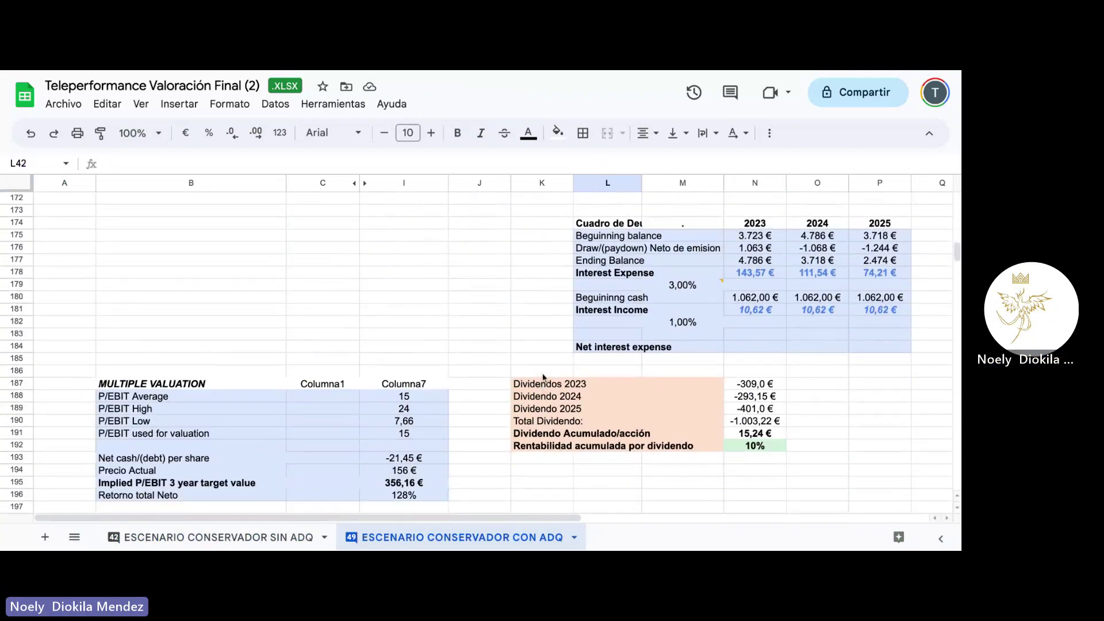
{"action": "scroll", "coordinate": [543, 377], "scroll_direction": "up", "scroll_amount": 10}
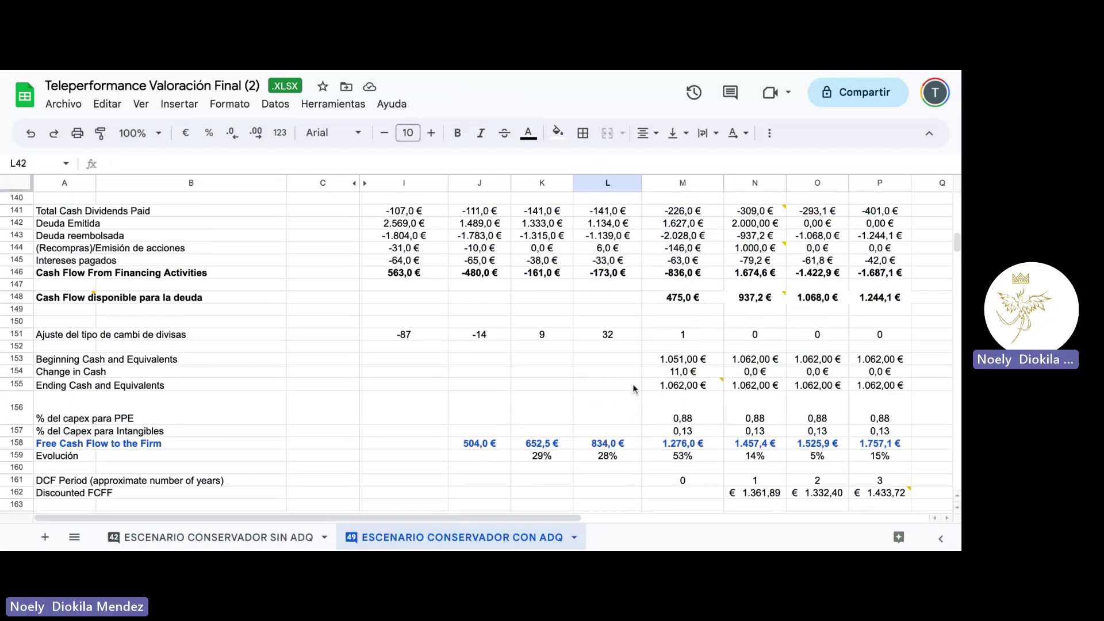
{"action": "scroll", "coordinate": [632, 384], "scroll_direction": "up", "scroll_amount": 1}
{"action": "scroll", "coordinate": [633, 384], "scroll_direction": "up", "scroll_amount": 2}
{"action": "scroll", "coordinate": [633, 384], "scroll_direction": "up", "scroll_amount": 1}
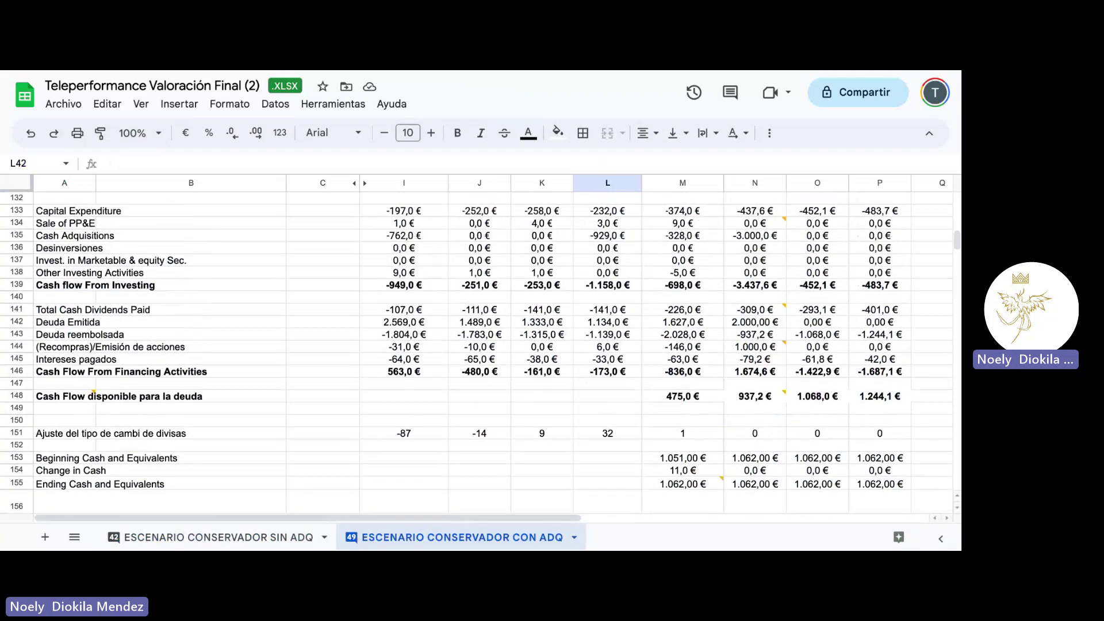
{"action": "scroll", "coordinate": [633, 384], "scroll_direction": "down", "scroll_amount": 5}
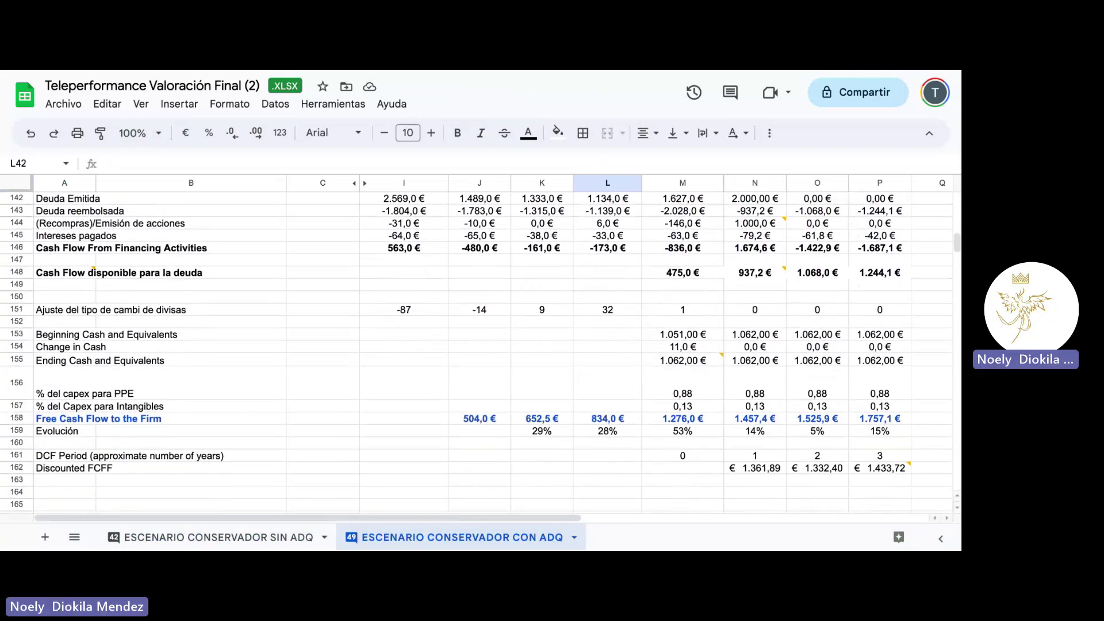
{"action": "scroll", "coordinate": [632, 384], "scroll_direction": "up", "scroll_amount": 1}
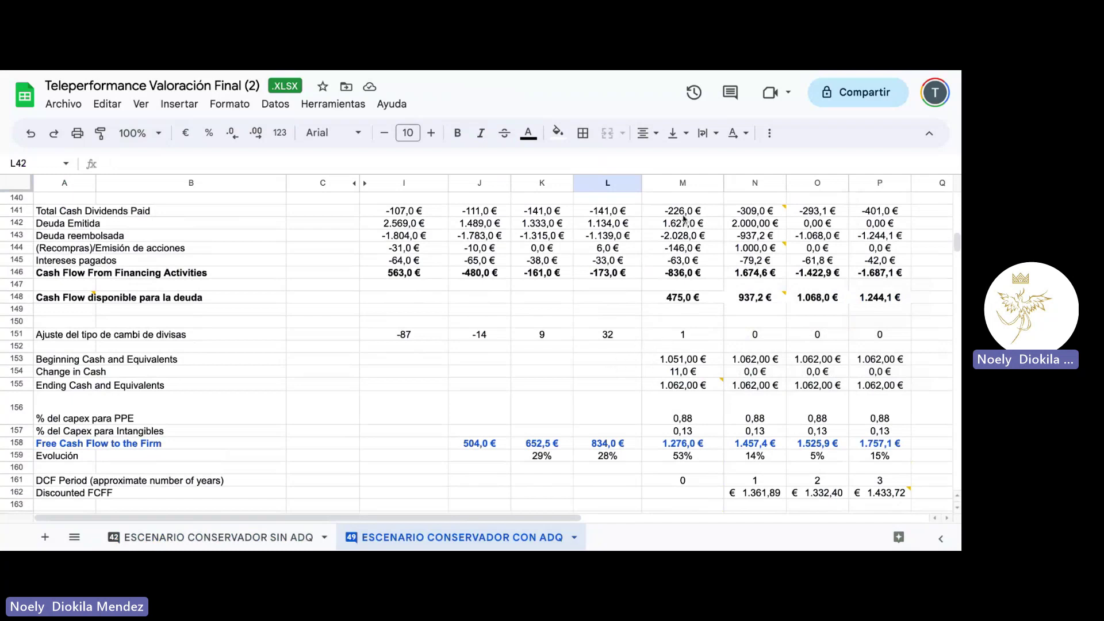
Inspect the 2023 dividends paid and share issuance cells, and read their comments on payout and buybacks.
{"action": "scroll", "coordinate": [685, 221], "scroll_direction": "up", "scroll_amount": 1}
{"action": "mouse_move", "coordinate": [744, 237]}
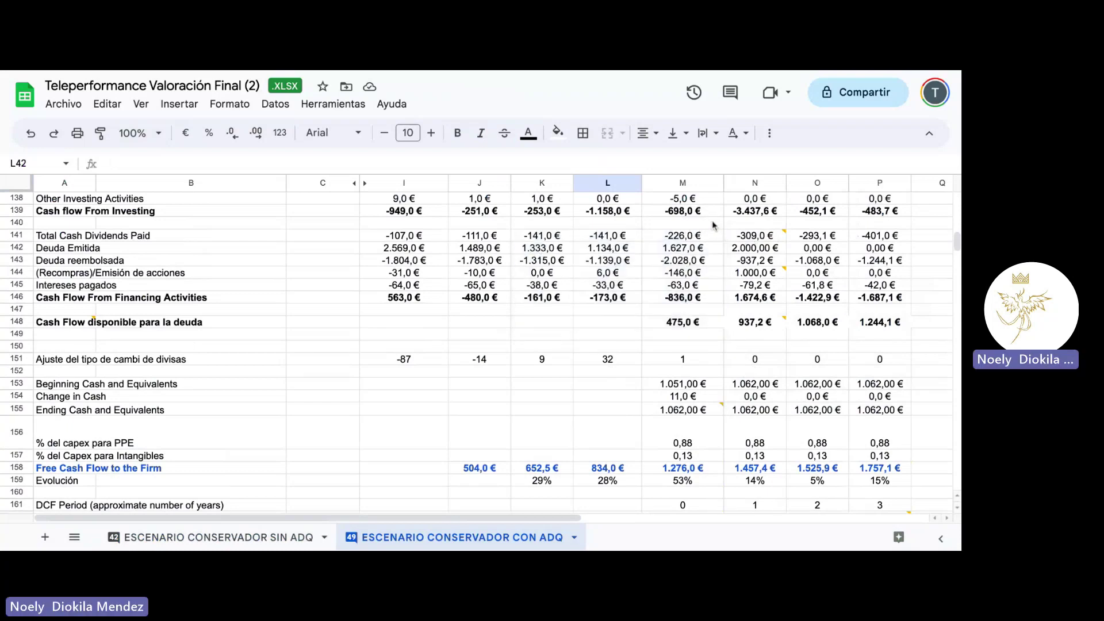
{"action": "left_click", "coordinate": [775, 236]}
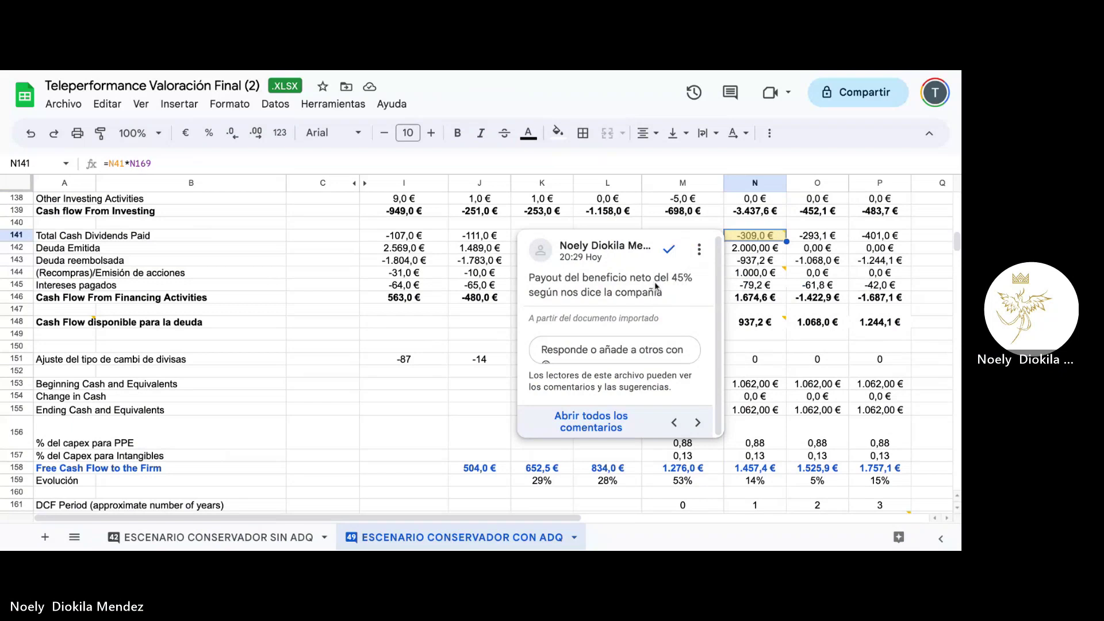
{"action": "left_click", "coordinate": [752, 334]}
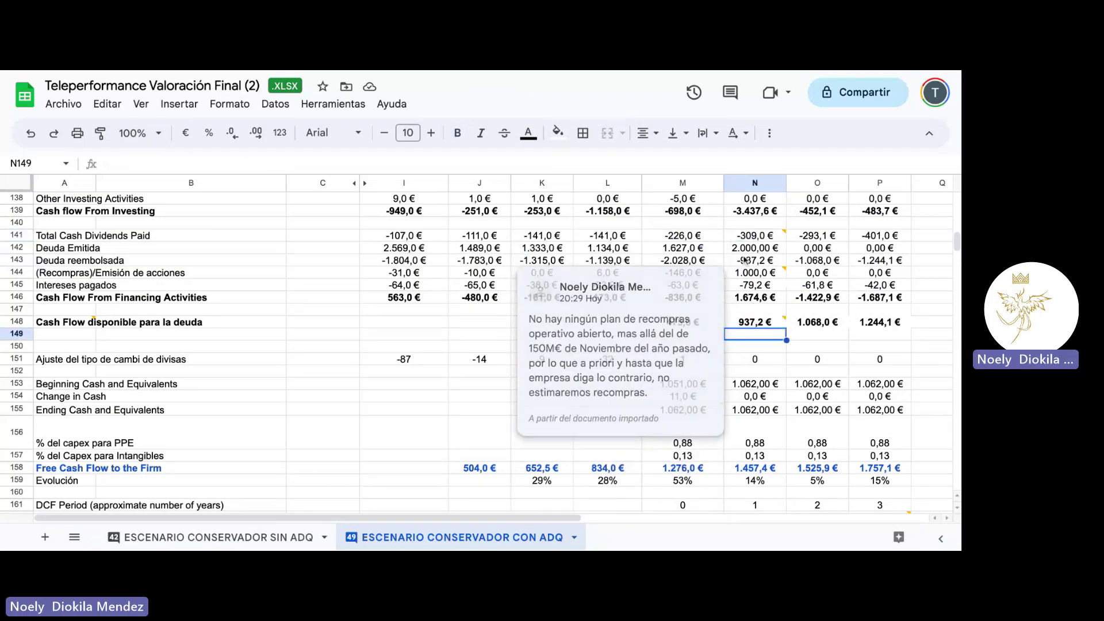
{"action": "mouse_move", "coordinate": [748, 239]}
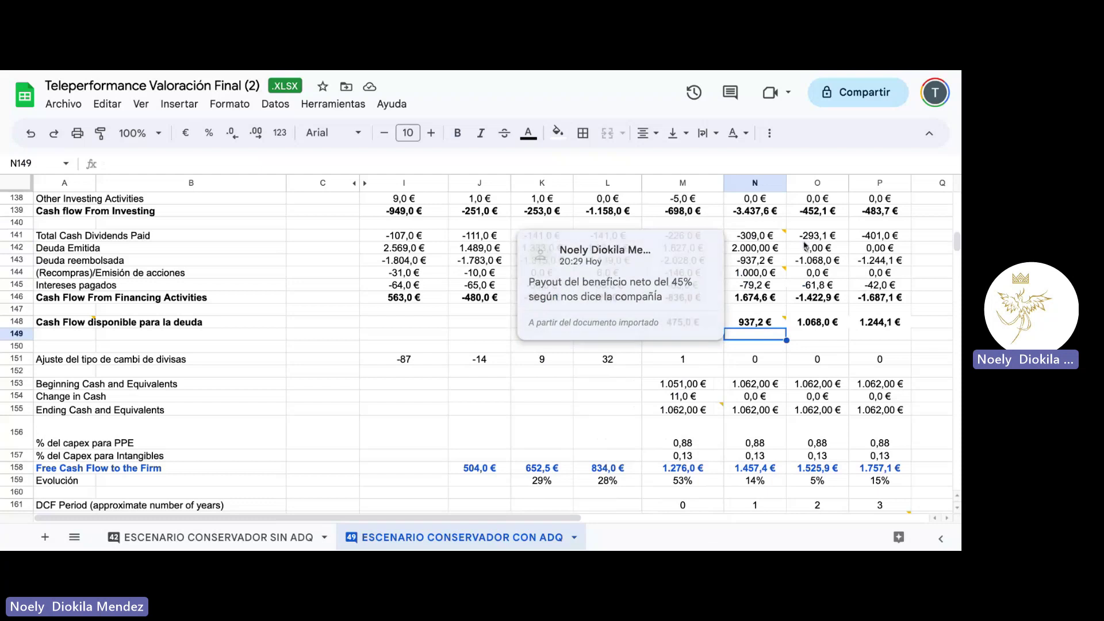
{"action": "key", "text": "Up"}
{"action": "key", "text": "Up"}
{"action": "key", "text": "Up"}
{"action": "key", "text": "Up"}
{"action": "key", "text": "Up"}
{"action": "key", "text": "Up"}
{"action": "key", "text": "Up"}
{"action": "key", "text": "Up"}
{"action": "key", "text": "Right"}
{"action": "left_click", "coordinate": [743, 240]}
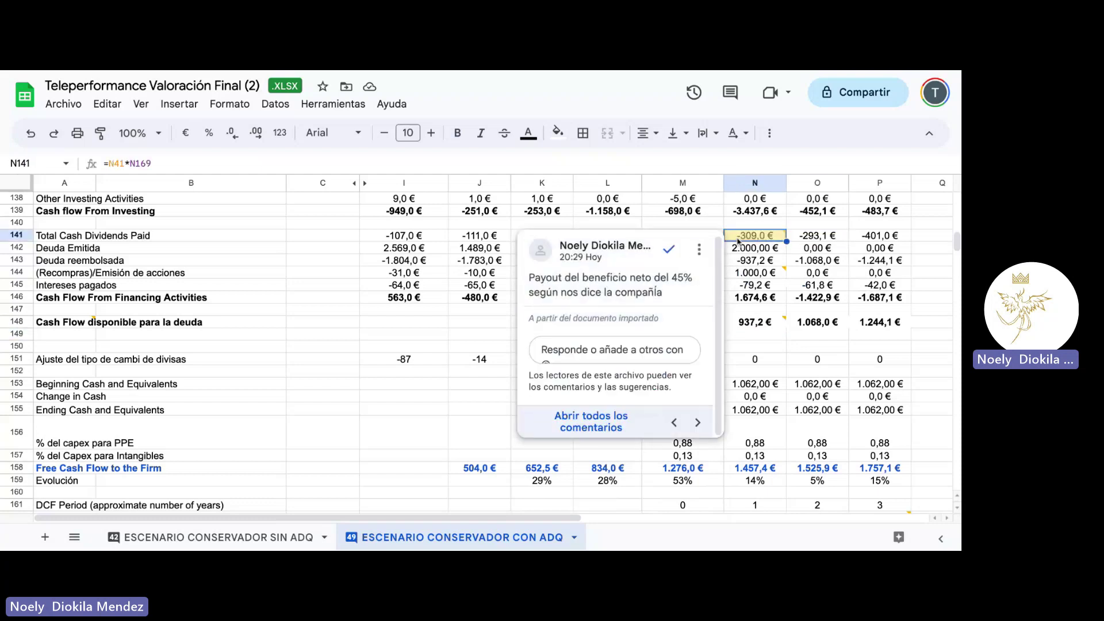
{"action": "left_click", "coordinate": [753, 276]}
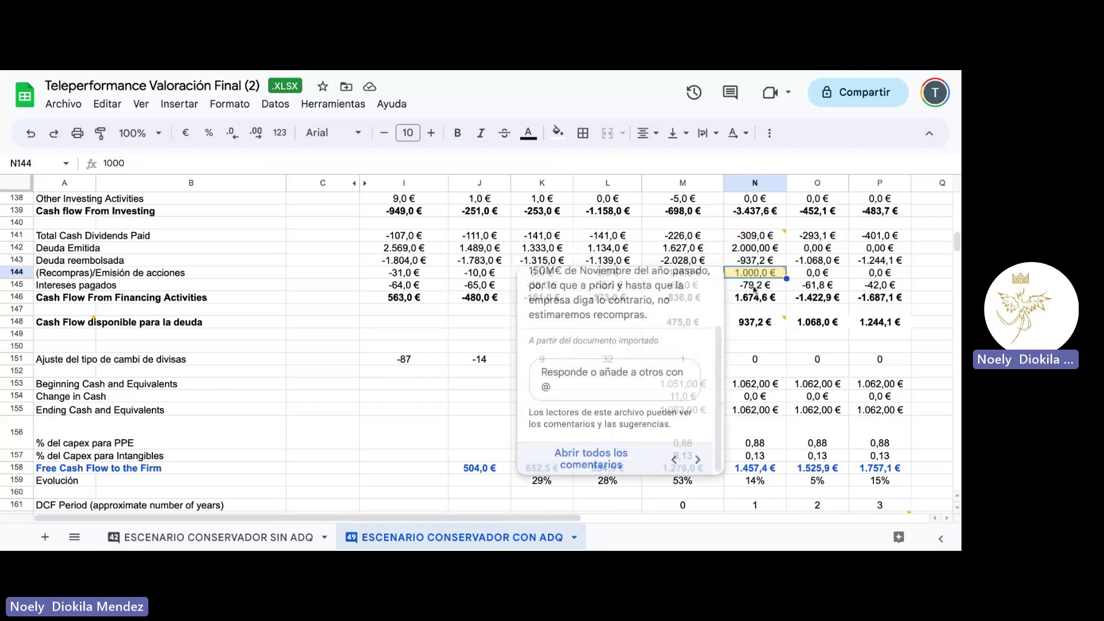
{"action": "left_click", "coordinate": [486, 326]}
Review the free cash flow and cash flow projection assumptions, continuing to the Multiple Valuation table and its implied target value.
{"action": "scroll", "coordinate": [723, 344], "scroll_direction": "down", "scroll_amount": 5}
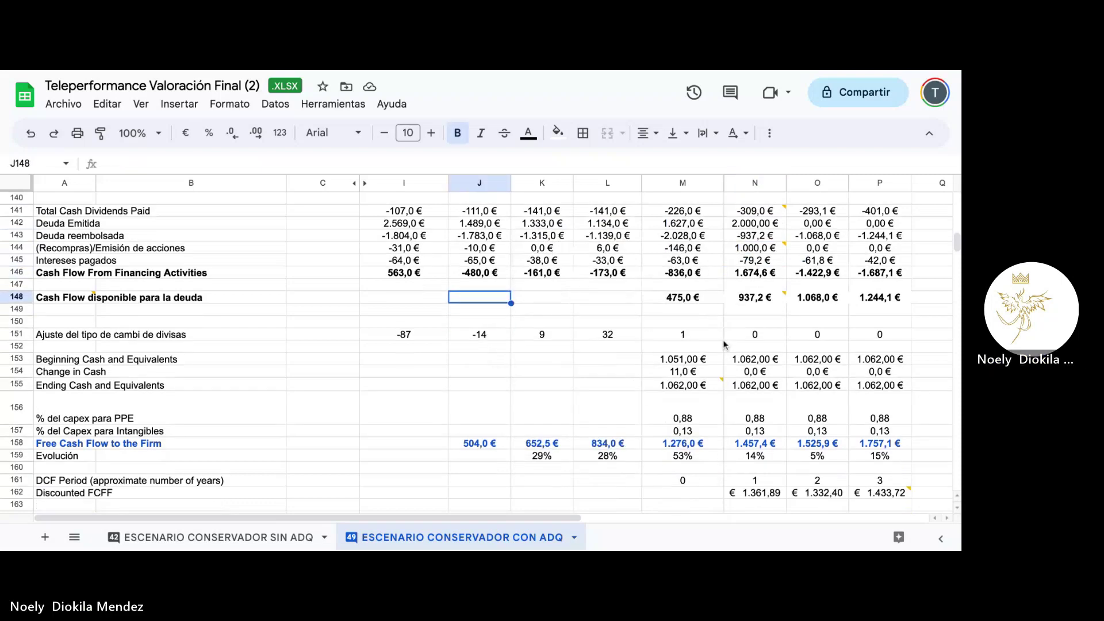
{"action": "scroll", "coordinate": [667, 337], "scroll_direction": "down", "scroll_amount": 2}
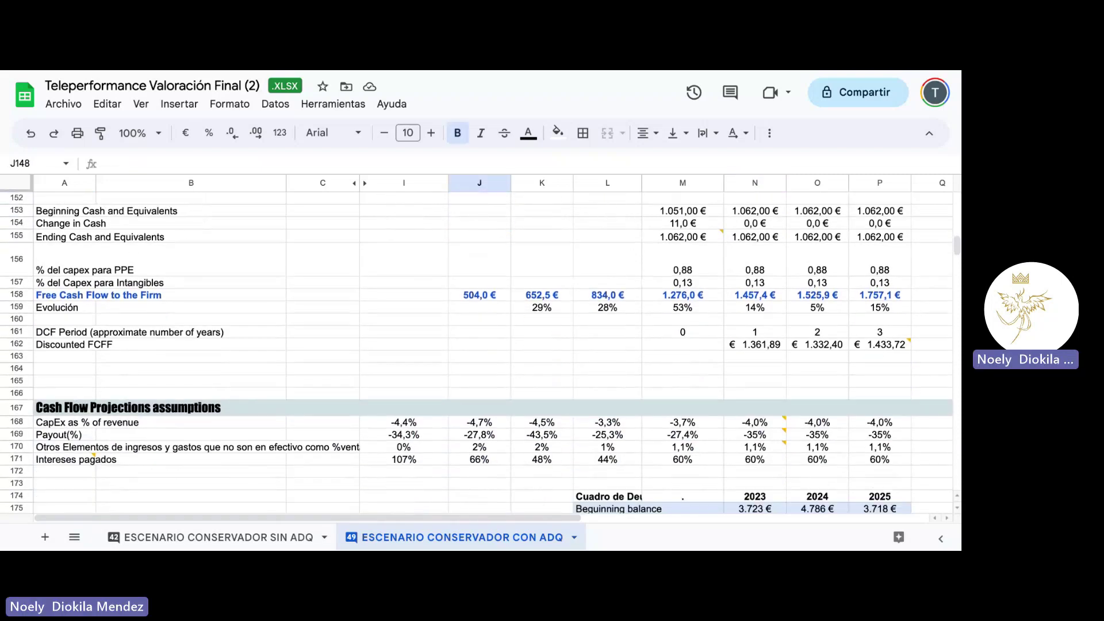
{"action": "scroll", "coordinate": [667, 332], "scroll_direction": "down", "scroll_amount": 10}
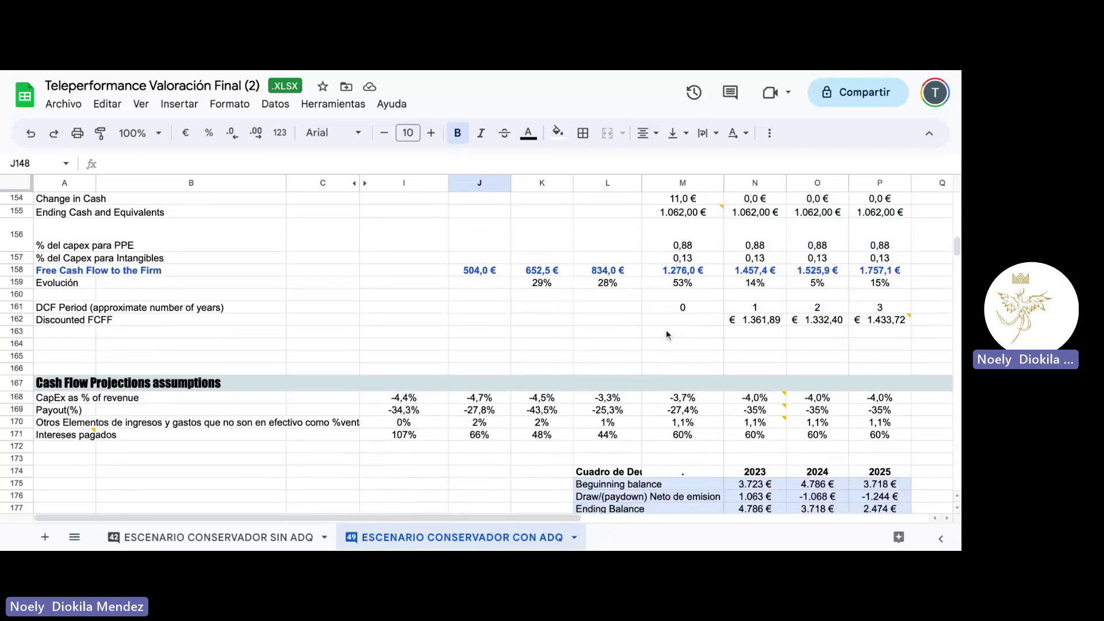
{"action": "scroll", "coordinate": [666, 335], "scroll_direction": "down", "scroll_amount": 3}
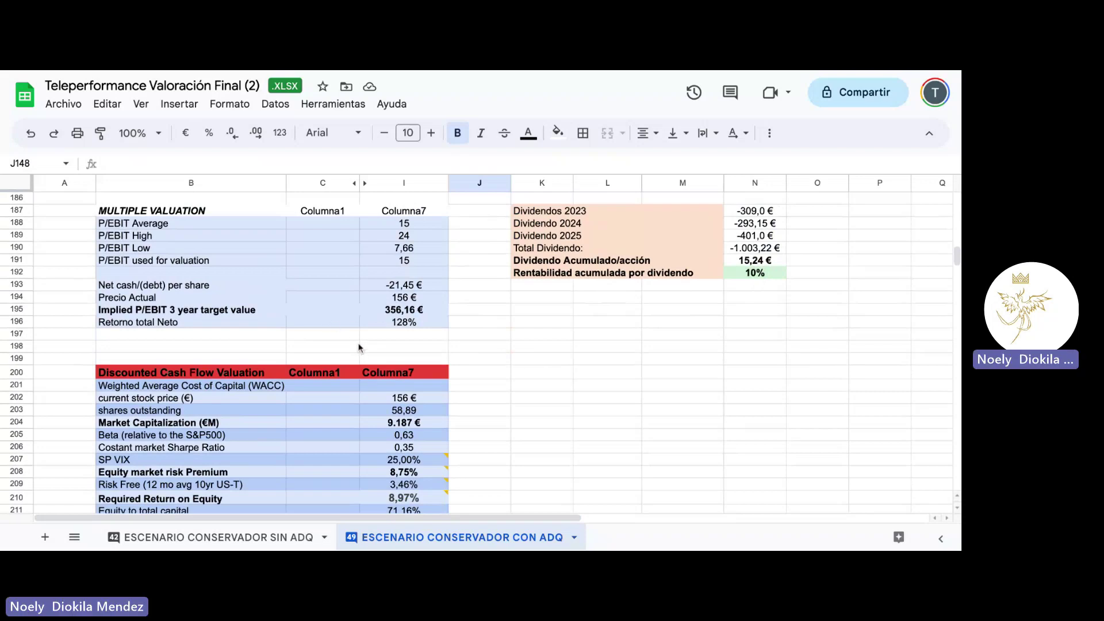
Inspect the P/EBIT multiple used for valuation and the formula behind the implied P/EBIT 3 year target value.
{"action": "scroll", "coordinate": [358, 347], "scroll_direction": "up", "scroll_amount": 1}
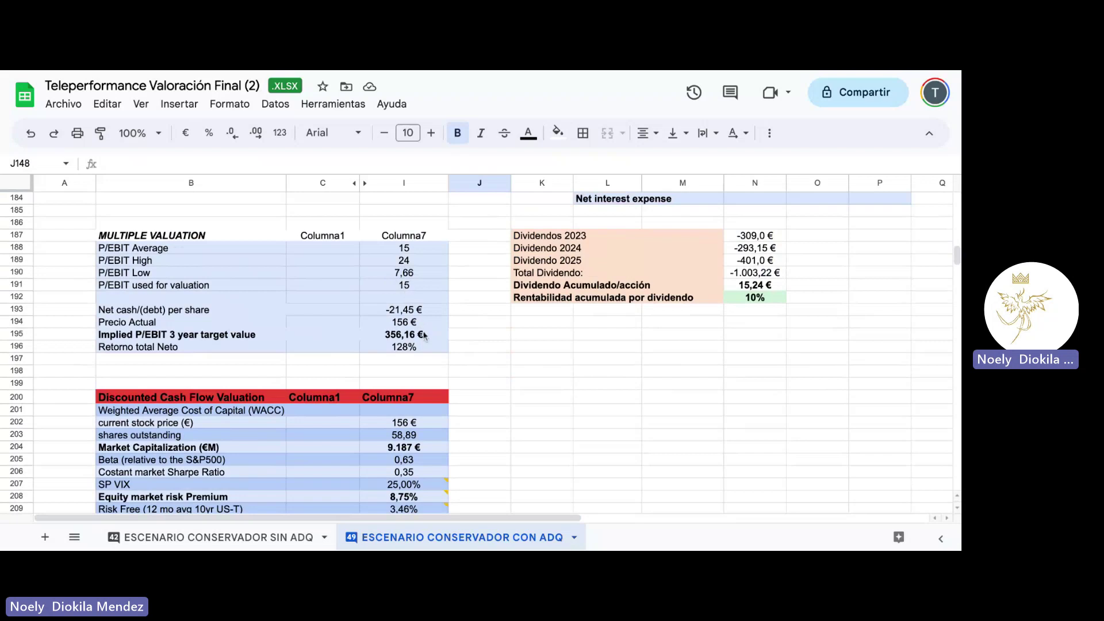
{"action": "left_click", "coordinate": [389, 288]}
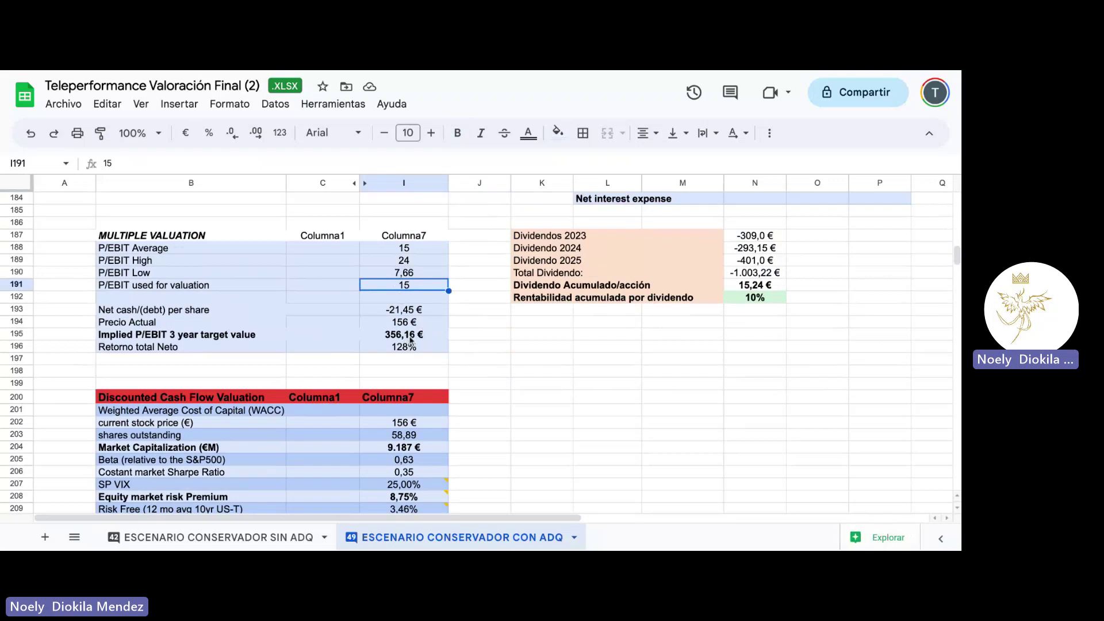
{"action": "left_click", "coordinate": [427, 339]}
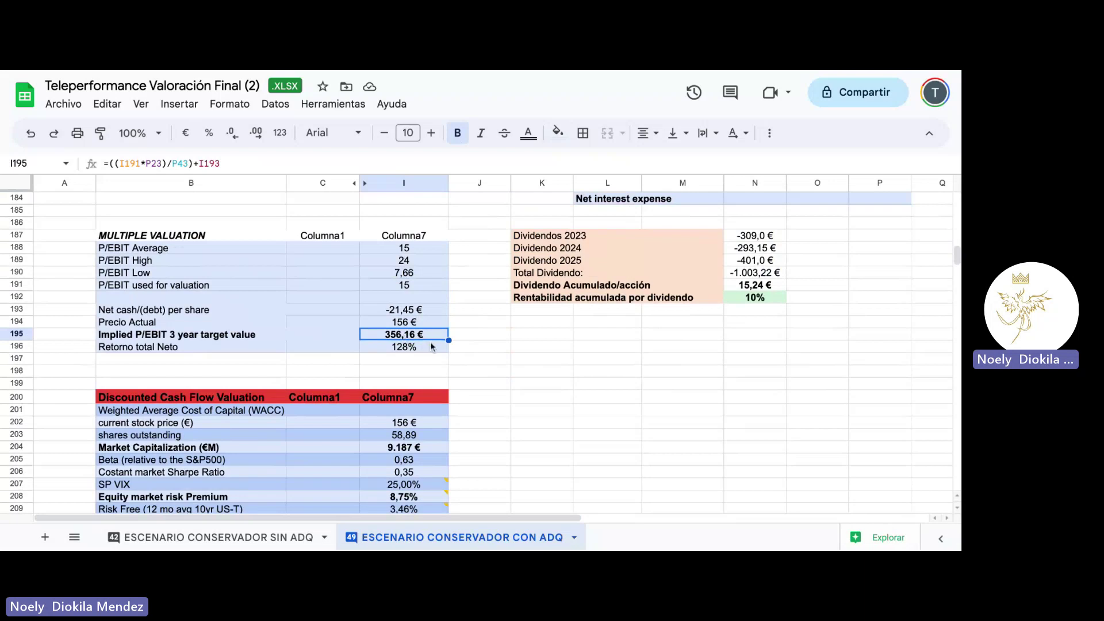
Review the Discounted Cash Flow Valuation through its implied 2 stage target value, and read the comment on the final valuation's target price.
{"action": "scroll", "coordinate": [400, 340], "scroll_direction": "down", "scroll_amount": 6}
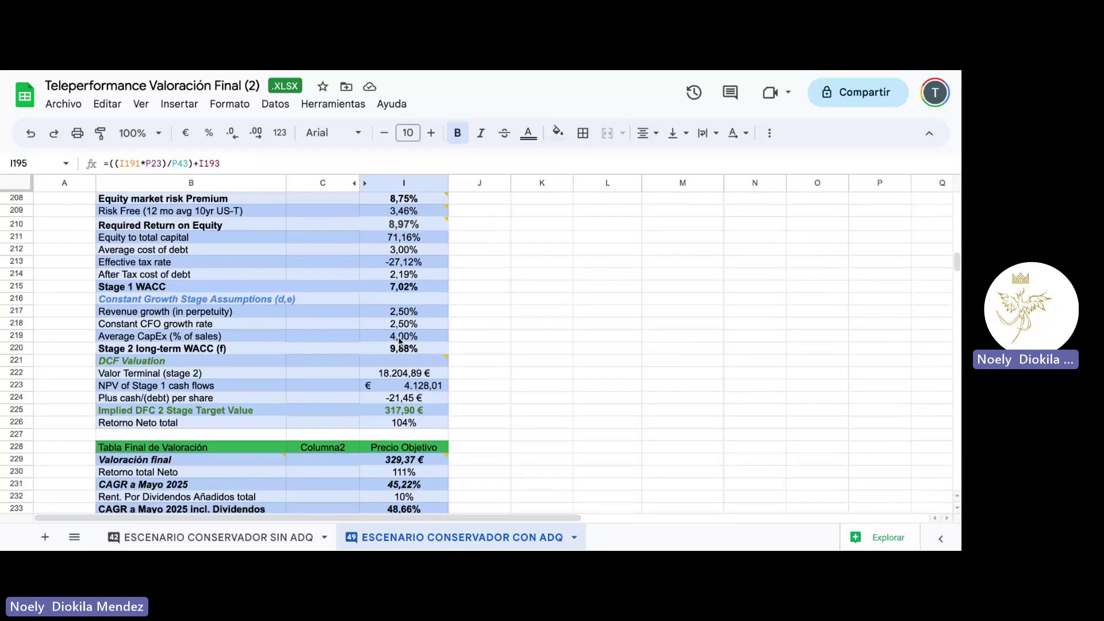
{"action": "scroll", "coordinate": [400, 340], "scroll_direction": "up", "scroll_amount": 4}
{"action": "scroll", "coordinate": [400, 340], "scroll_direction": "down", "scroll_amount": 1}
{"action": "scroll", "coordinate": [400, 340], "scroll_direction": "down", "scroll_amount": 4}
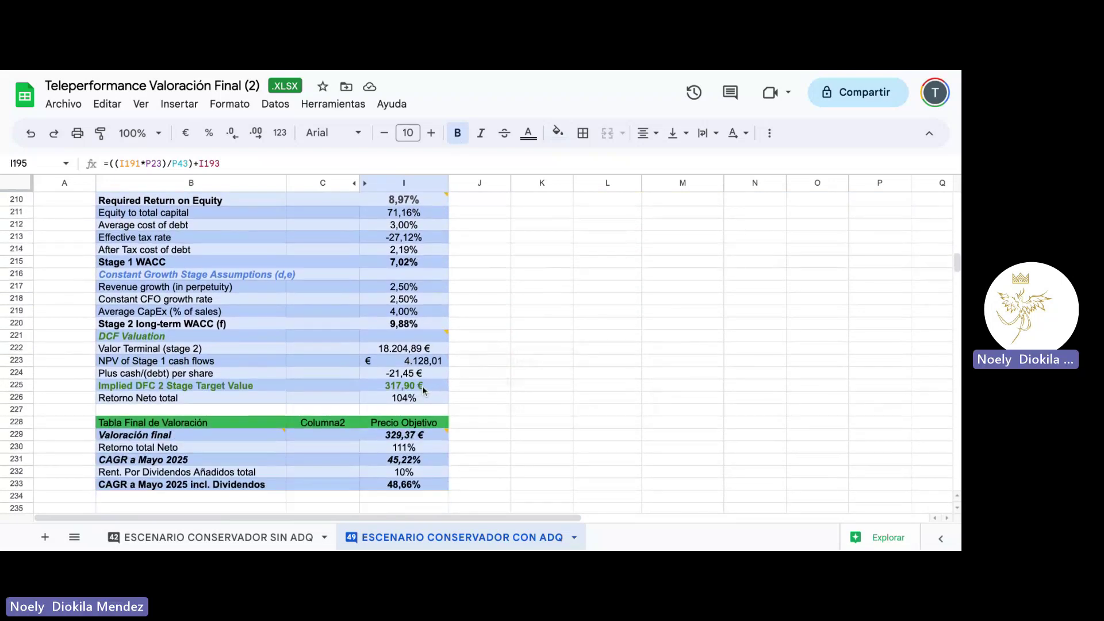
{"action": "left_click", "coordinate": [422, 385]}
{"action": "left_click", "coordinate": [459, 389]}
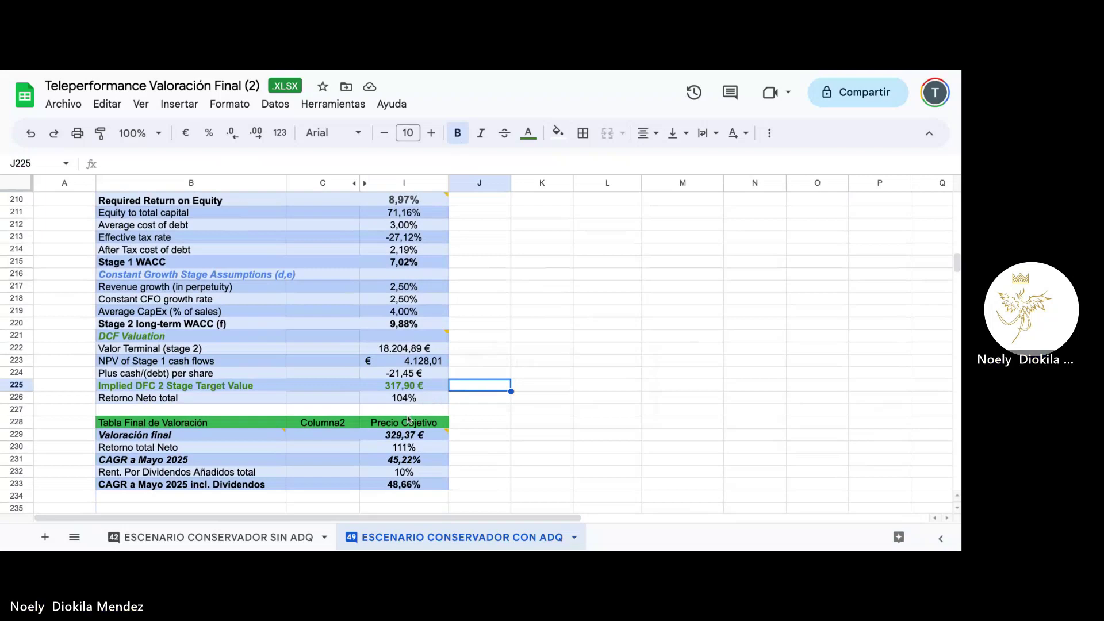
{"action": "mouse_move", "coordinate": [401, 436]}
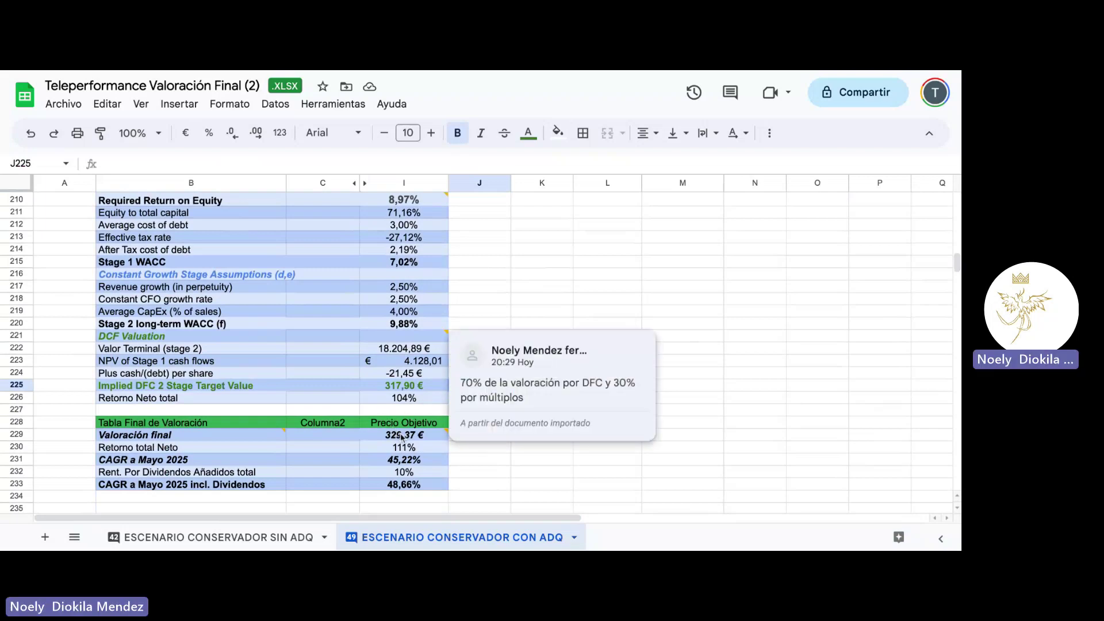